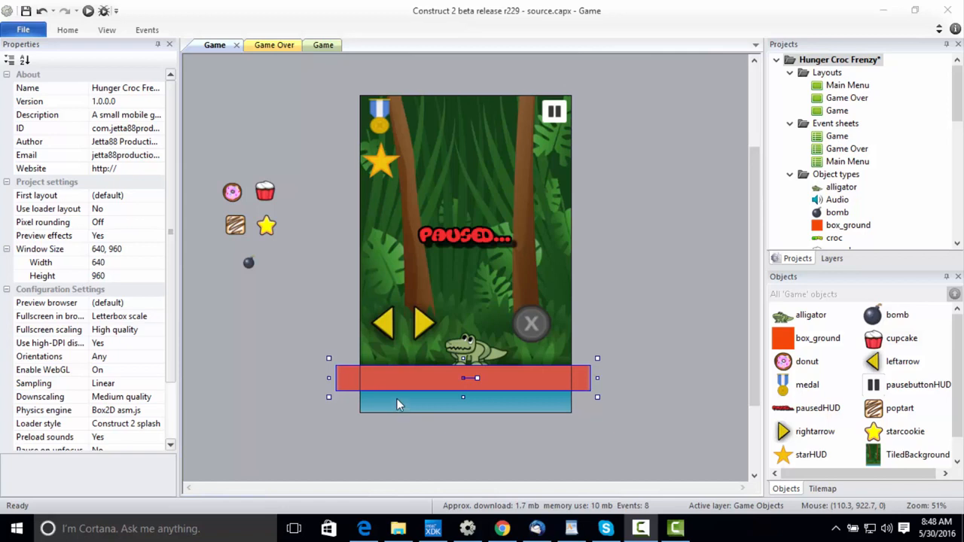
Add the Platform behavior to the alligator sprite in the Game layout.
{"action": "left_click", "coordinate": [403, 366]}
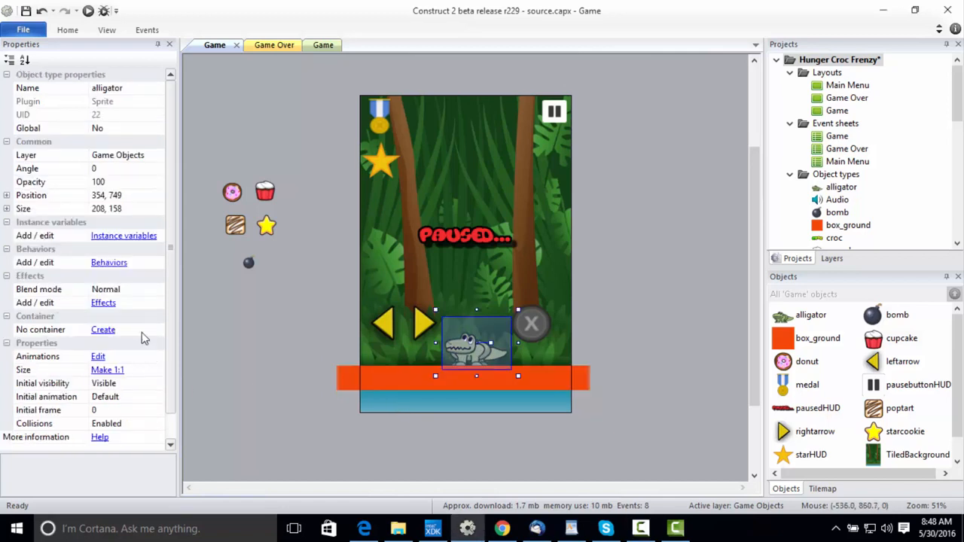
{"action": "left_click", "coordinate": [109, 263]}
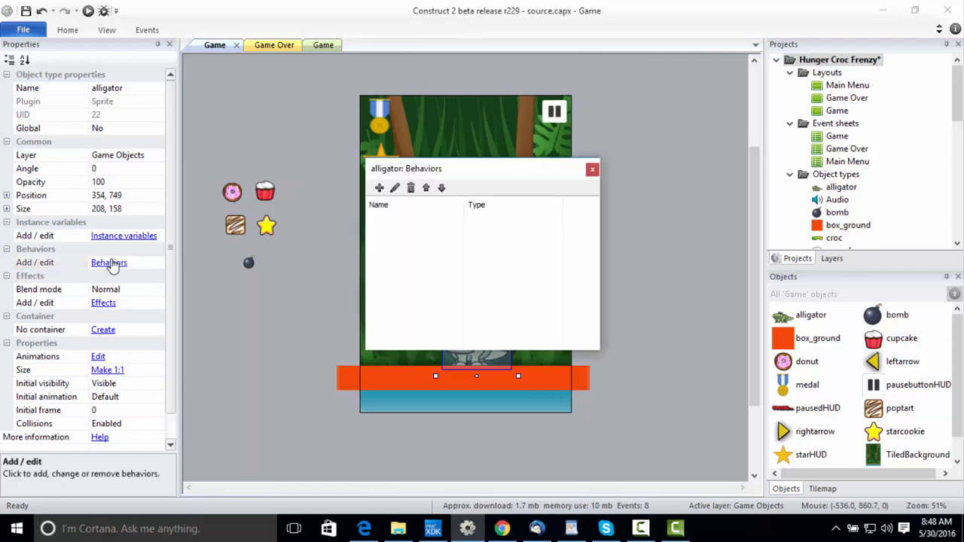
{"action": "left_click", "coordinate": [379, 188]}
{"action": "type", "text": "platf"}
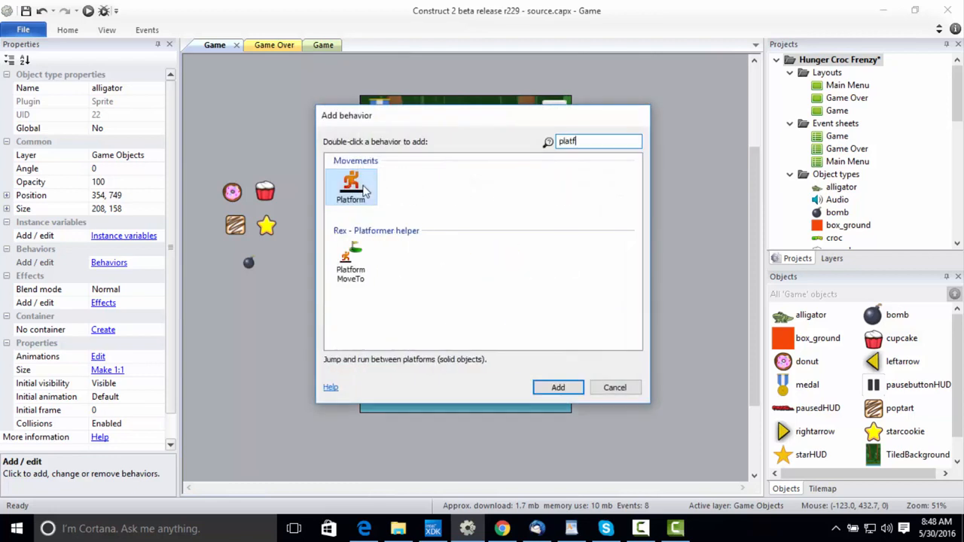
{"action": "double_click", "coordinate": [366, 190]}
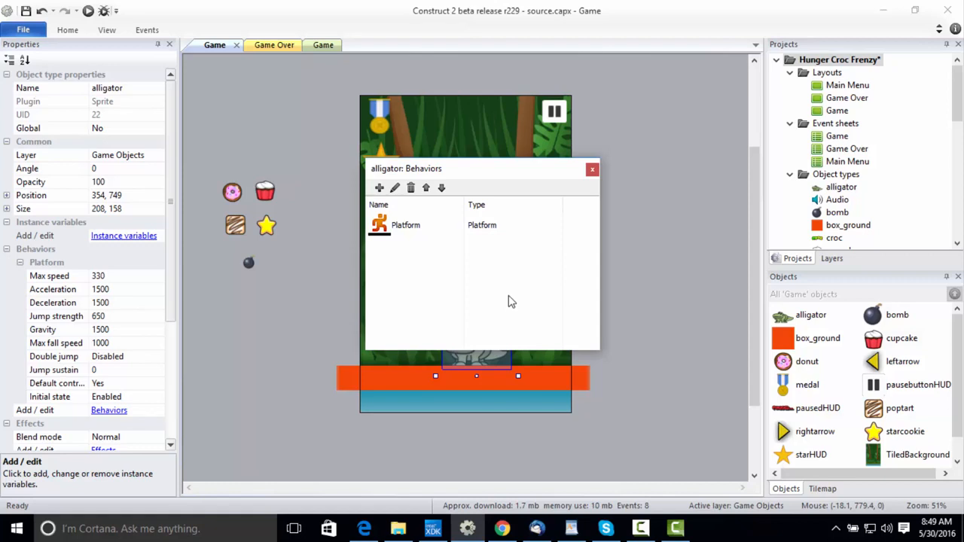
Add the Bound to layout behavior to the alligator and close its behaviors list.
{"action": "left_click", "coordinate": [378, 188]}
{"action": "type", "text": "bound"}
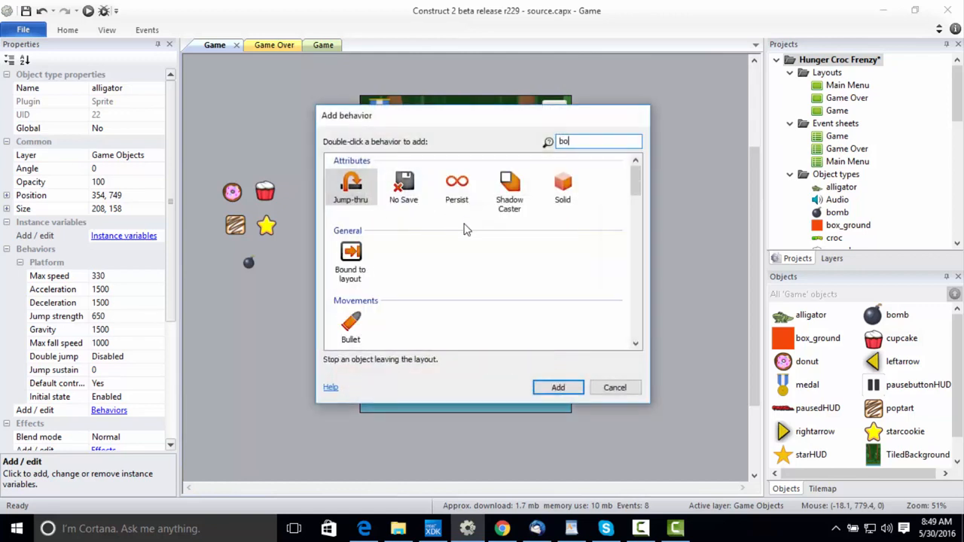
{"action": "double_click", "coordinate": [360, 192]}
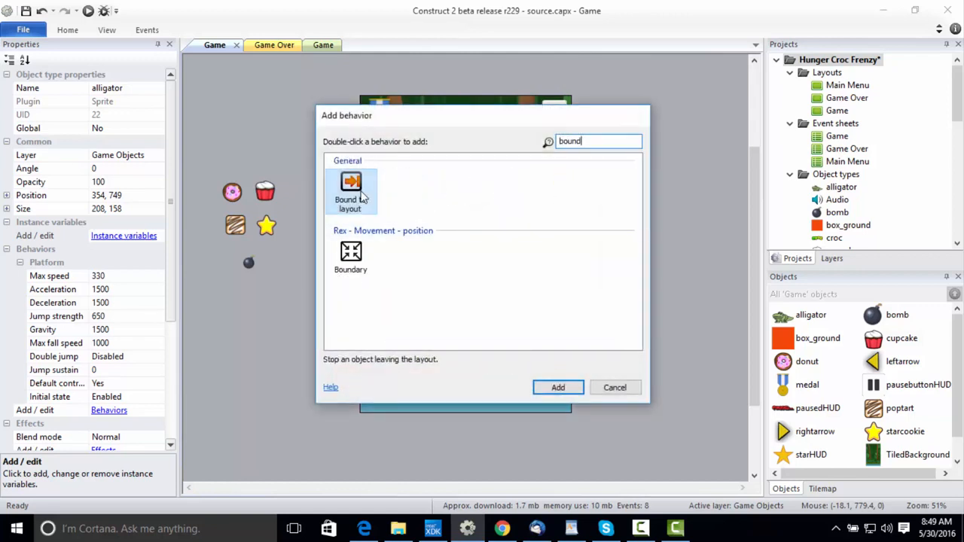
{"action": "left_click", "coordinate": [504, 254]}
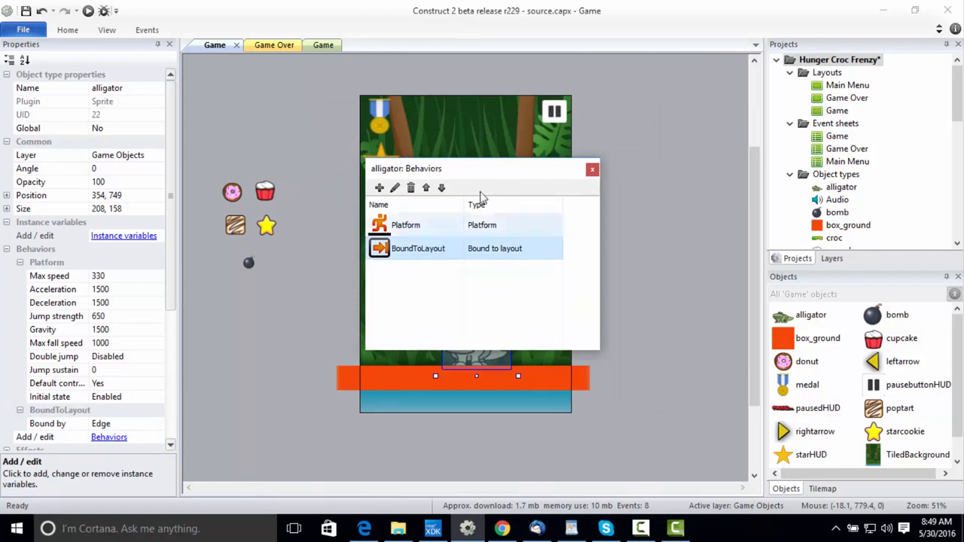
{"action": "left_click_drag", "start_coordinate": [490, 177], "coordinate": [659, 179]}
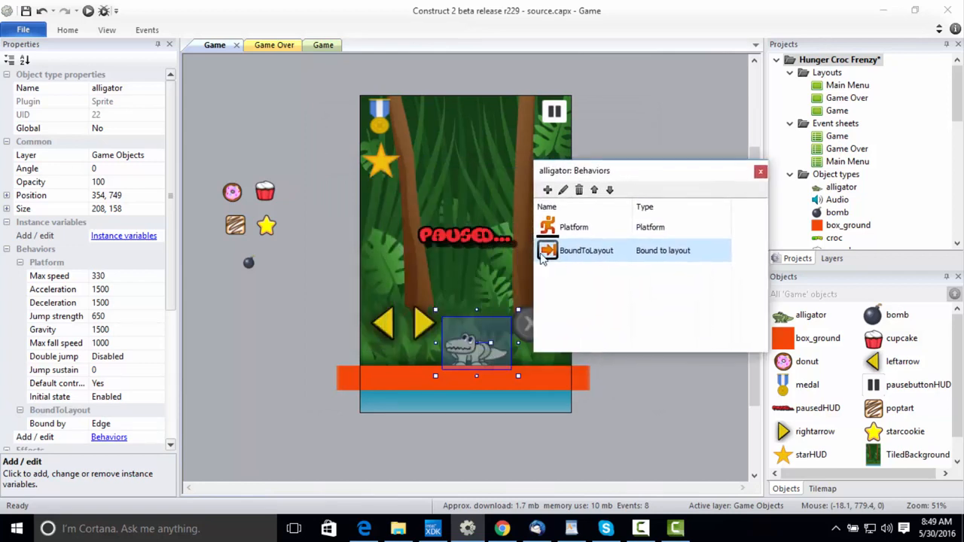
{"action": "left_click", "coordinate": [384, 331]}
{"action": "left_click", "coordinate": [422, 332]}
{"action": "left_click", "coordinate": [463, 353]}
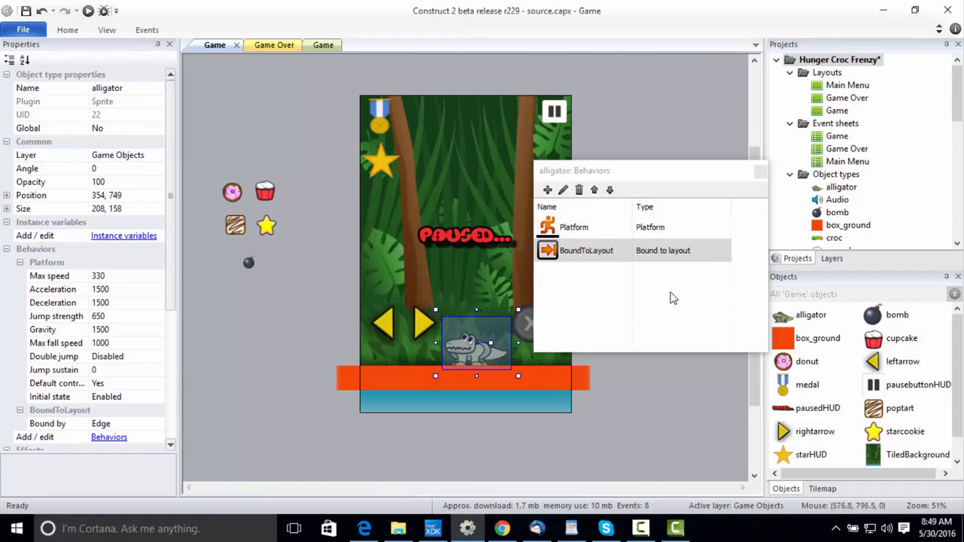
{"action": "left_click", "coordinate": [761, 171]}
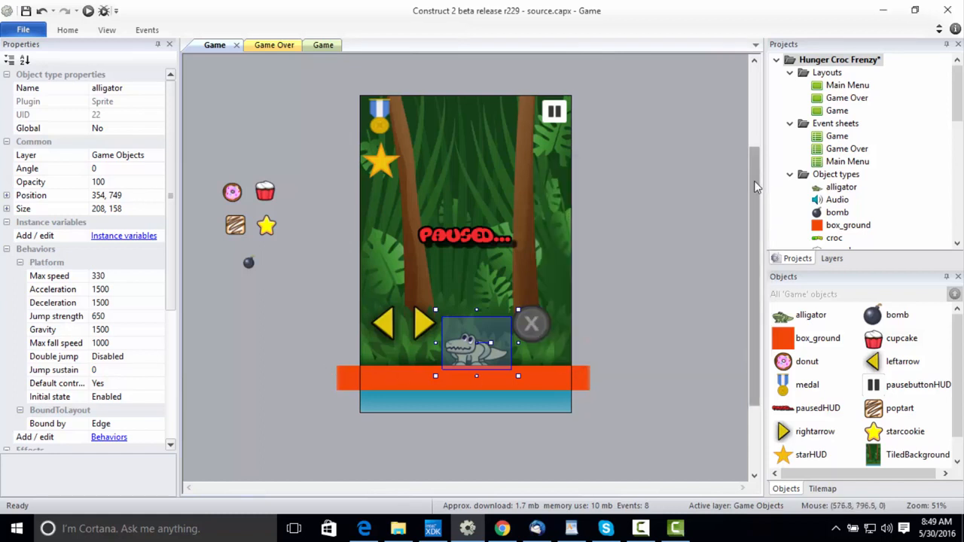
Add an event group named Controls to the Game event sheet.
{"action": "left_click", "coordinate": [317, 45]}
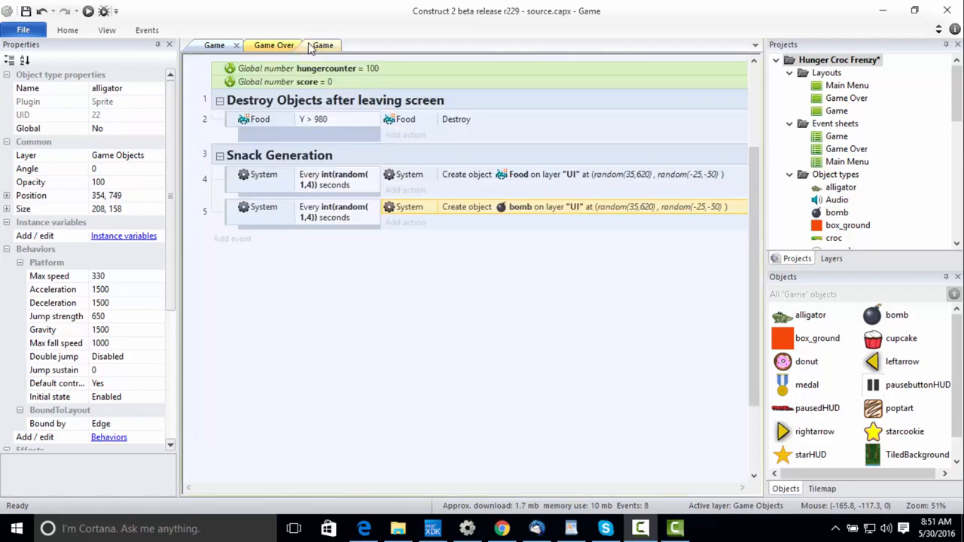
{"action": "right_click", "coordinate": [257, 280]}
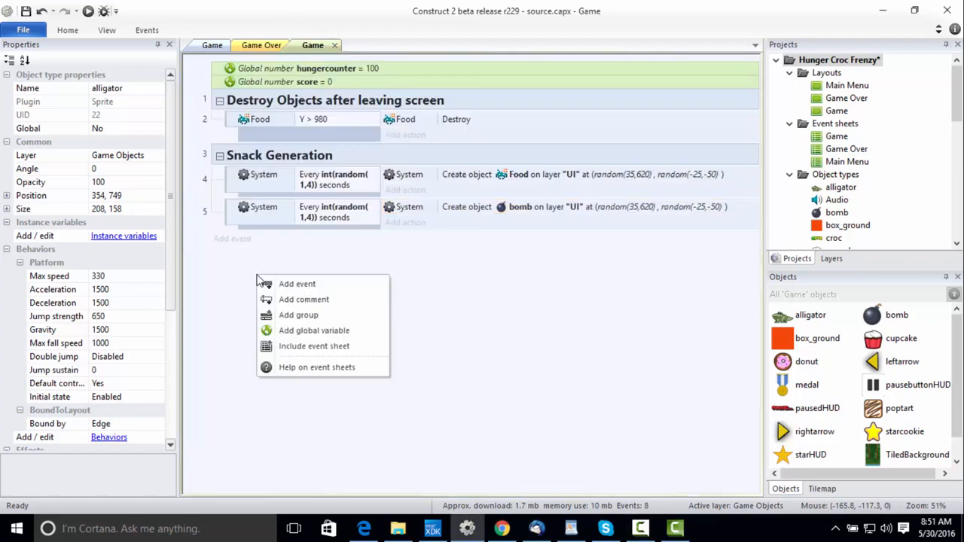
{"action": "left_click", "coordinate": [291, 315]}
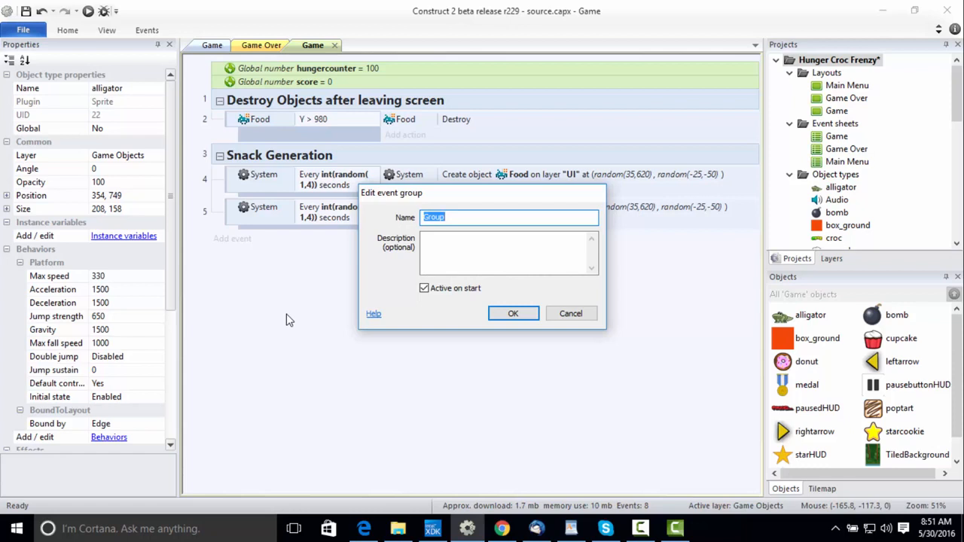
{"action": "type", "text": "Controls"}
{"action": "key", "text": "Return"}
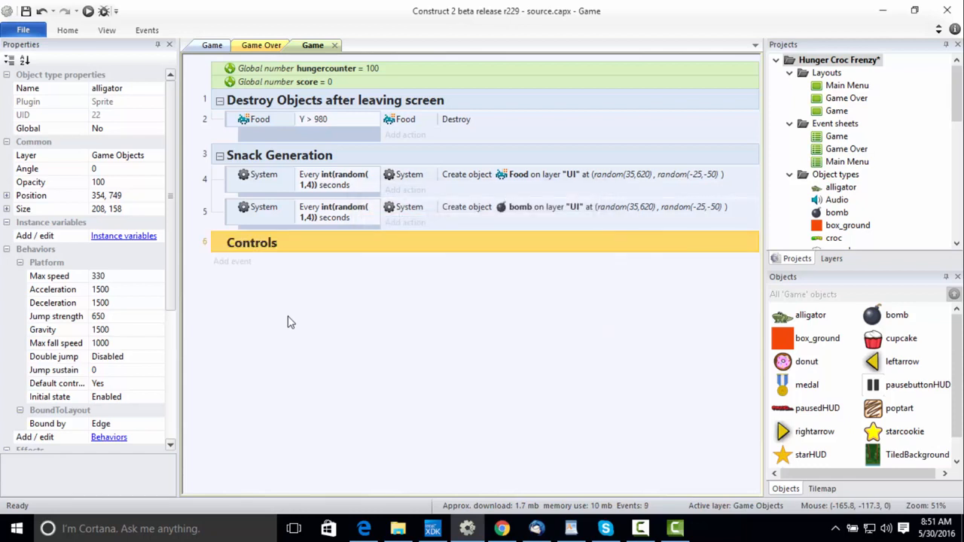
Add a Touch event with the condition Is touching object, using leftarrow as the object.
{"action": "left_click", "coordinate": [235, 264]}
{"action": "type", "text": "touch"}
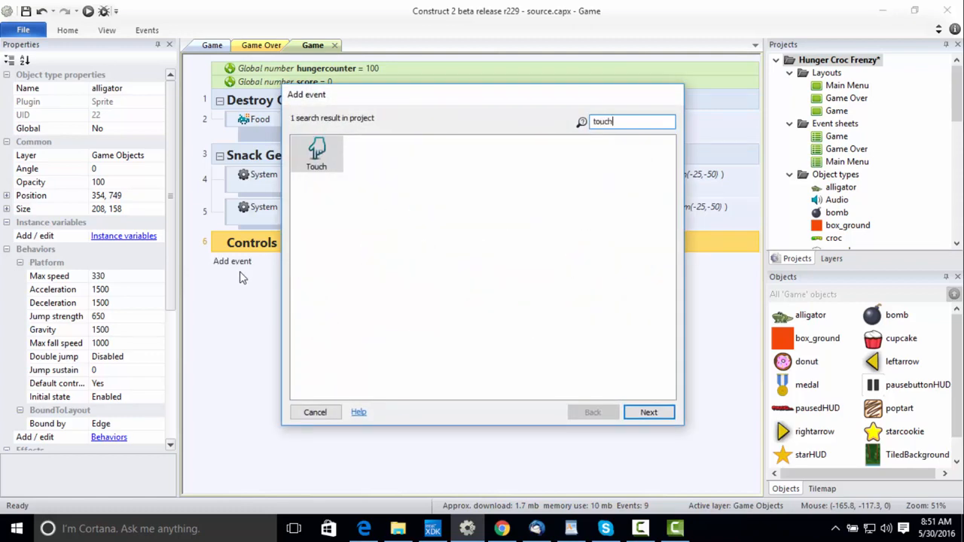
{"action": "double_click", "coordinate": [309, 175]}
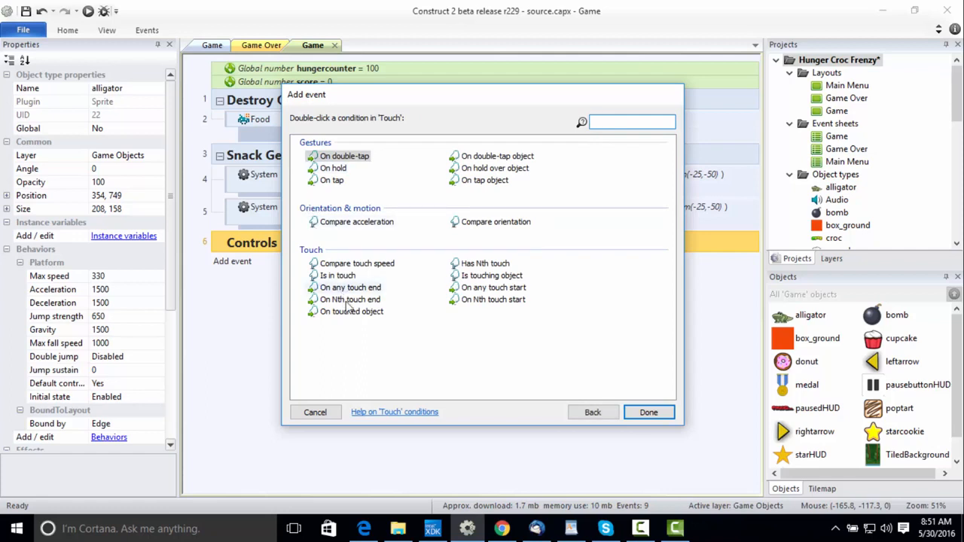
{"action": "left_click", "coordinate": [485, 277]}
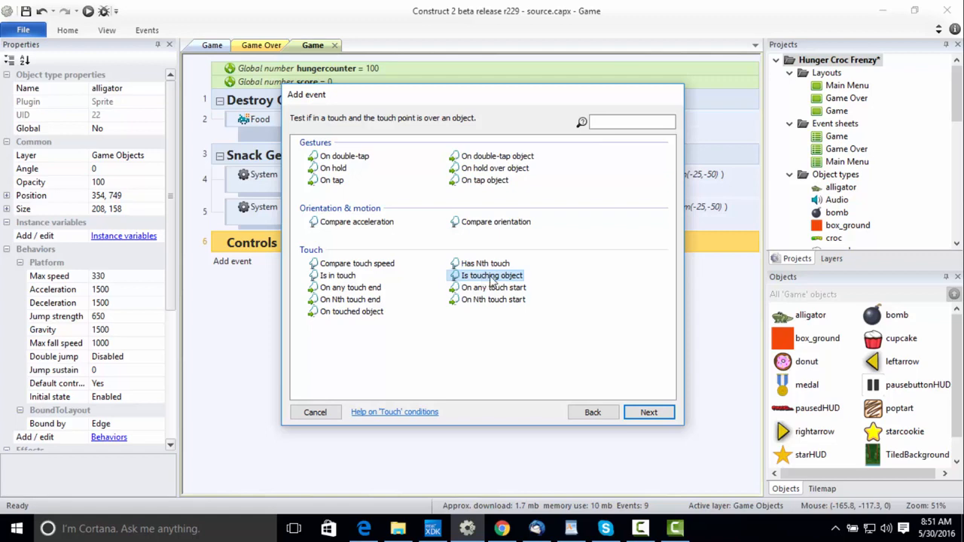
{"action": "double_click", "coordinate": [489, 277]}
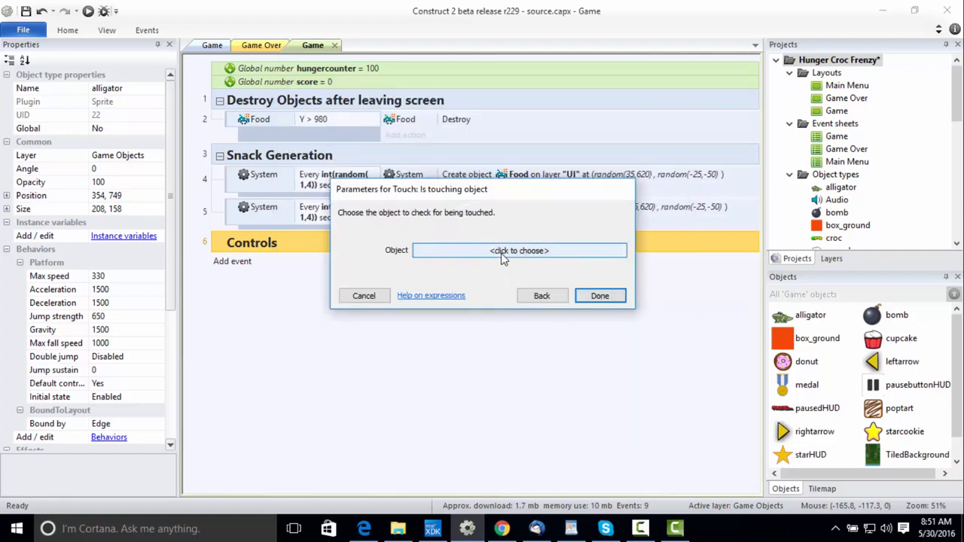
{"action": "left_click", "coordinate": [503, 252]}
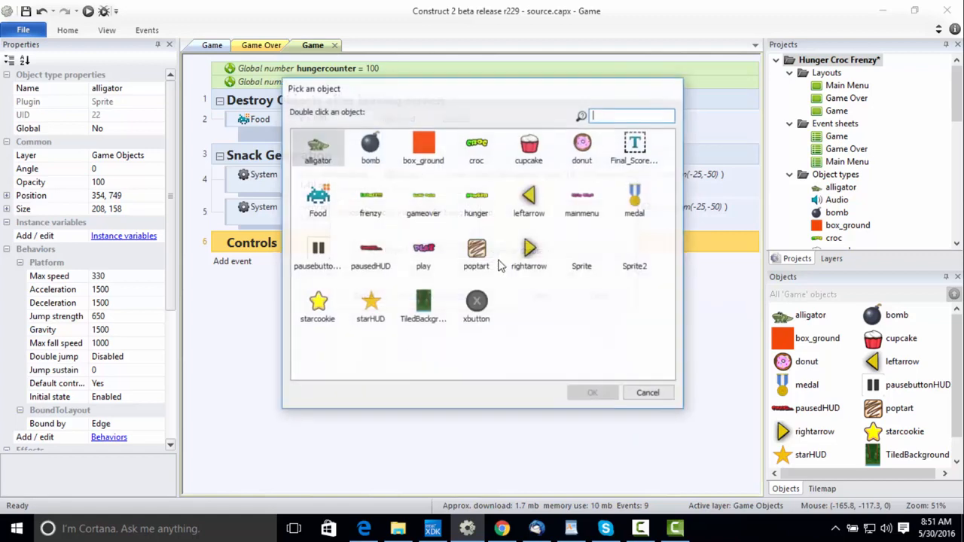
{"action": "left_click", "coordinate": [531, 197]}
{"action": "double_click", "coordinate": [531, 197]}
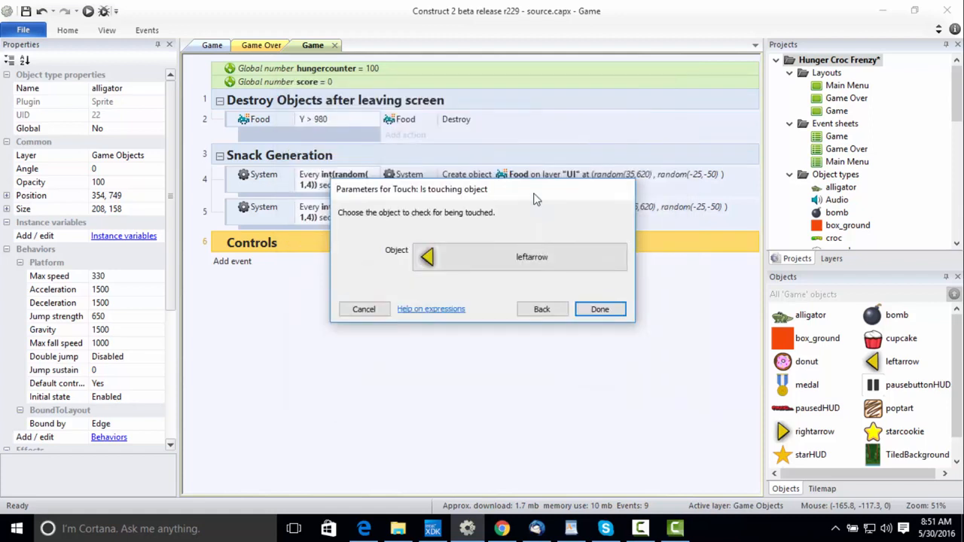
{"action": "left_click", "coordinate": [594, 308]}
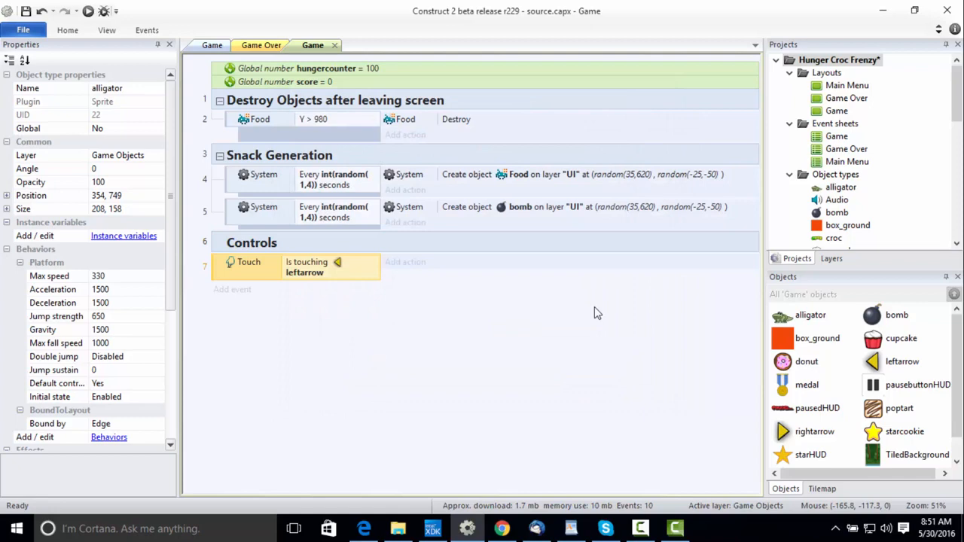
Add an alligator action to the leftarrow touch event that simulates the Platform control Left.
{"action": "left_click", "coordinate": [407, 263]}
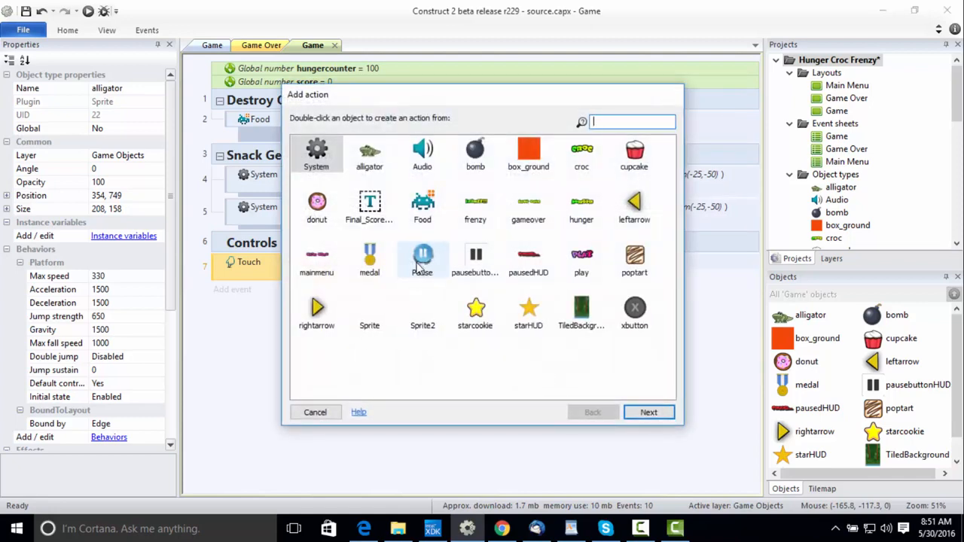
{"action": "double_click", "coordinate": [370, 158]}
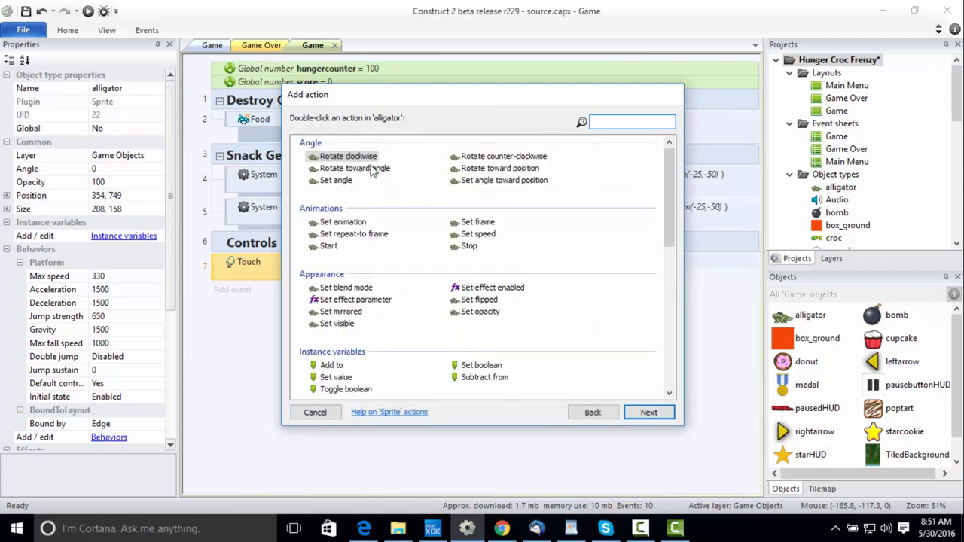
{"action": "type", "text": "sim"}
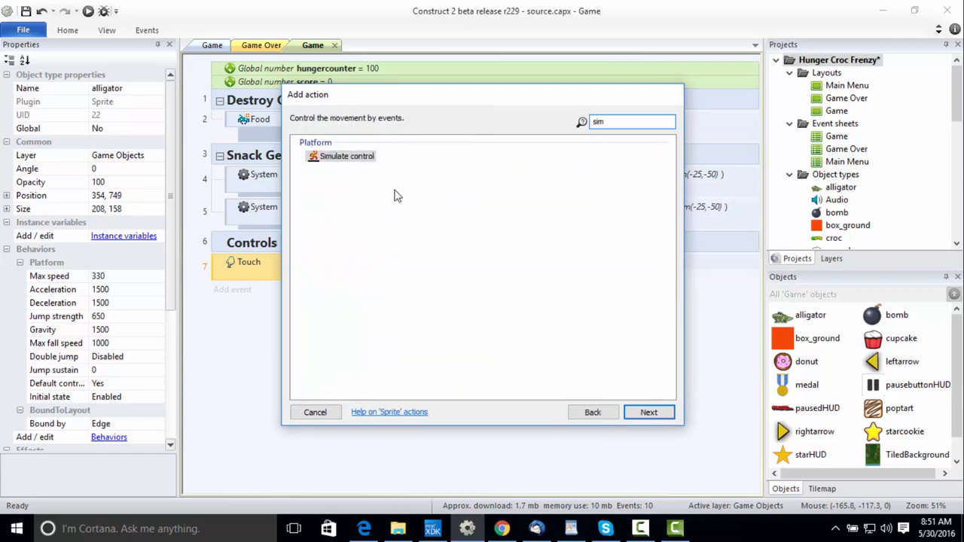
{"action": "left_click", "coordinate": [349, 161]}
{"action": "double_click", "coordinate": [349, 159]}
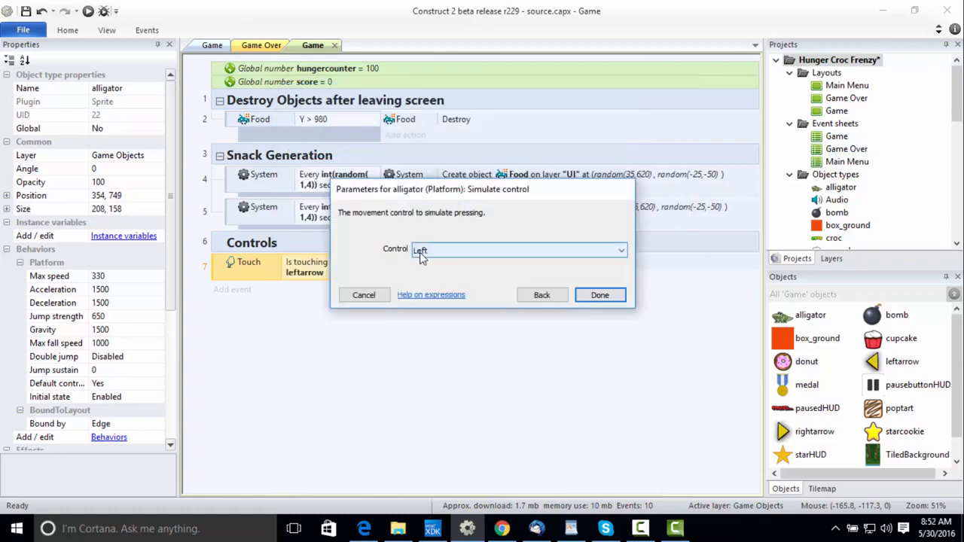
{"action": "left_click", "coordinate": [600, 295]}
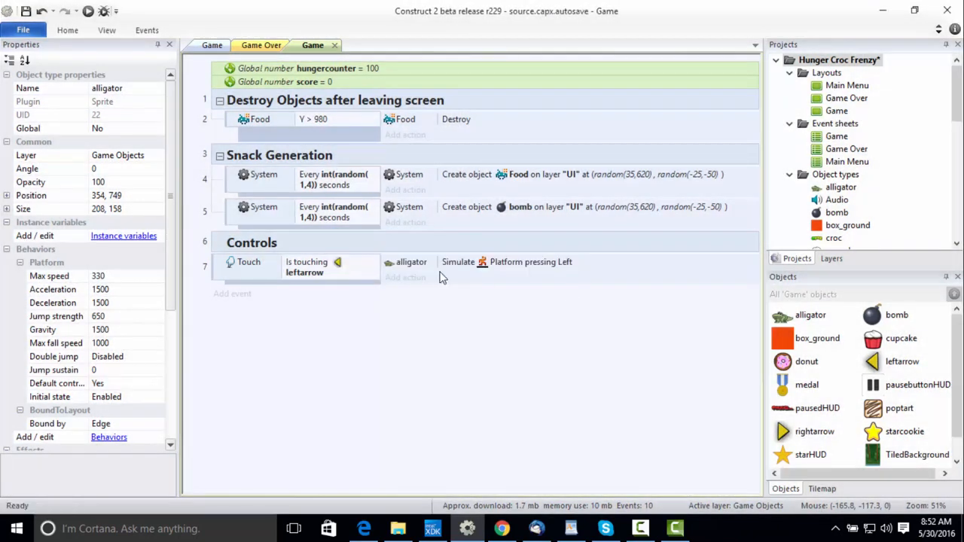
Add a Set mirrored action for the alligator to the leftarrow touch event, with the state Not mirrored.
{"action": "left_click", "coordinate": [401, 278]}
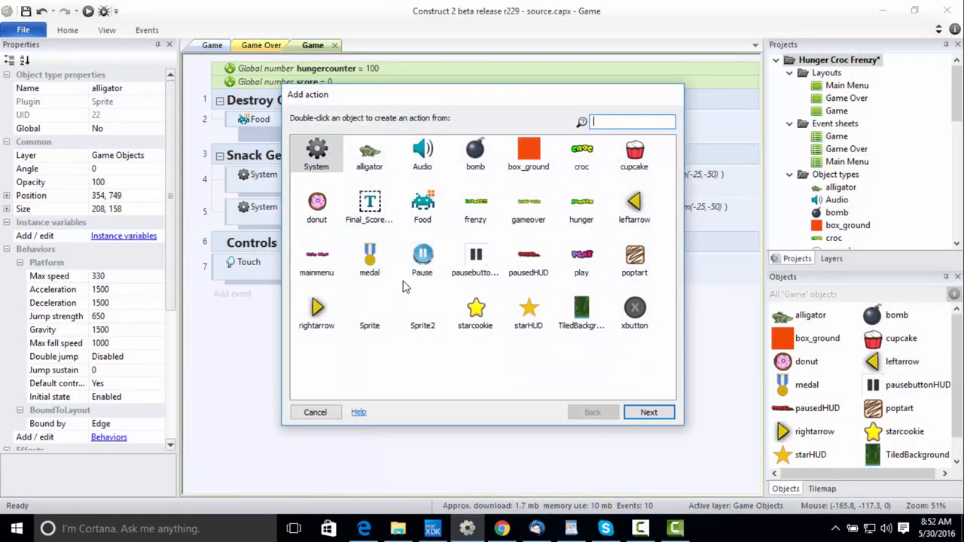
{"action": "double_click", "coordinate": [373, 158]}
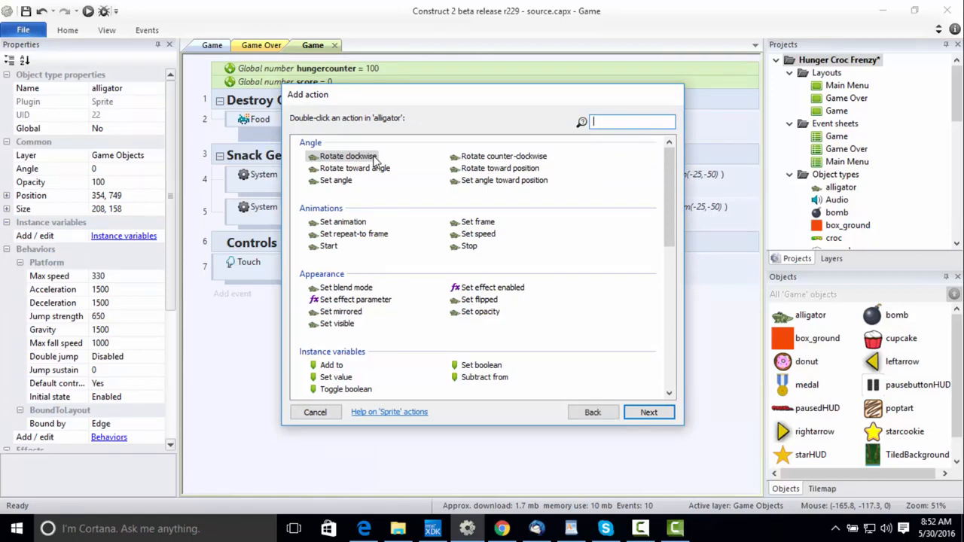
{"action": "type", "text": "mir"}
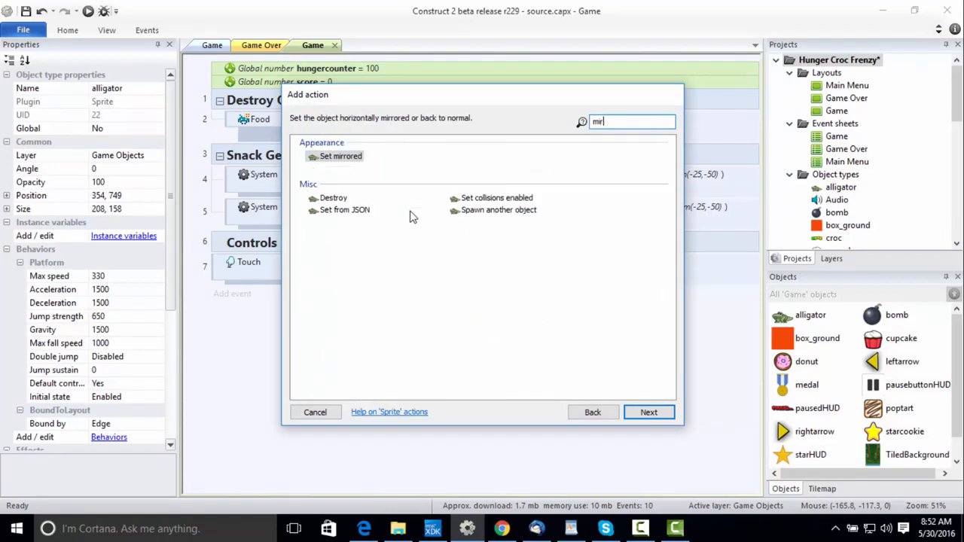
{"action": "double_click", "coordinate": [341, 157]}
{"action": "left_click", "coordinate": [537, 252]}
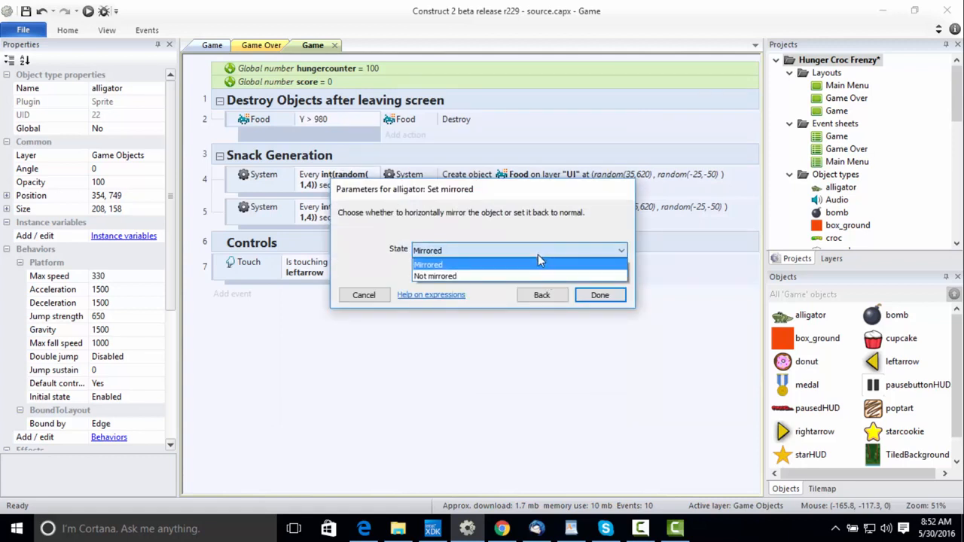
{"action": "left_click", "coordinate": [530, 278]}
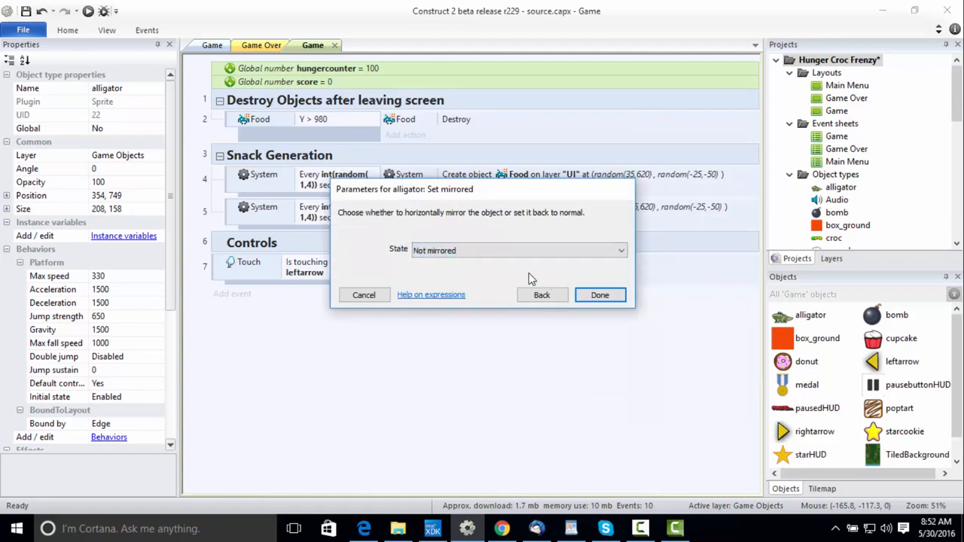
{"action": "left_click", "coordinate": [599, 294]}
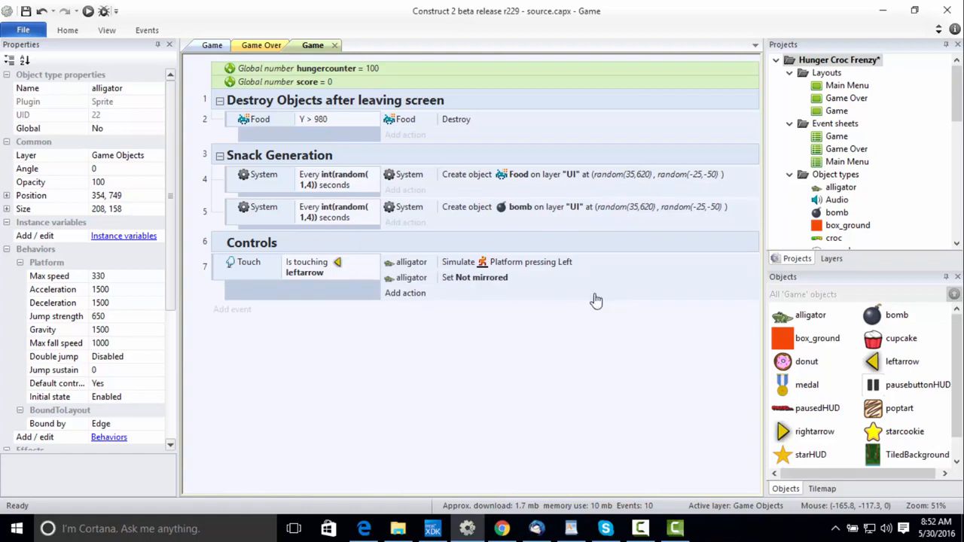
Move the leftarrow touch event into the Controls group and duplicate it there.
{"action": "left_click", "coordinate": [220, 277]}
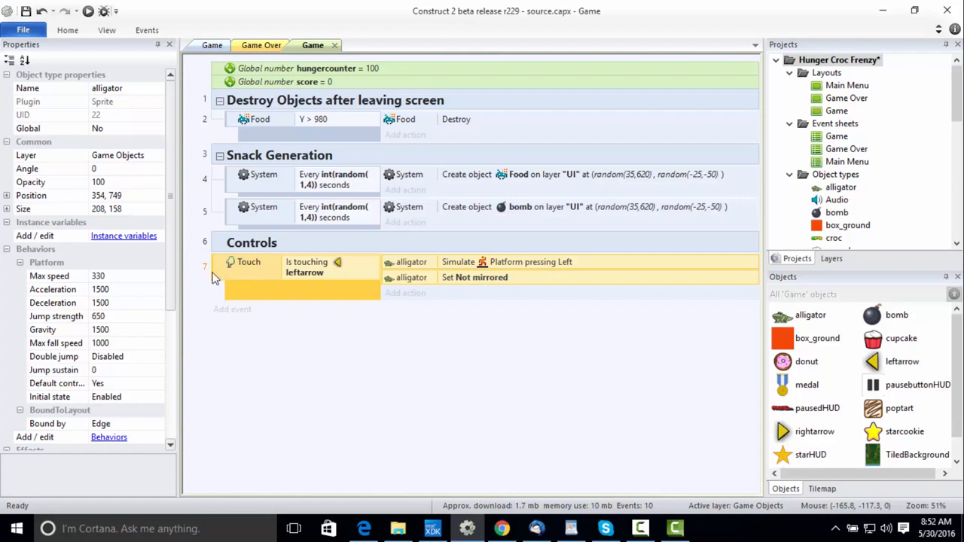
{"action": "left_click_drag", "start_coordinate": [213, 279], "coordinate": [242, 249]}
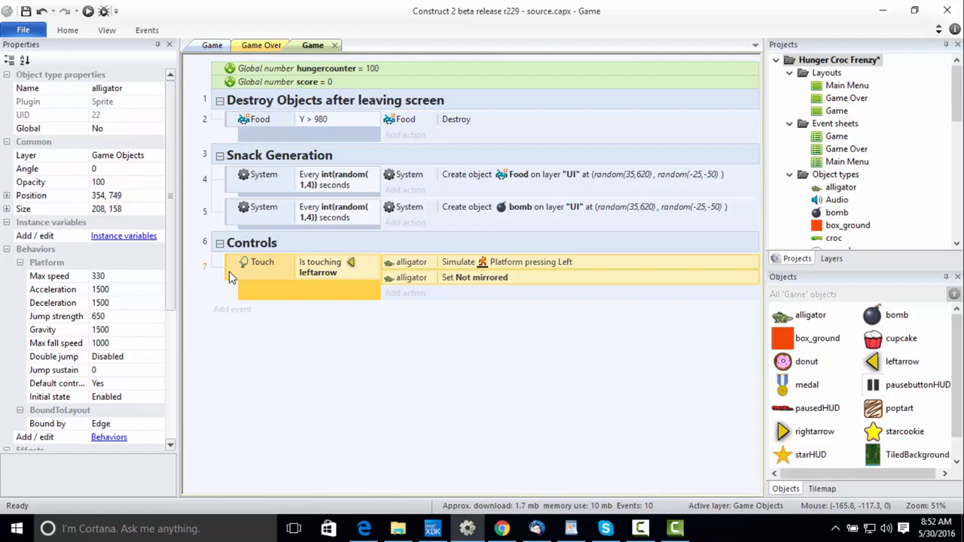
{"action": "right_click", "coordinate": [229, 271]}
{"action": "left_click", "coordinate": [294, 448]}
{"action": "key", "text": "ctrl+v"}
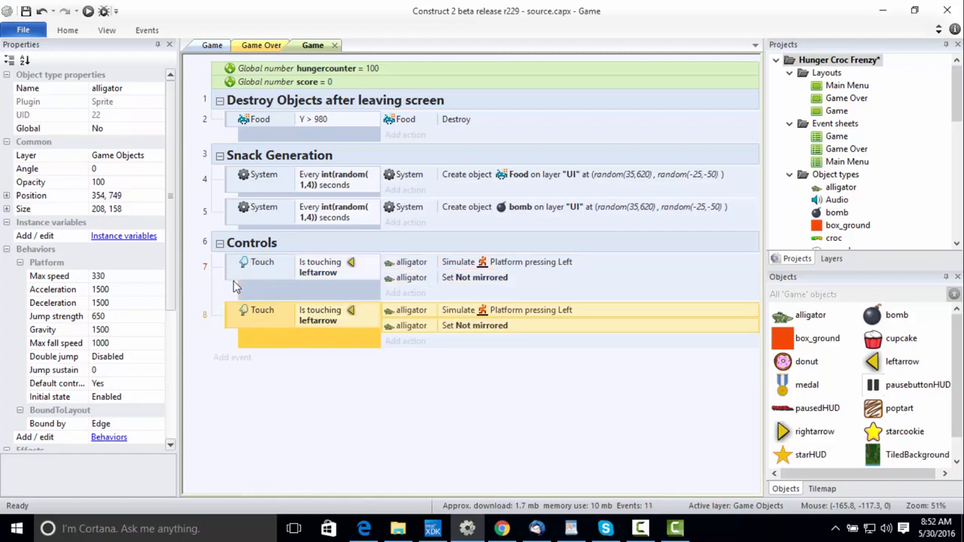
Change the touched object in the duplicated Controls event's condition to rightarrow.
{"action": "double_click", "coordinate": [351, 317]}
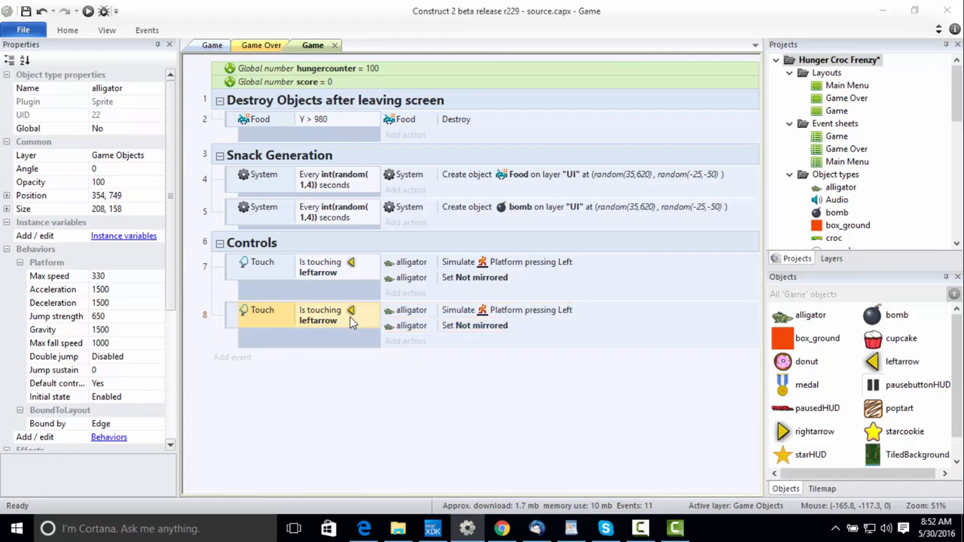
{"action": "left_click", "coordinate": [505, 263]}
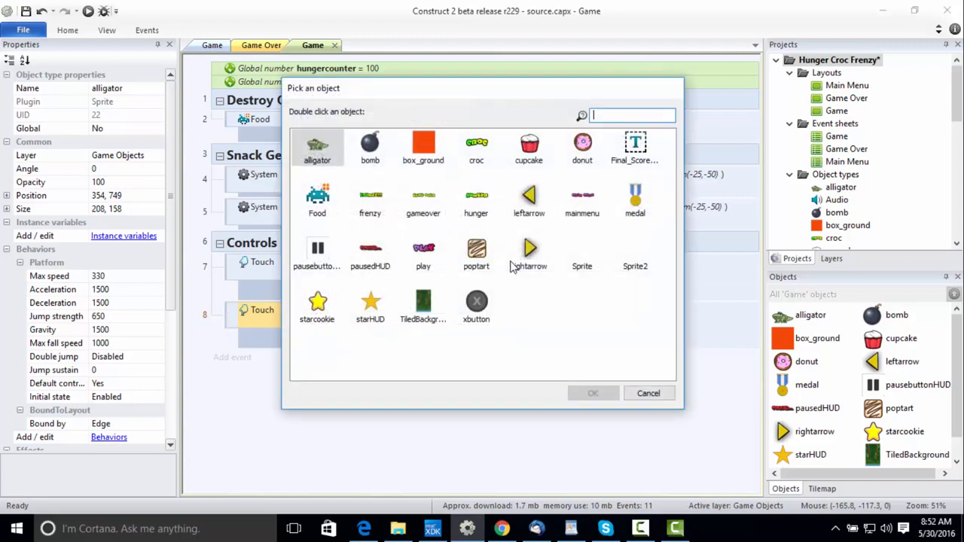
{"action": "double_click", "coordinate": [533, 262]}
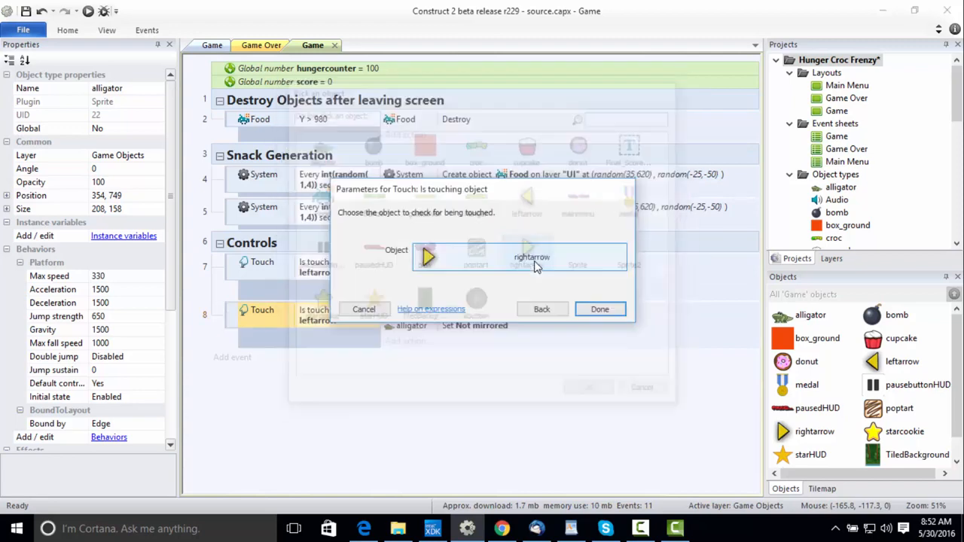
{"action": "left_click", "coordinate": [600, 310]}
Set the simulated Platform control in the rightarrow touch event to Right.
{"action": "left_click", "coordinate": [521, 317]}
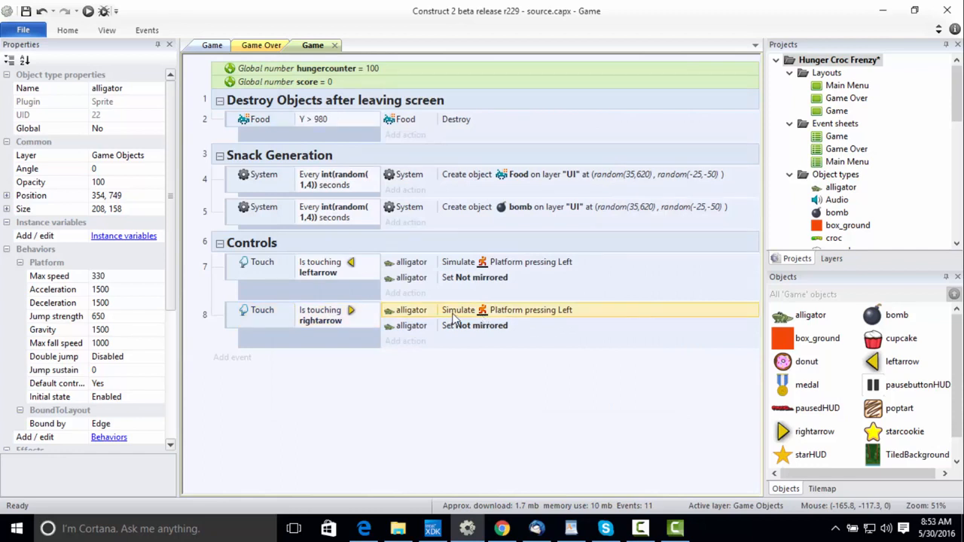
{"action": "double_click", "coordinate": [454, 319]}
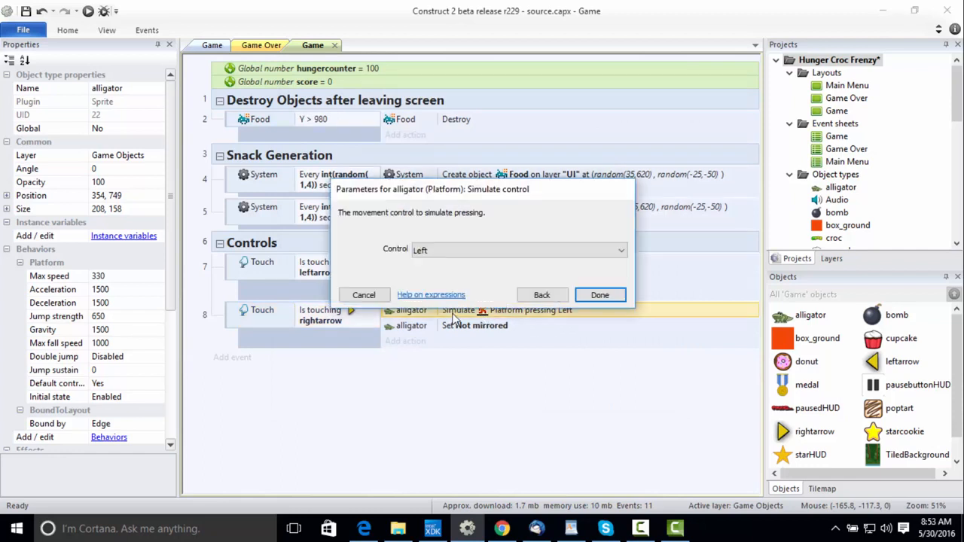
{"action": "left_click", "coordinate": [482, 252]}
{"action": "left_click", "coordinate": [481, 261]}
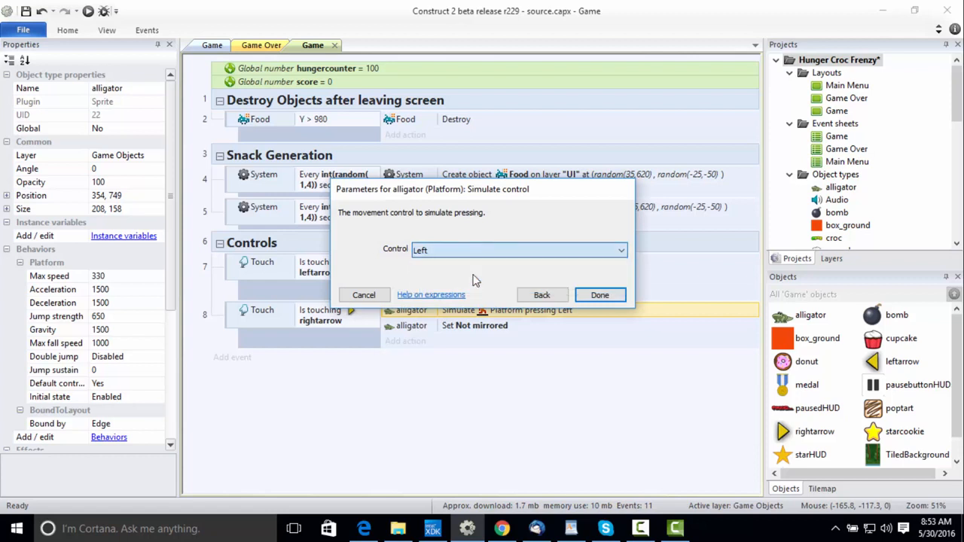
{"action": "left_click", "coordinate": [600, 295]}
Set the alligator's mirror state in the rightarrow touch event to Mirrored.
{"action": "left_click", "coordinate": [501, 328]}
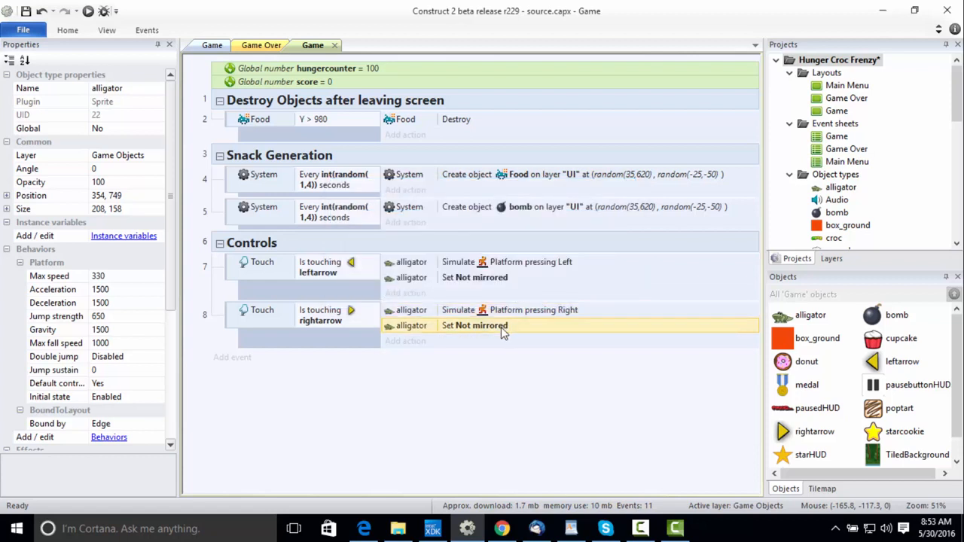
{"action": "double_click", "coordinate": [487, 331]}
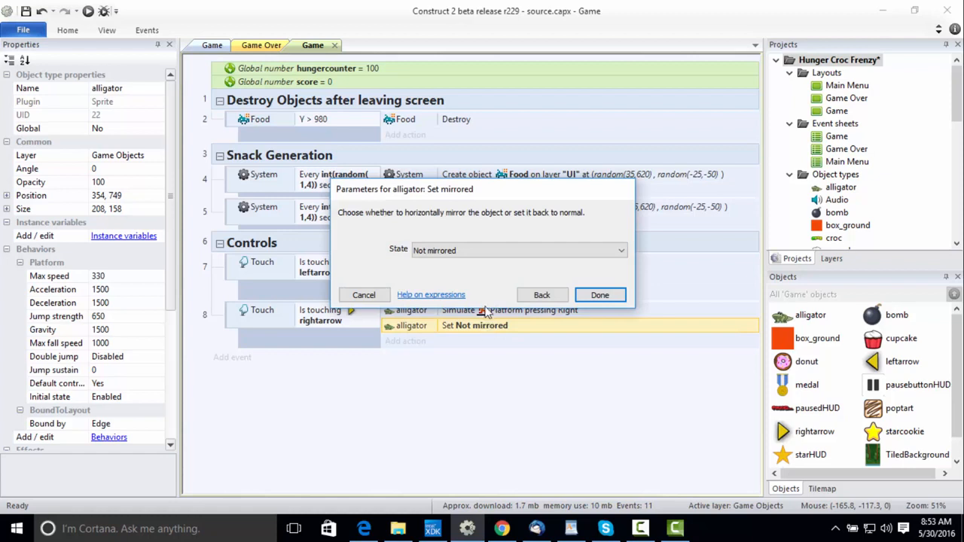
{"action": "left_click", "coordinate": [490, 253]}
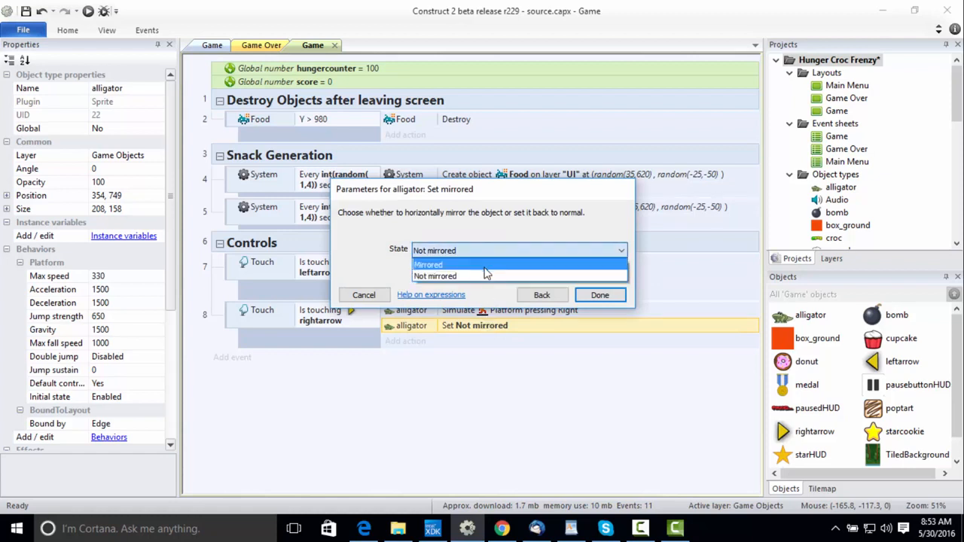
{"action": "left_click", "coordinate": [484, 265]}
{"action": "left_click", "coordinate": [600, 295]}
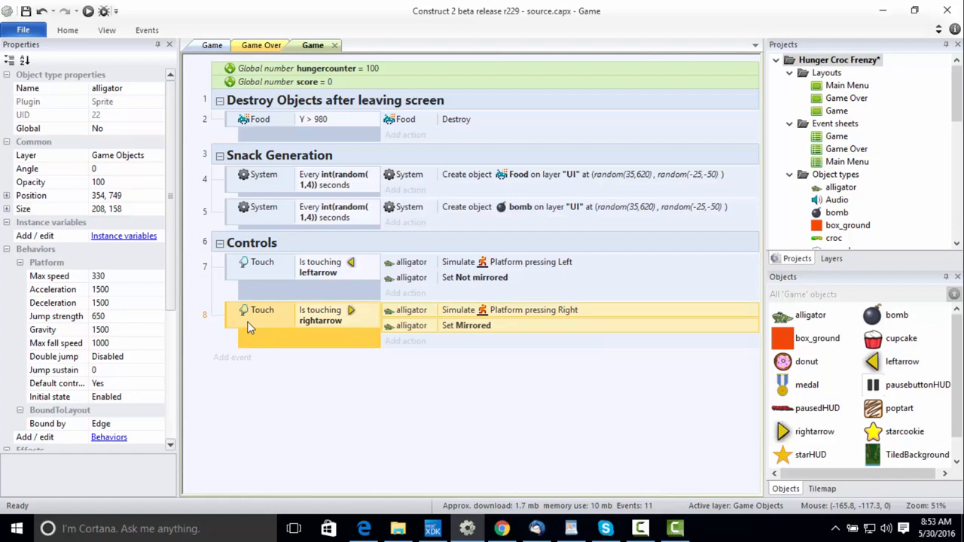
{"action": "left_click", "coordinate": [493, 313]}
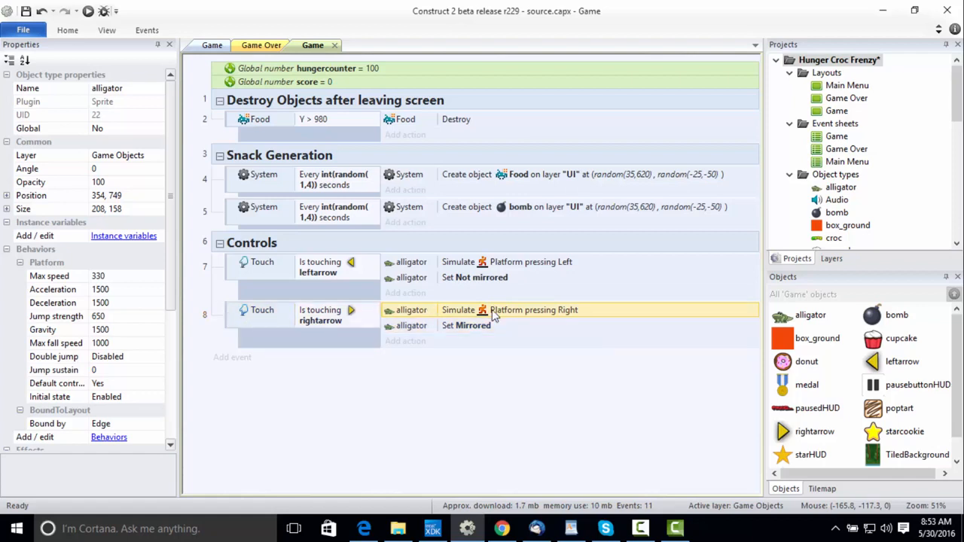
{"action": "left_click", "coordinate": [483, 329]}
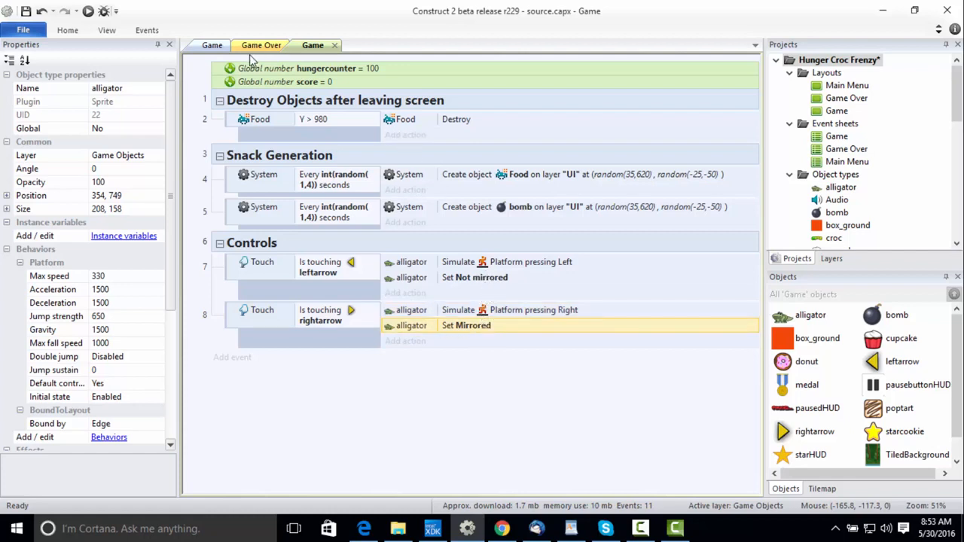
Return to the Game layout and set the project's preview browser to NW.js.
{"action": "left_click", "coordinate": [254, 47]}
{"action": "left_click", "coordinate": [226, 46]}
{"action": "left_click", "coordinate": [246, 47]}
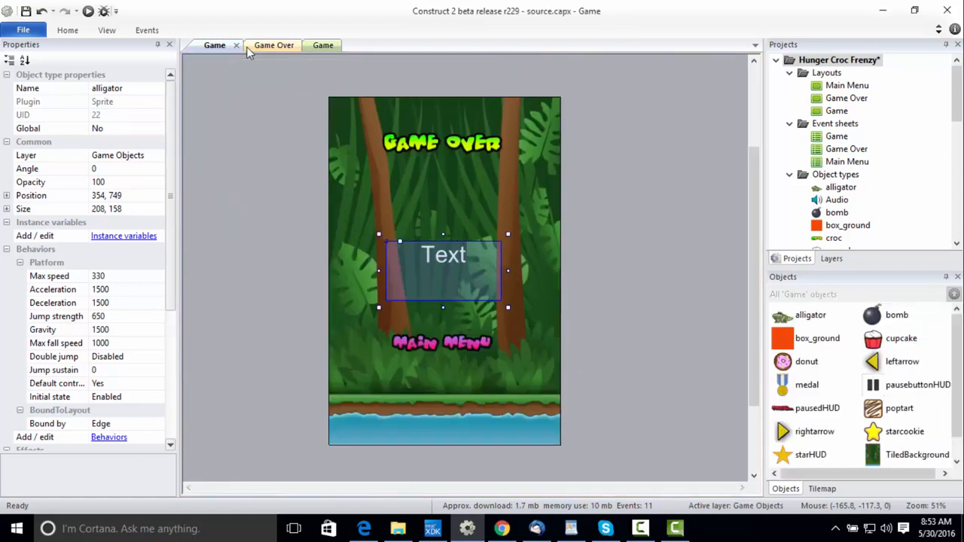
{"action": "left_click", "coordinate": [224, 46]}
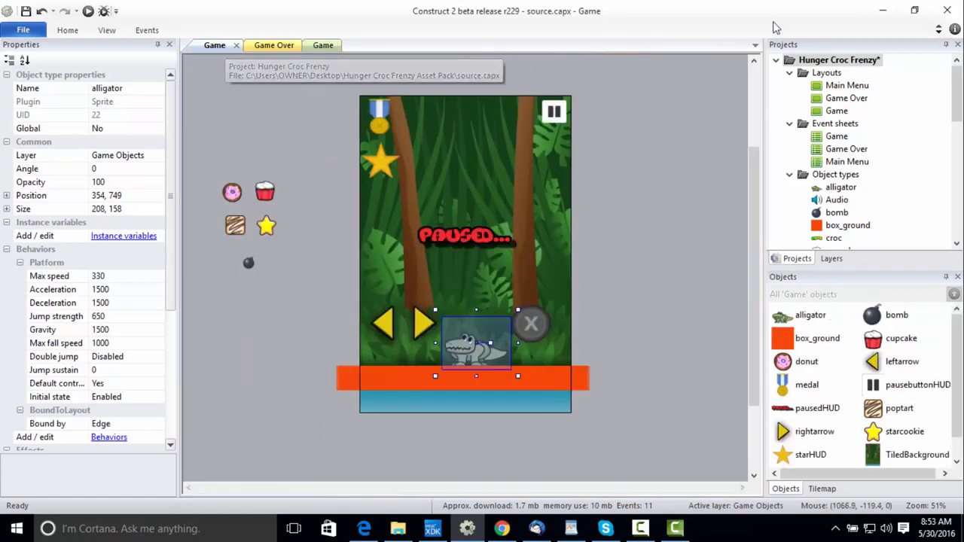
{"action": "left_click", "coordinate": [873, 62]}
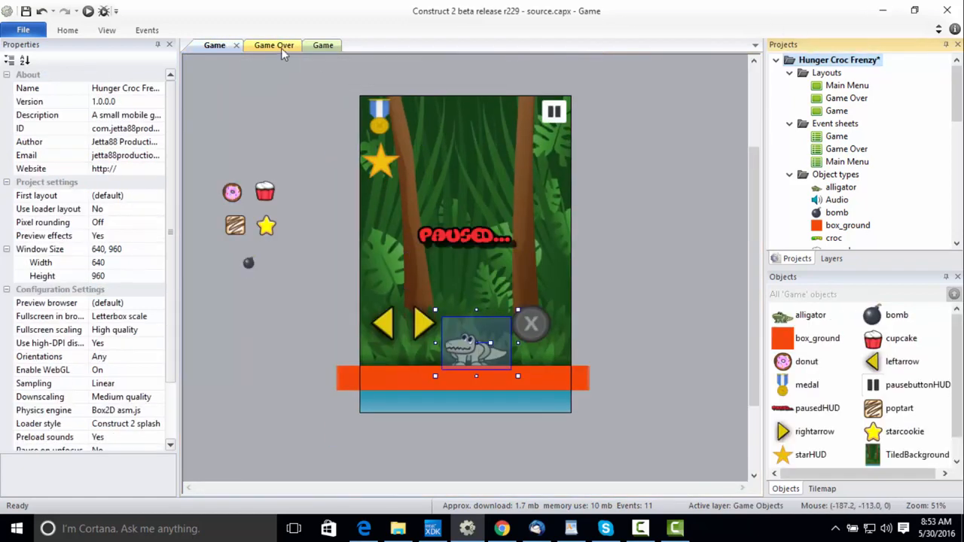
{"action": "left_click", "coordinate": [156, 303]}
{"action": "left_click", "coordinate": [156, 303]}
{"action": "left_click", "coordinate": [113, 381]}
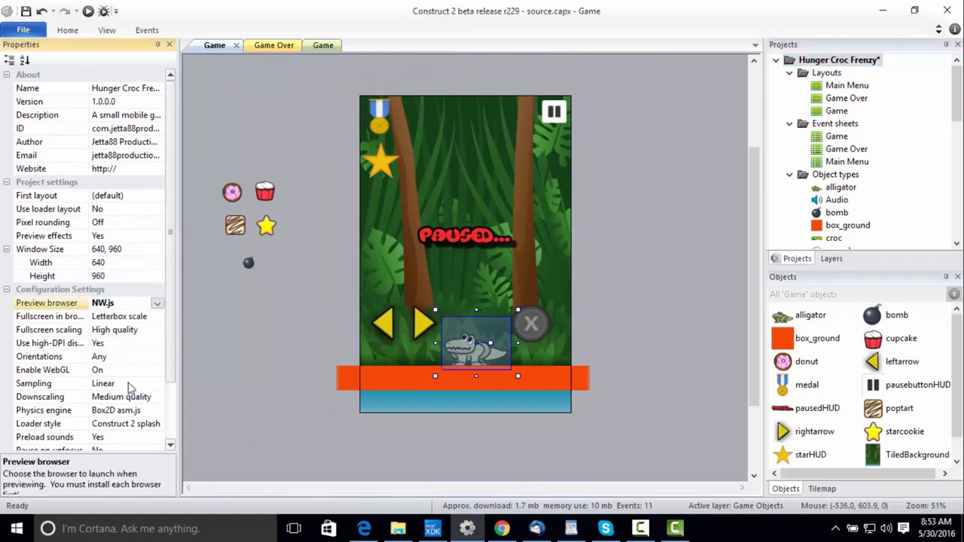
Preview the Game layout, test moving the alligator with both on-screen arrows, and close the preview.
{"action": "left_click", "coordinate": [298, 75]}
{"action": "left_click", "coordinate": [88, 10]}
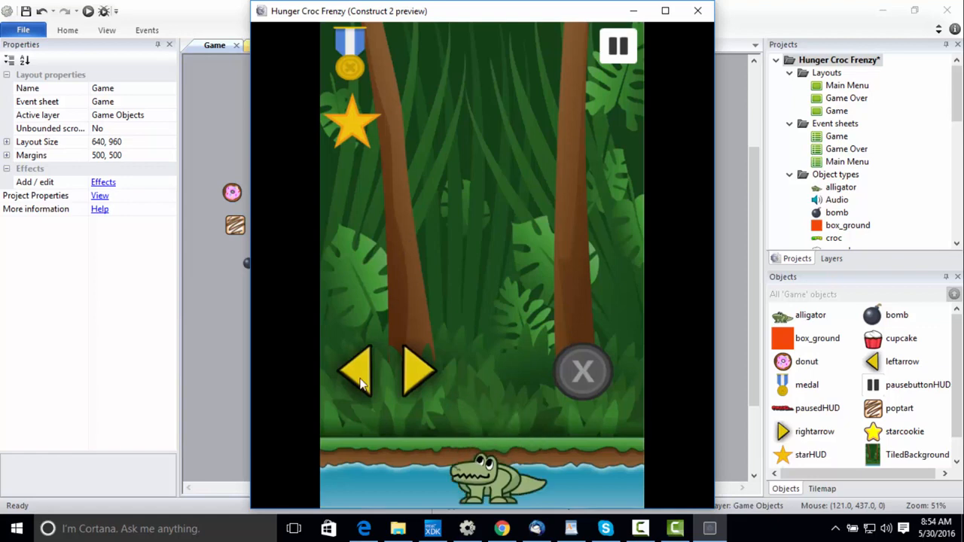
{"action": "left_click", "coordinate": [365, 385]}
{"action": "left_click", "coordinate": [402, 384]}
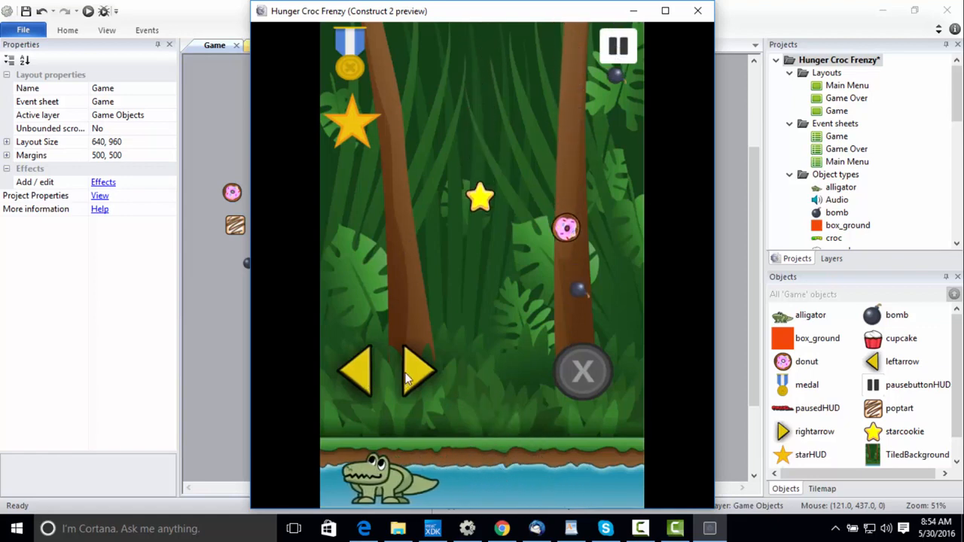
{"action": "left_click", "coordinate": [407, 375]}
{"action": "left_click", "coordinate": [359, 380]}
{"action": "left_click", "coordinate": [409, 371]}
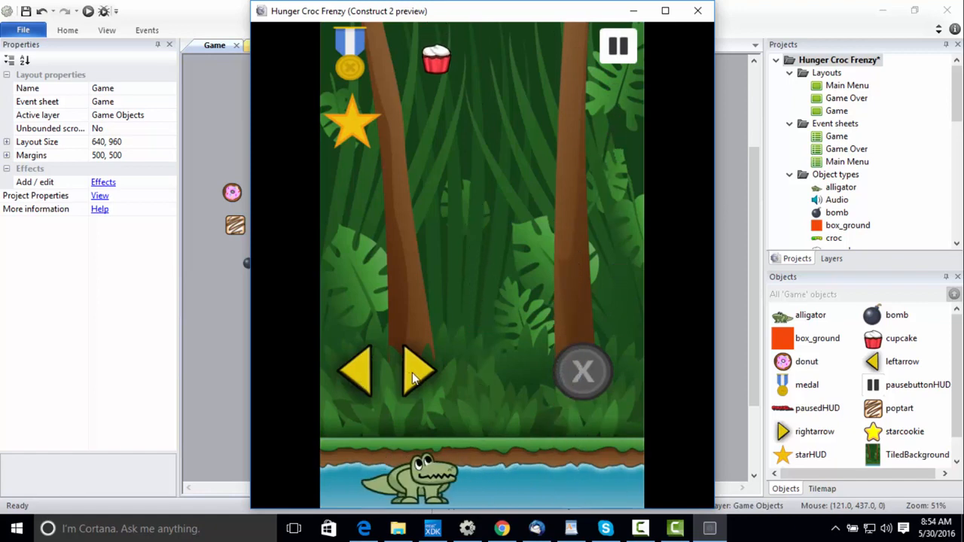
{"action": "left_click", "coordinate": [362, 381]}
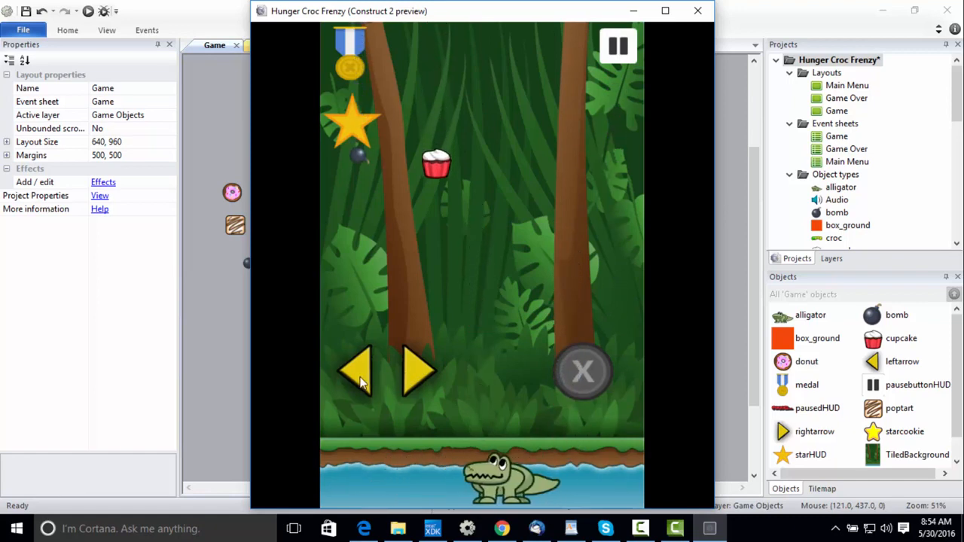
{"action": "left_click", "coordinate": [417, 382]}
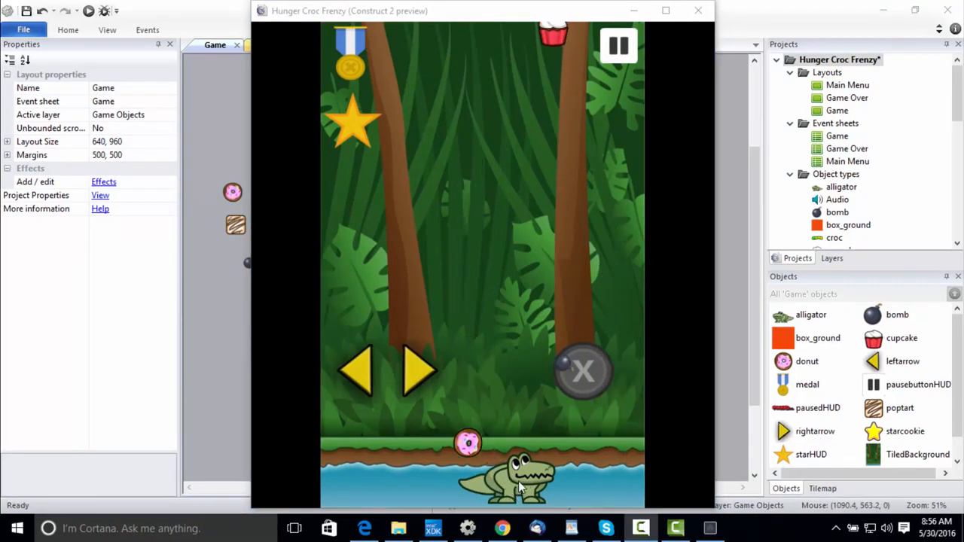
{"action": "left_click", "coordinate": [504, 435]}
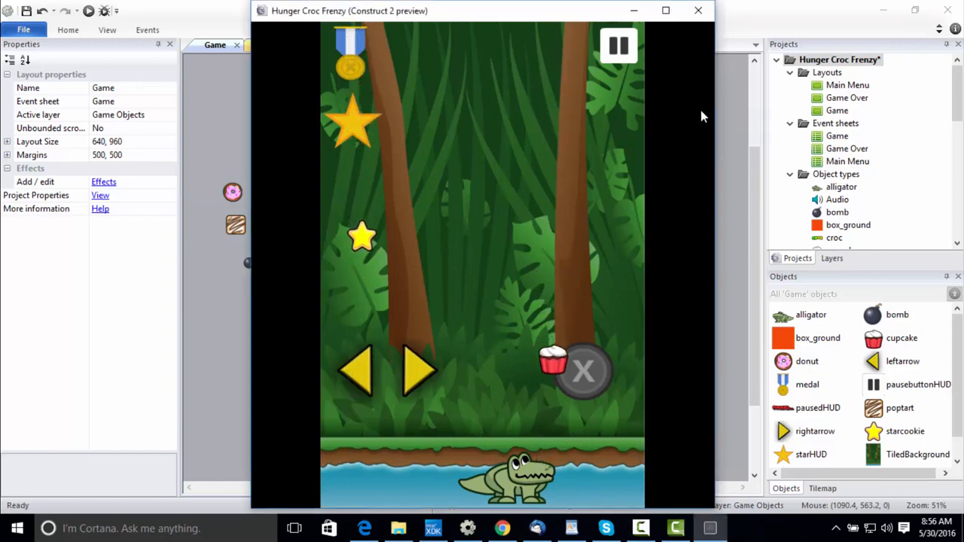
{"action": "left_click", "coordinate": [695, 10]}
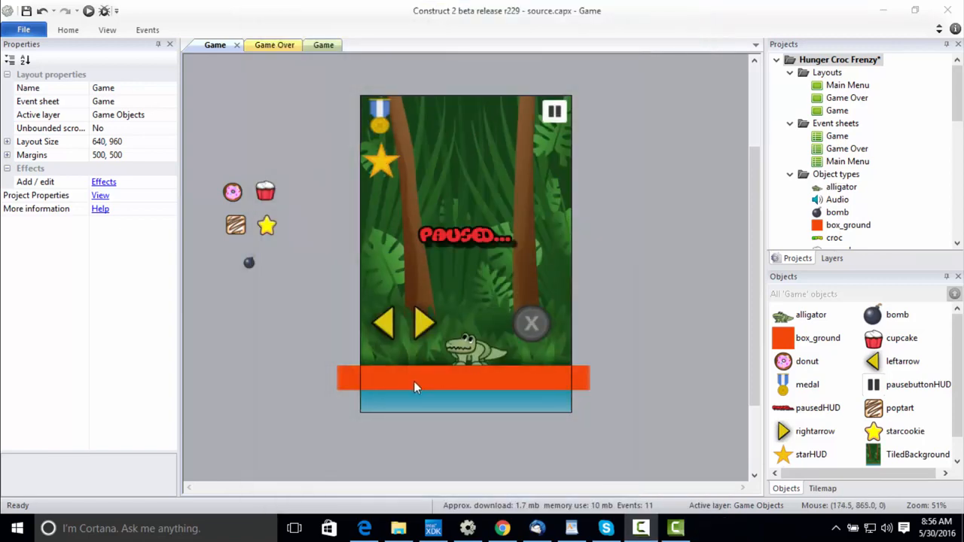
Add the Solid behavior to the box_ground sprite in the Game layout.
{"action": "left_click", "coordinate": [407, 387]}
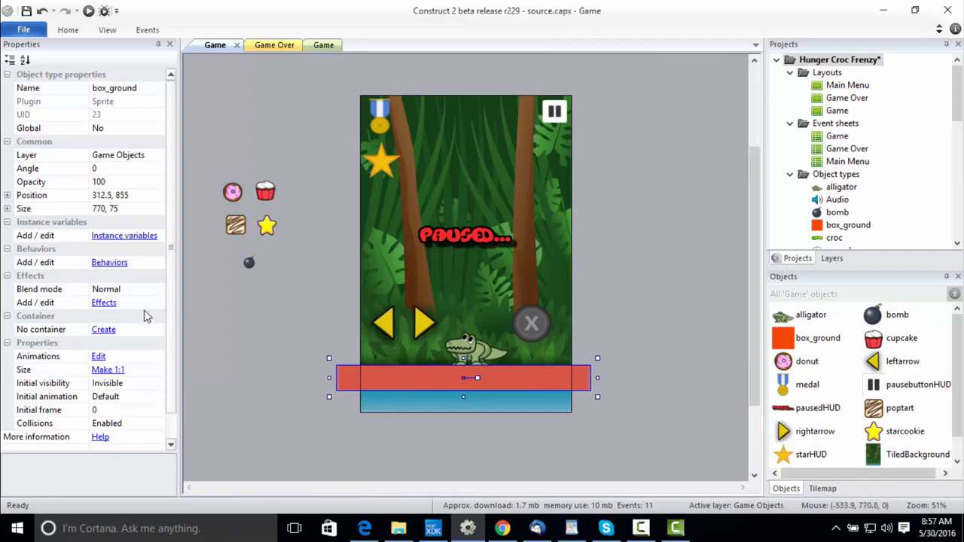
{"action": "left_click", "coordinate": [124, 263]}
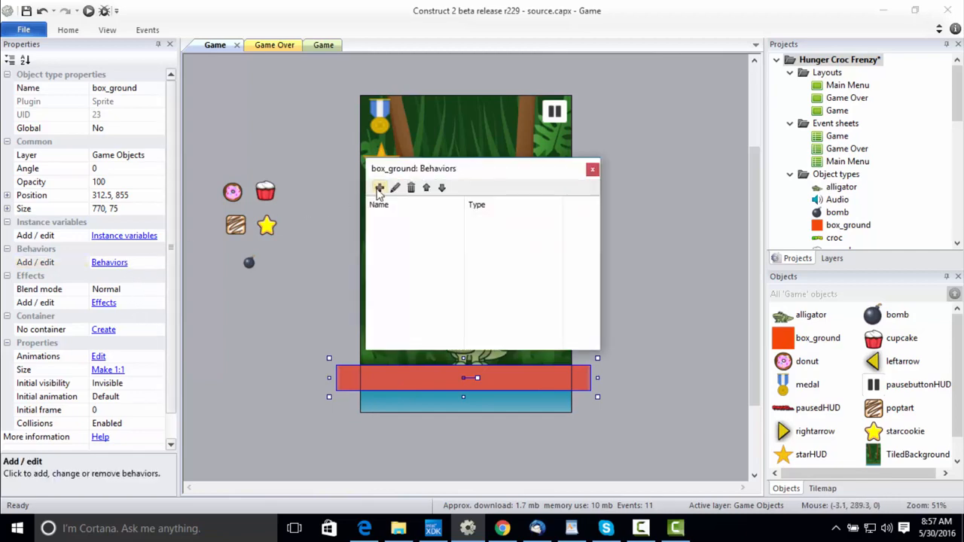
{"action": "left_click", "coordinate": [379, 188]}
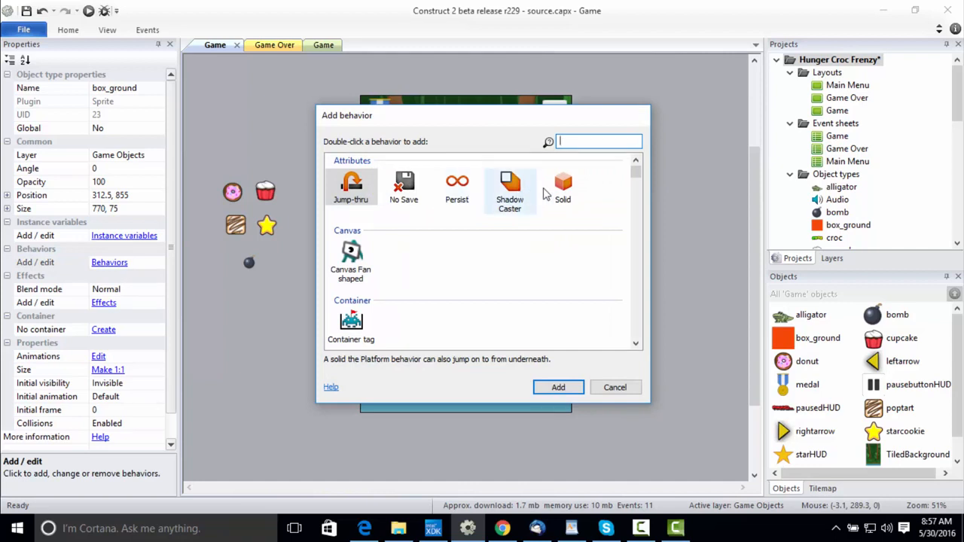
{"action": "double_click", "coordinate": [564, 188]}
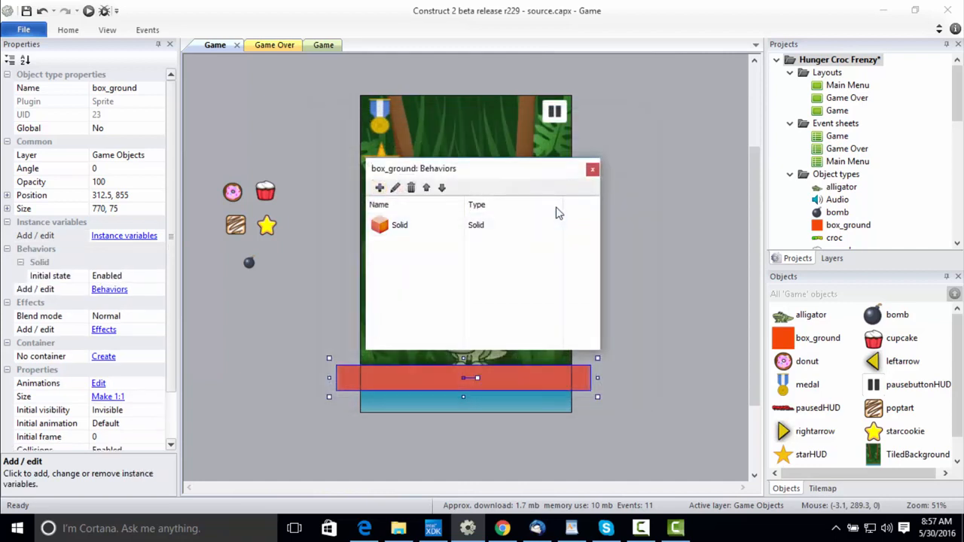
{"action": "left_click", "coordinate": [592, 170]}
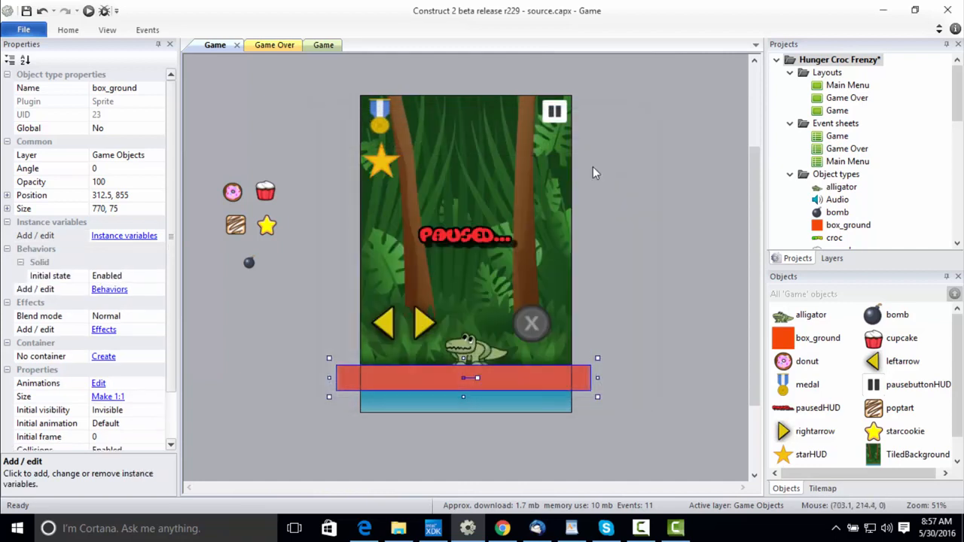
Preview the Game layout to check how the alligator stands on the ground, and close the preview.
{"action": "left_click", "coordinate": [593, 172]}
{"action": "left_click", "coordinate": [88, 10]}
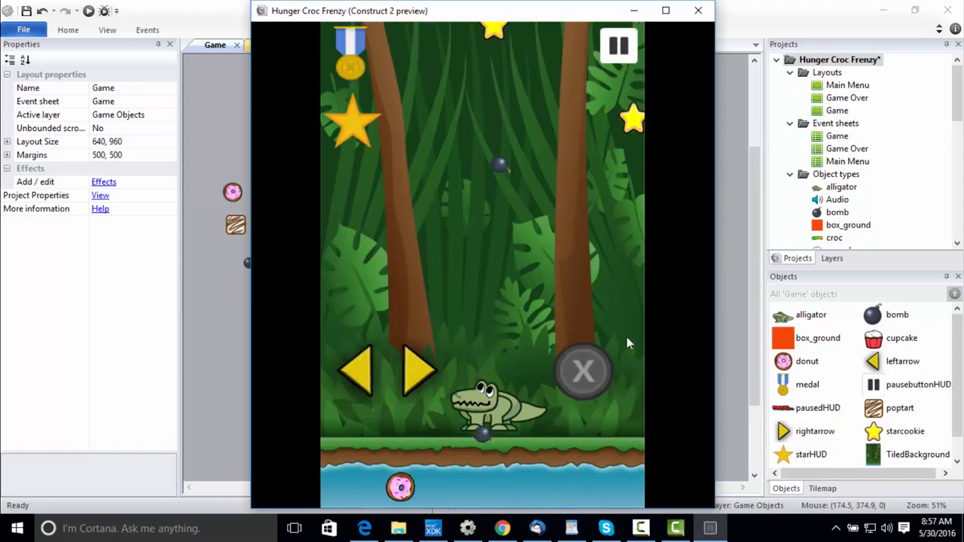
{"action": "left_click", "coordinate": [698, 11]}
Open the alligator's idle frame for editing and move its lower-left collision polygon point to 0, 150.
{"action": "left_click", "coordinate": [472, 383]}
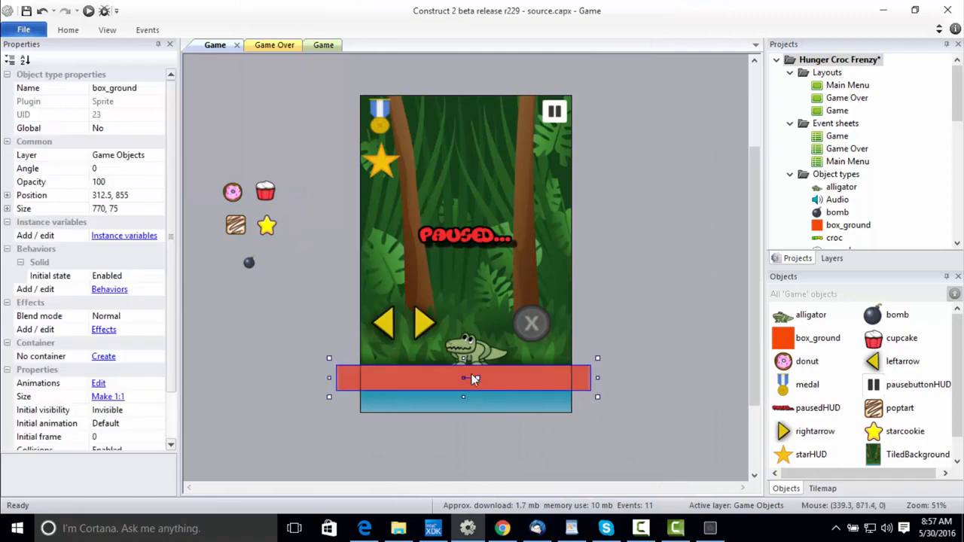
{"action": "double_click", "coordinate": [467, 348]}
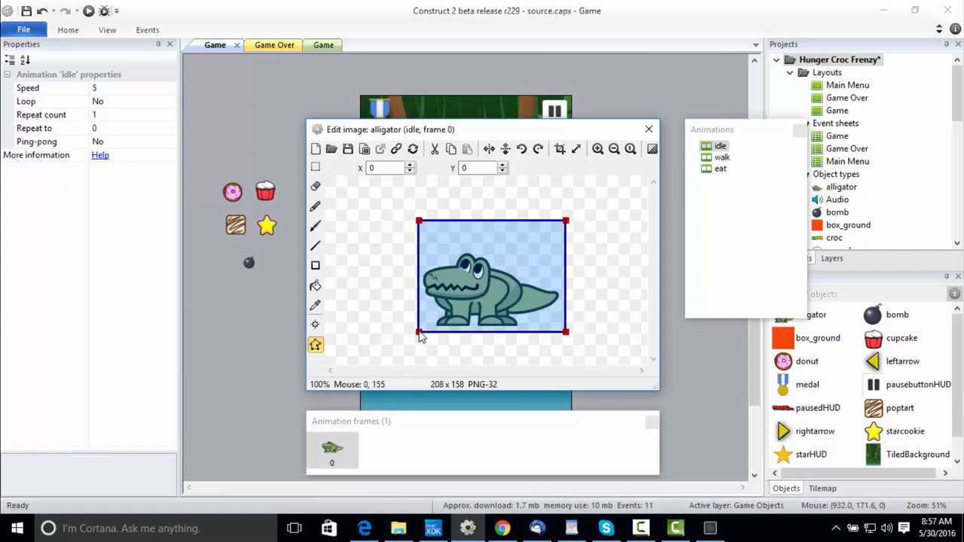
{"action": "key", "text": "KP_1"}
{"action": "key", "text": "Up"}
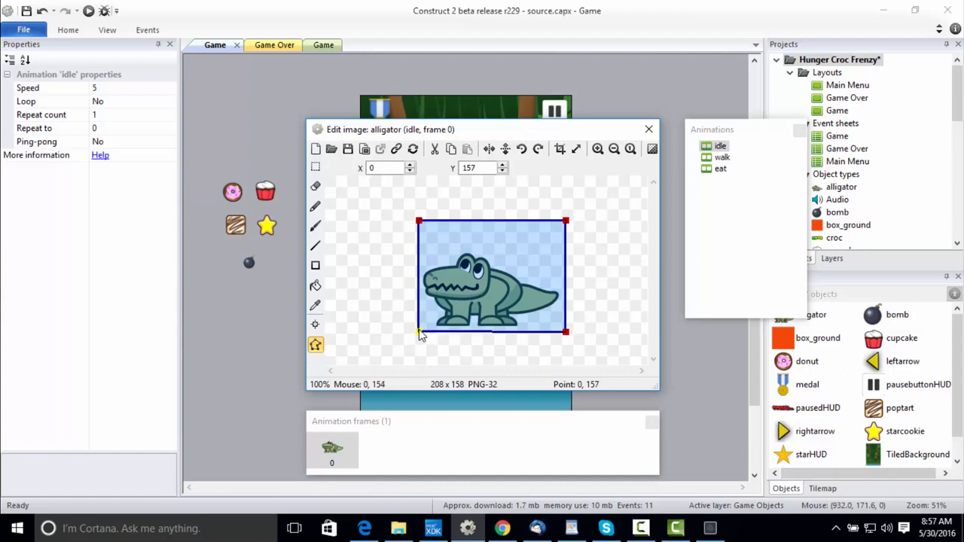
{"action": "key", "text": "Up"}
{"action": "key", "text": "Up"}
{"action": "key", "text": "Up"}
{"action": "key", "text": "Up"}
{"action": "key", "text": "Up"}
{"action": "key", "text": "Up"}
{"action": "key", "text": "Up"}
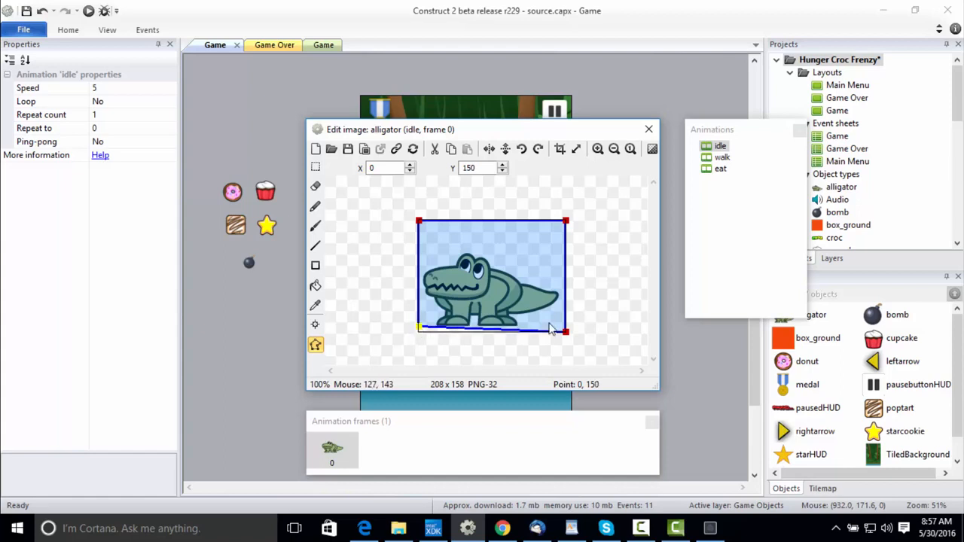
Move the idle frame's lower-right collision polygon point to 208, 150 and apply the polygon to all of the alligator's animations.
{"action": "key", "text": "KP_3"}
{"action": "left_click_drag", "start_coordinate": [566, 333], "coordinate": [567, 329]}
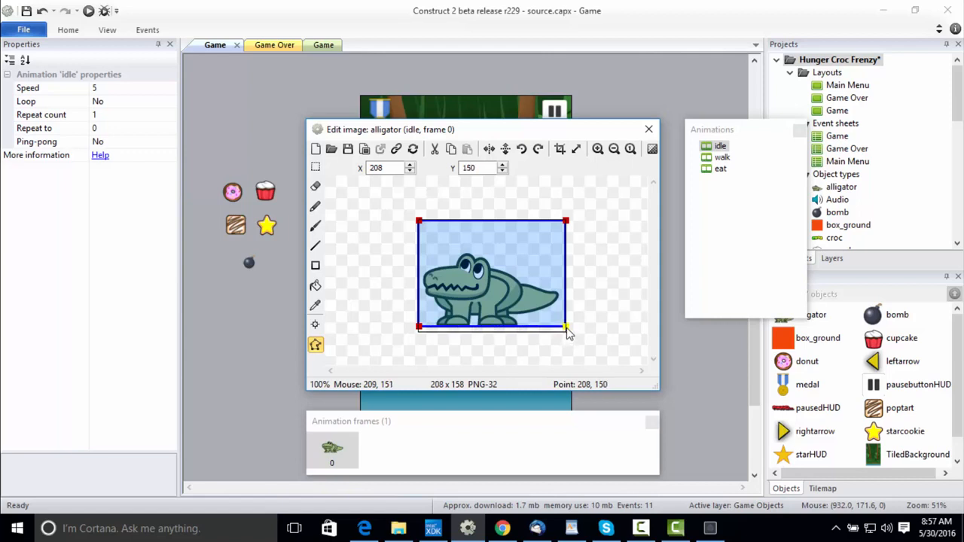
{"action": "right_click", "coordinate": [567, 334]}
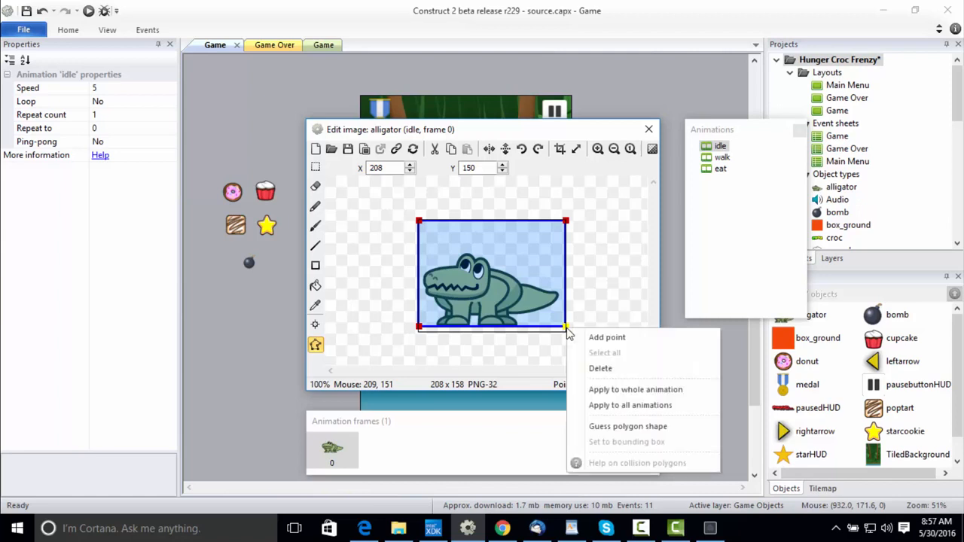
{"action": "left_click", "coordinate": [591, 409]}
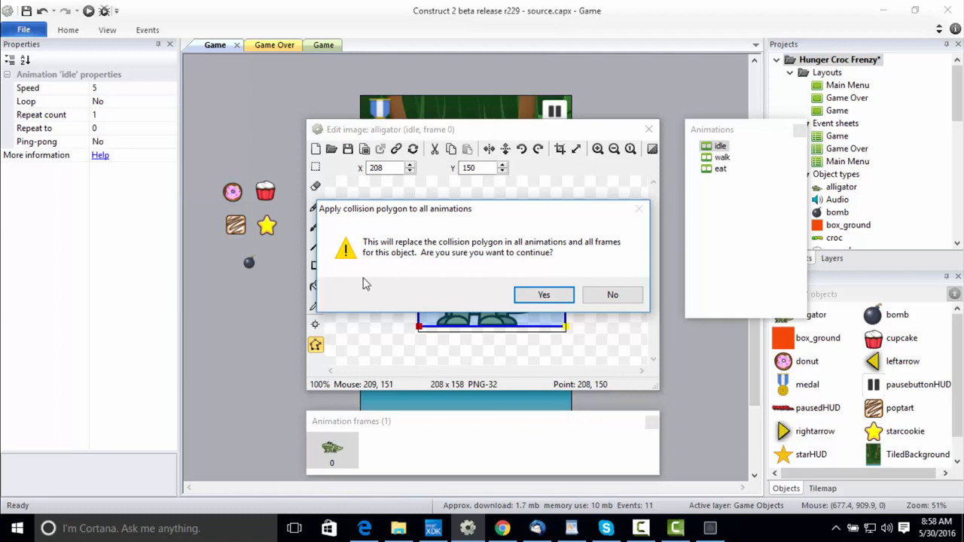
{"action": "left_click", "coordinate": [543, 294]}
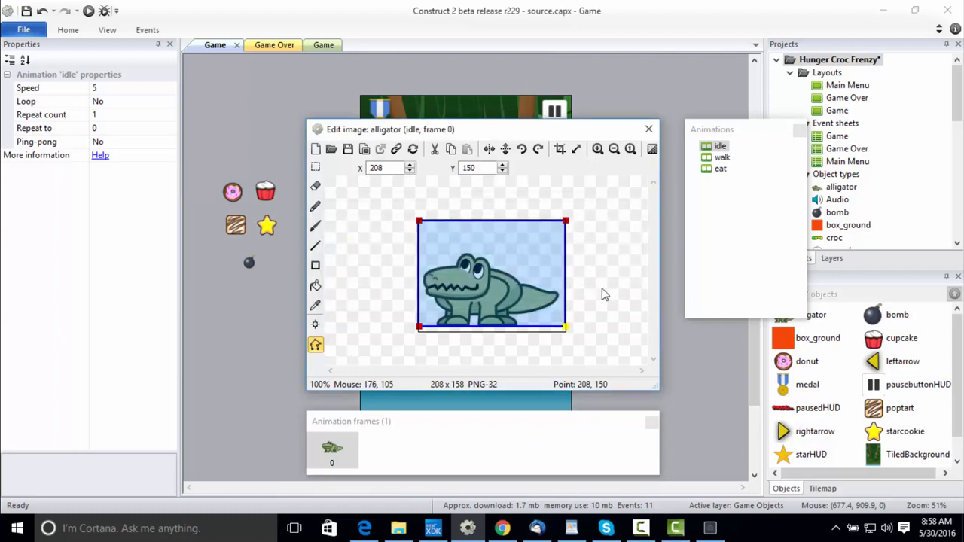
In the walk animation's frame 0, raise both bottom collision points to Y 131.71 and apply the polygon to the whole animation.
{"action": "left_click", "coordinate": [721, 157]}
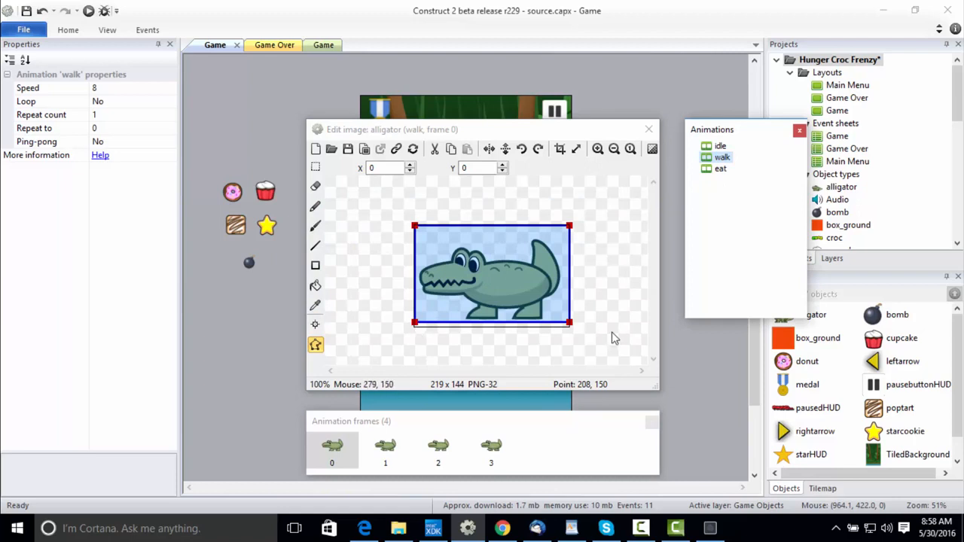
{"action": "left_click", "coordinate": [415, 328]}
{"action": "left_click_drag", "start_coordinate": [415, 329], "coordinate": [415, 325]}
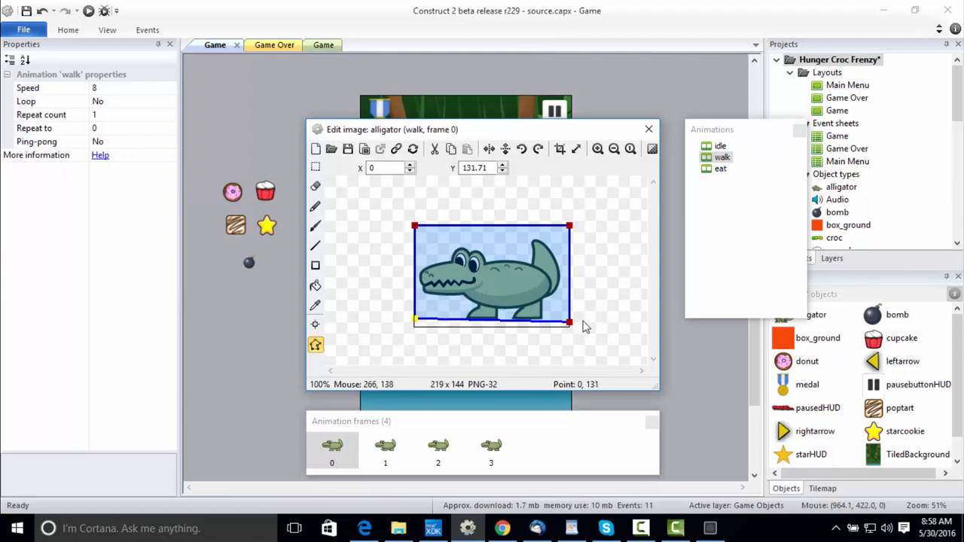
{"action": "left_click", "coordinate": [570, 326]}
{"action": "left_click_drag", "start_coordinate": [571, 327], "coordinate": [576, 324]}
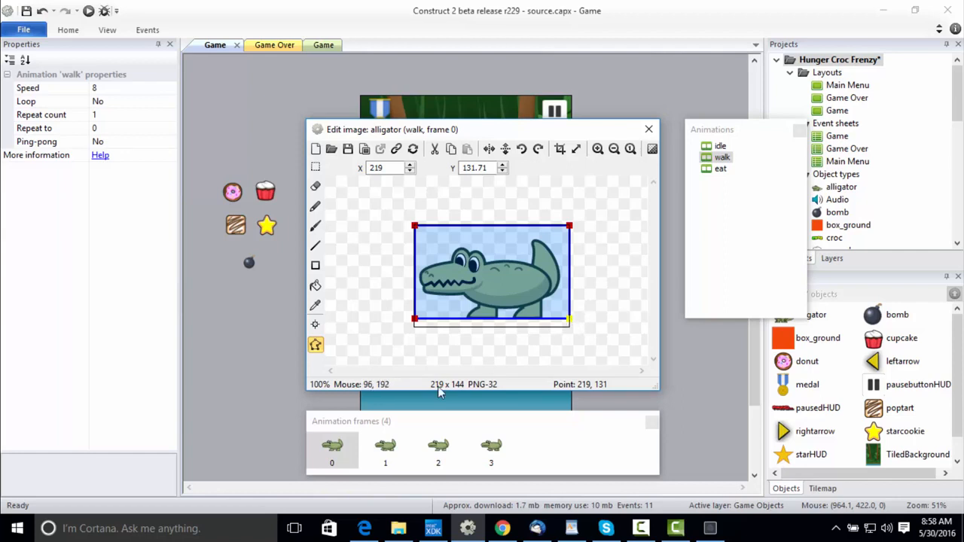
{"action": "right_click", "coordinate": [570, 319]}
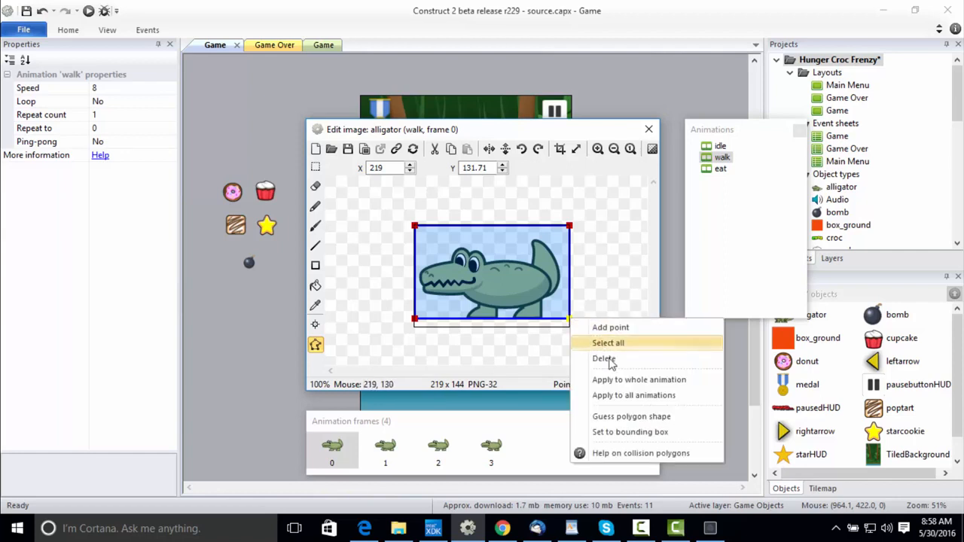
{"action": "left_click", "coordinate": [612, 381]}
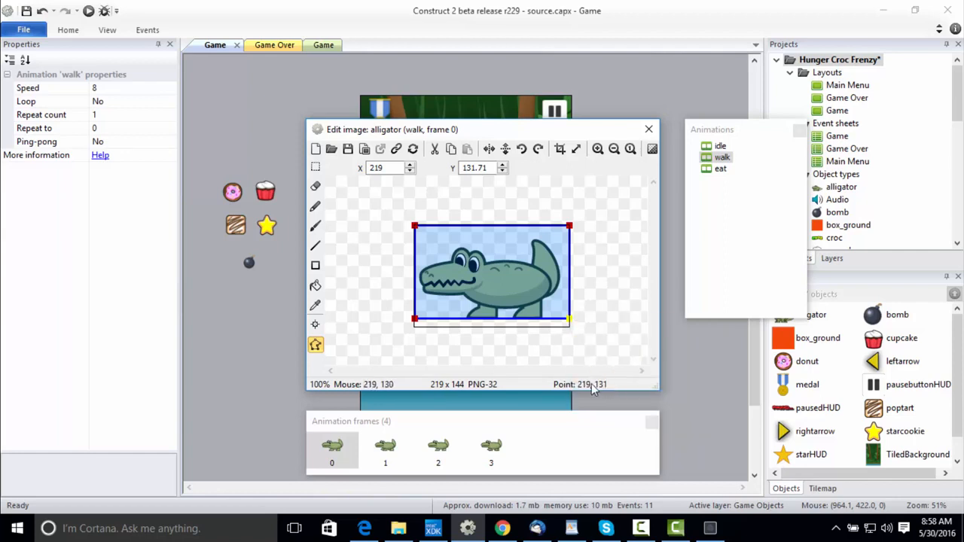
Check the collision polygon on the remaining walk frames and the eat animation, and close the image editor.
{"action": "left_click", "coordinate": [385, 449]}
{"action": "left_click", "coordinate": [444, 449]}
{"action": "left_click", "coordinate": [491, 449]}
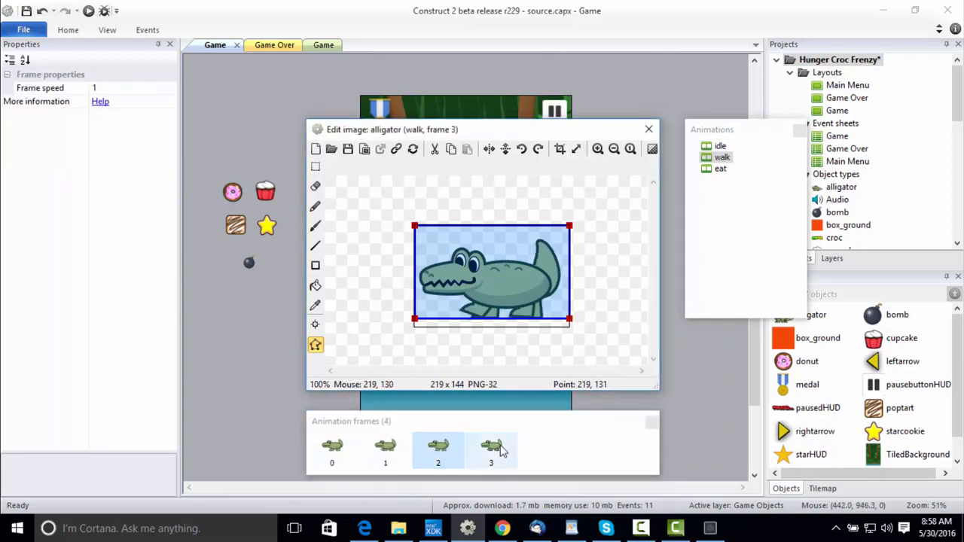
{"action": "left_click", "coordinate": [720, 170]}
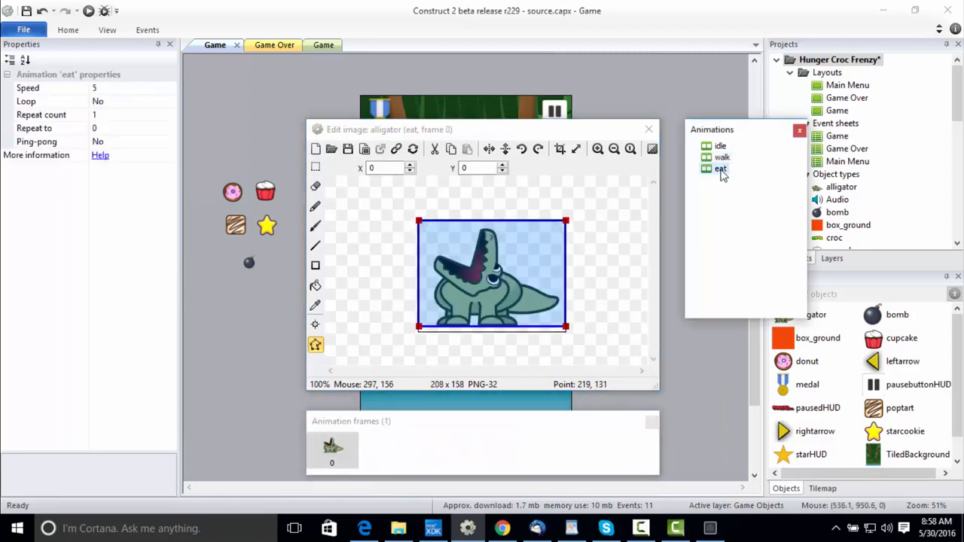
{"action": "left_click", "coordinate": [656, 134]}
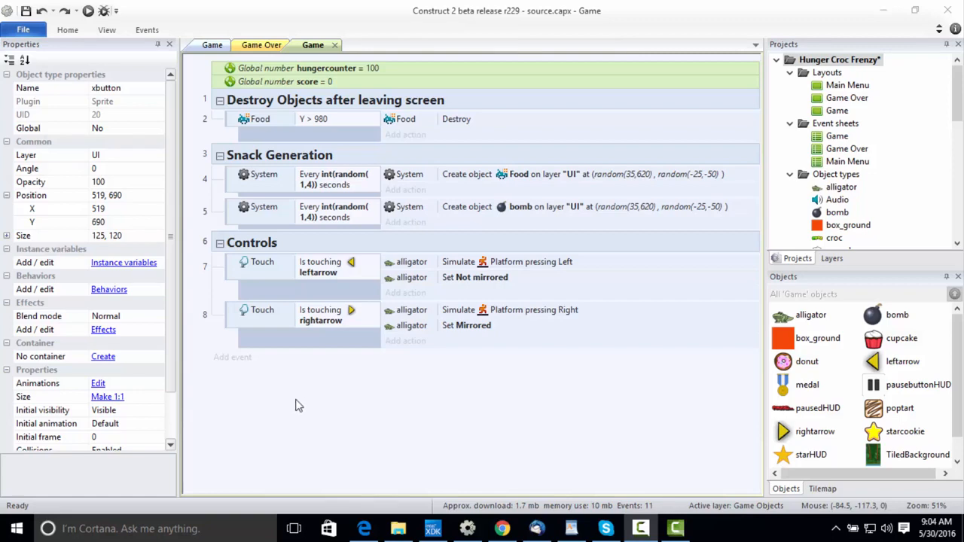
Add an event to the Game event sheet with the Touch condition Is touching object for xbutton.
{"action": "left_click", "coordinate": [249, 361]}
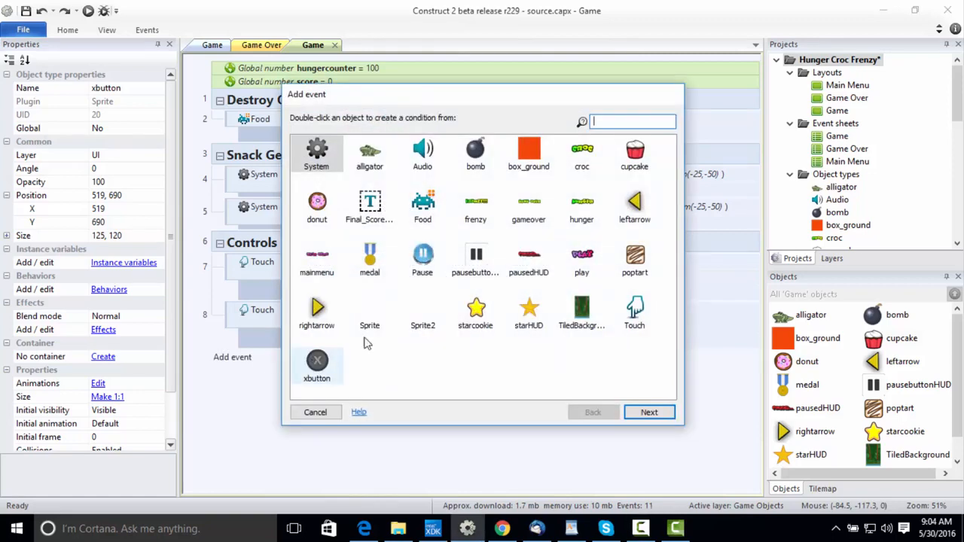
{"action": "double_click", "coordinate": [634, 310]}
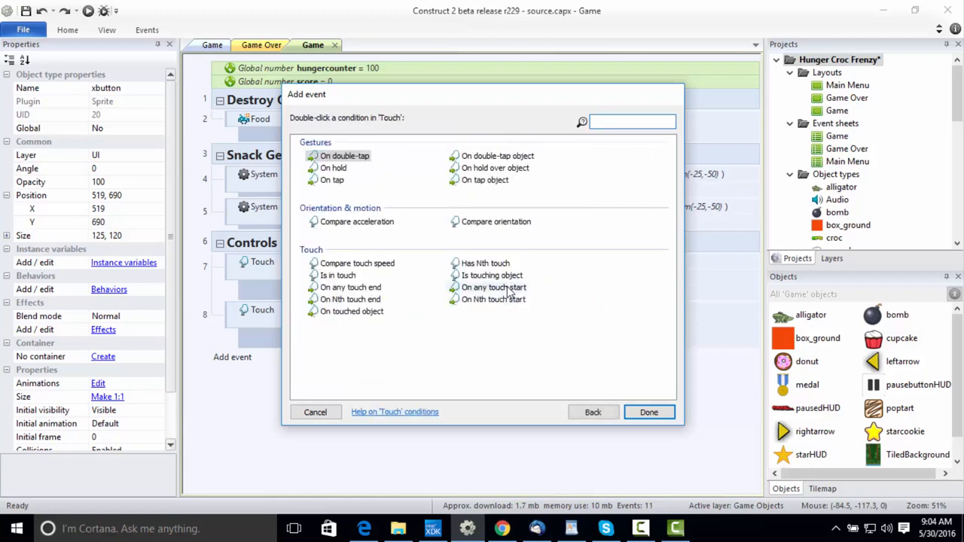
{"action": "left_click", "coordinate": [508, 277]}
{"action": "double_click", "coordinate": [500, 277]}
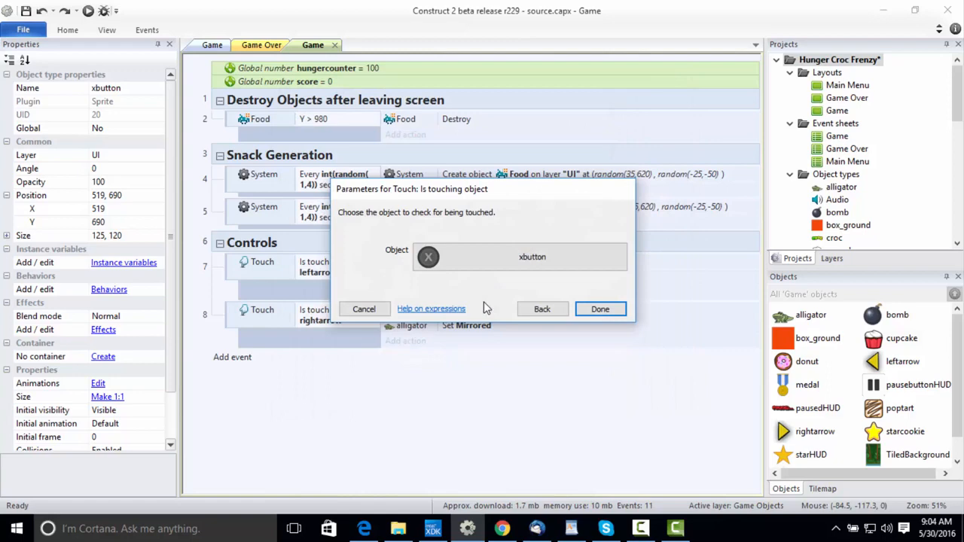
{"action": "left_click", "coordinate": [584, 308]}
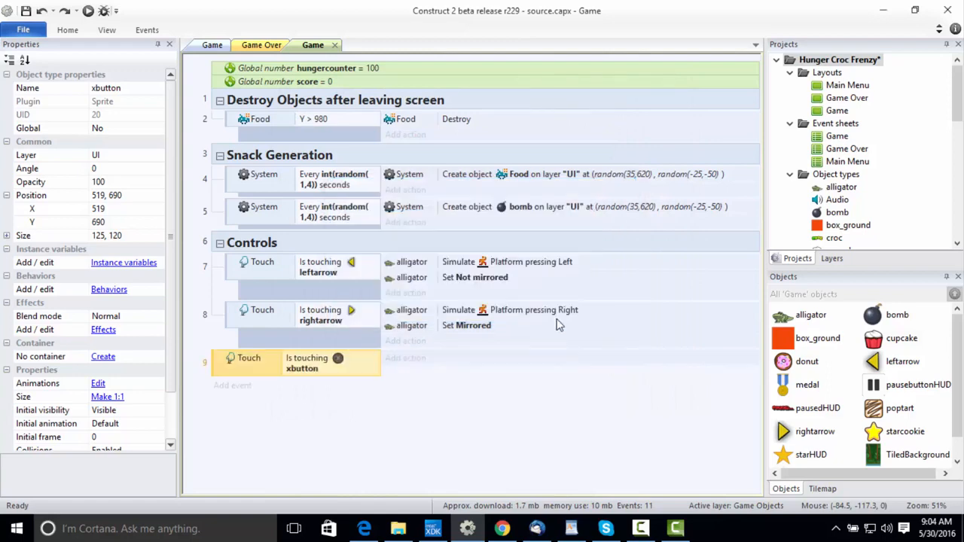
Give the xbutton touch event an alligator Set animation action that plays "eat" from the beginning.
{"action": "left_click", "coordinate": [406, 369]}
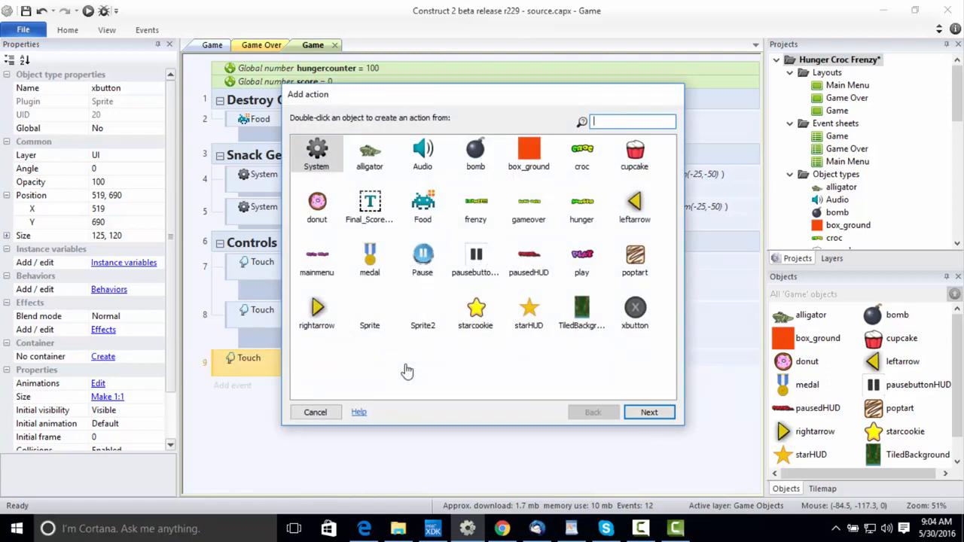
{"action": "double_click", "coordinate": [373, 155]}
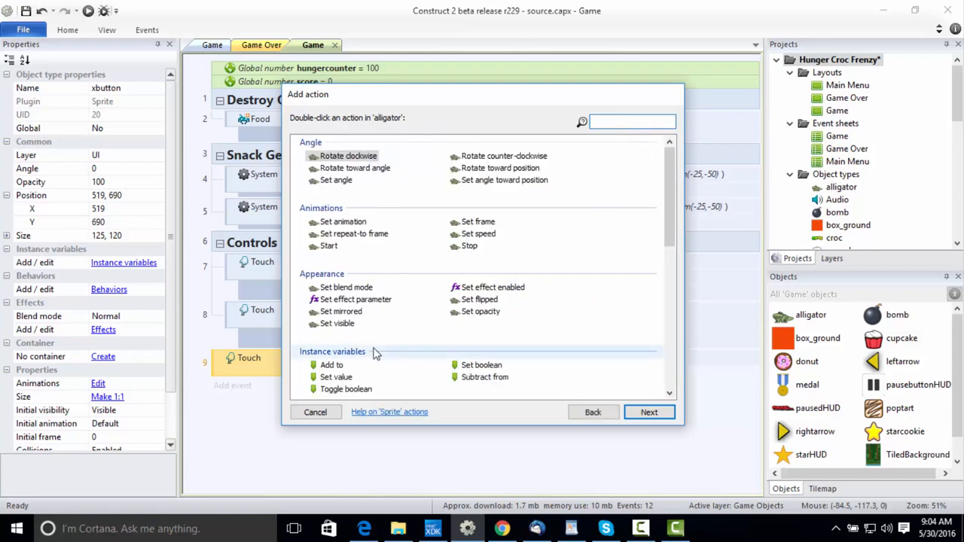
{"action": "scroll", "coordinate": [376, 354], "scroll_direction": "down", "scroll_amount": 2}
{"action": "type", "text": "se"}
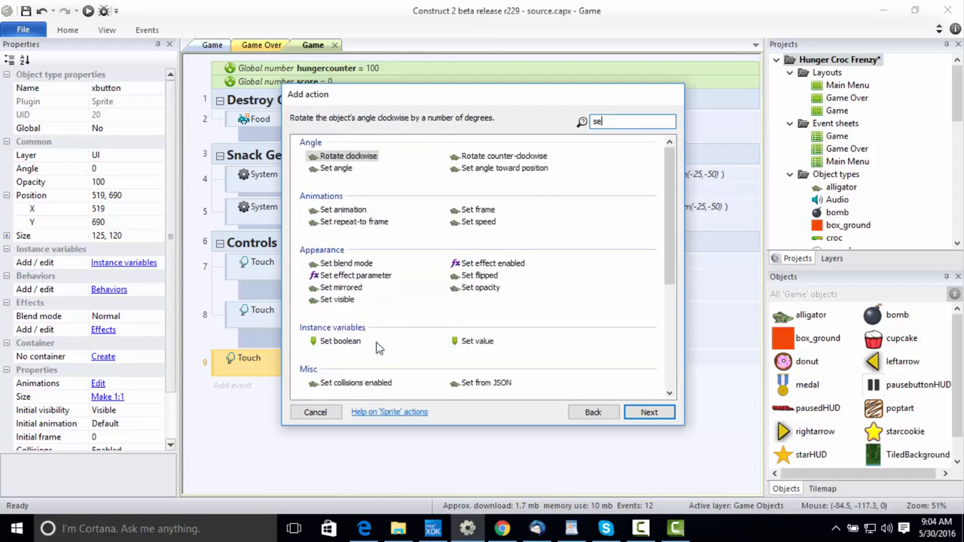
{"action": "type", "text": "t anim"}
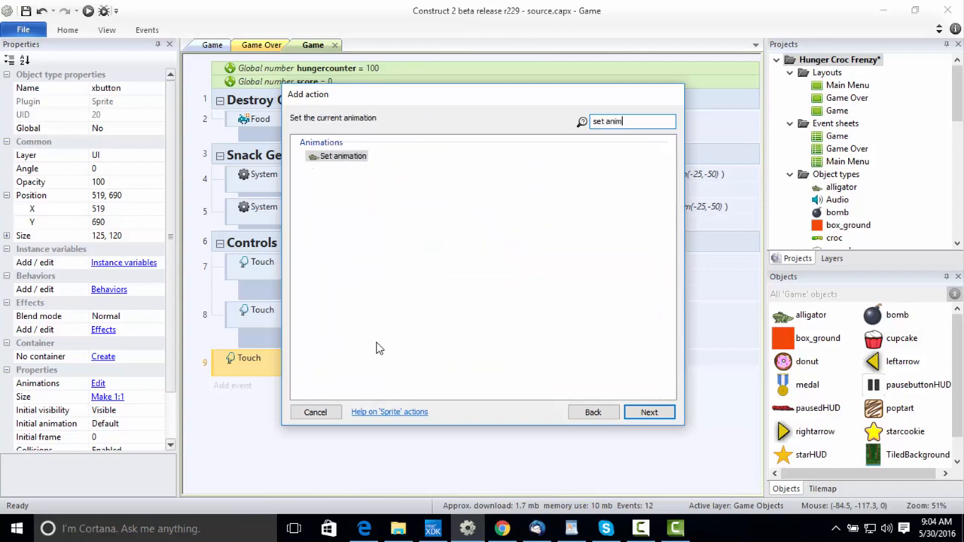
{"action": "double_click", "coordinate": [331, 157]}
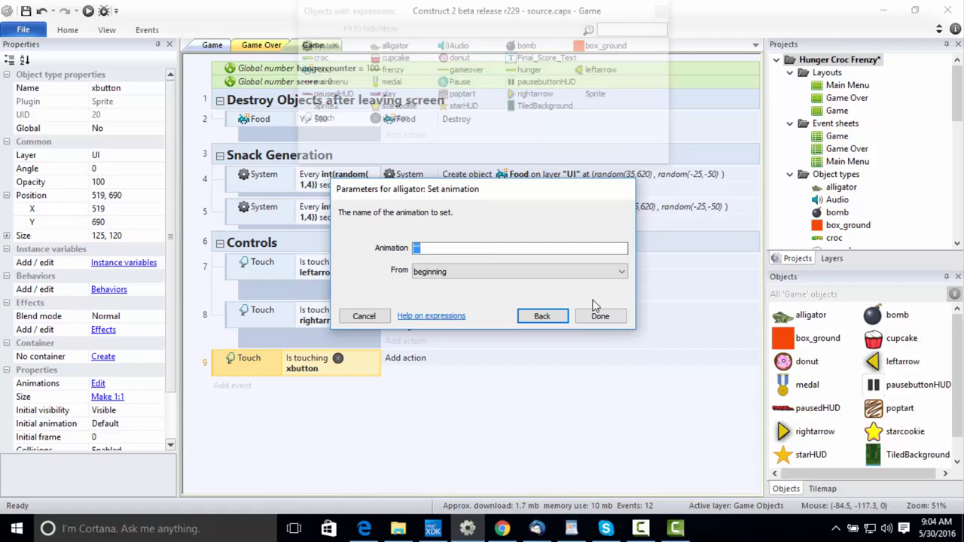
{"action": "type", "text": "\""}
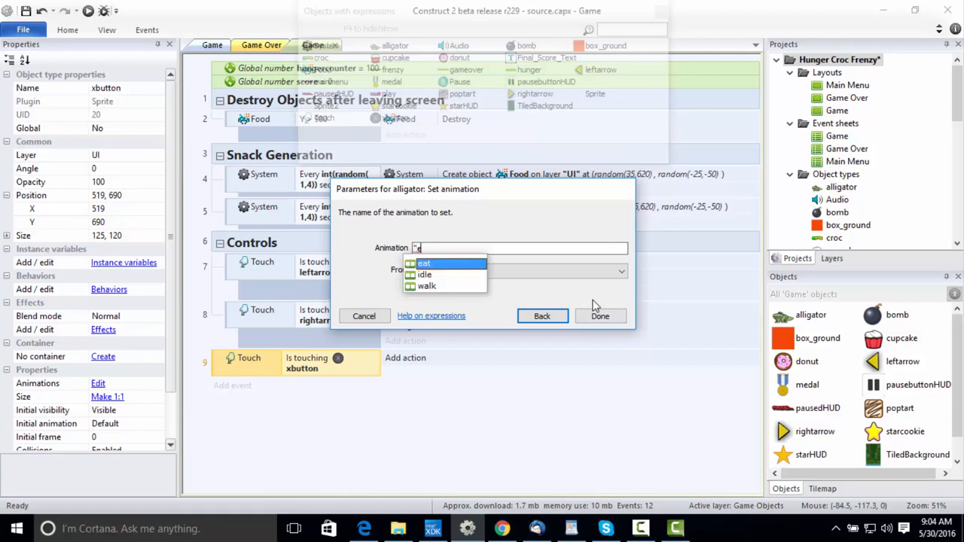
{"action": "type", "text": "e"}
{"action": "left_click", "coordinate": [475, 264]}
{"action": "left_click", "coordinate": [601, 317]}
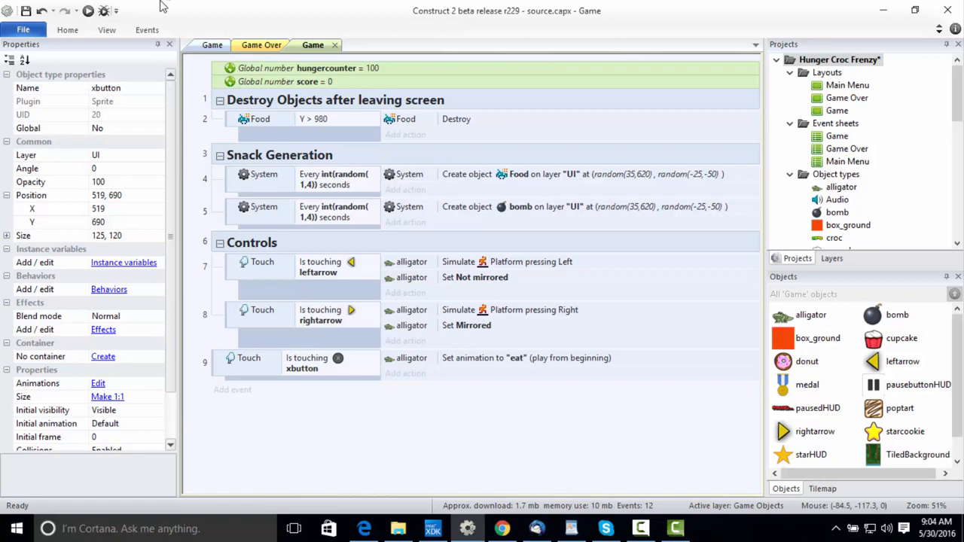
Preview the Game layout, test the X button and both arrows on the alligator, and close the preview.
{"action": "left_click", "coordinate": [212, 45]}
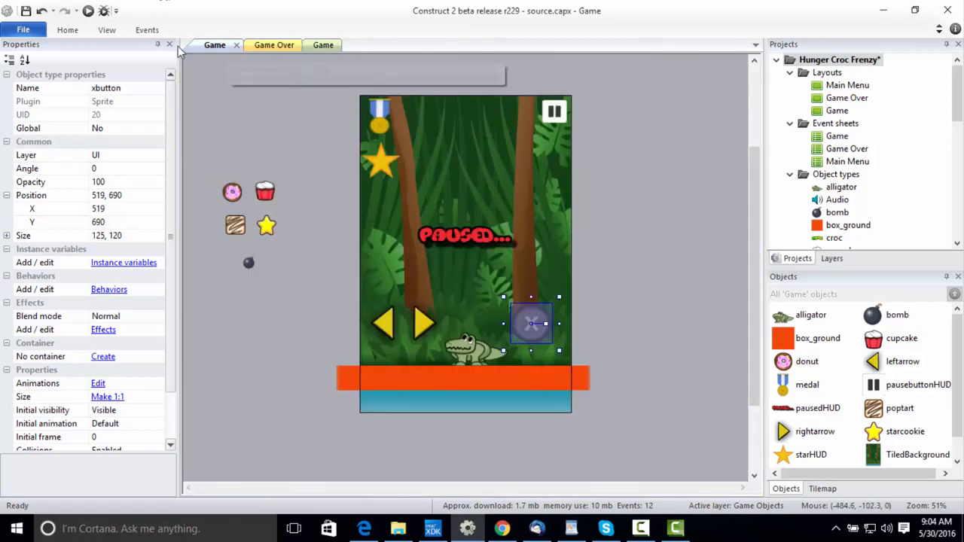
{"action": "left_click", "coordinate": [88, 12]}
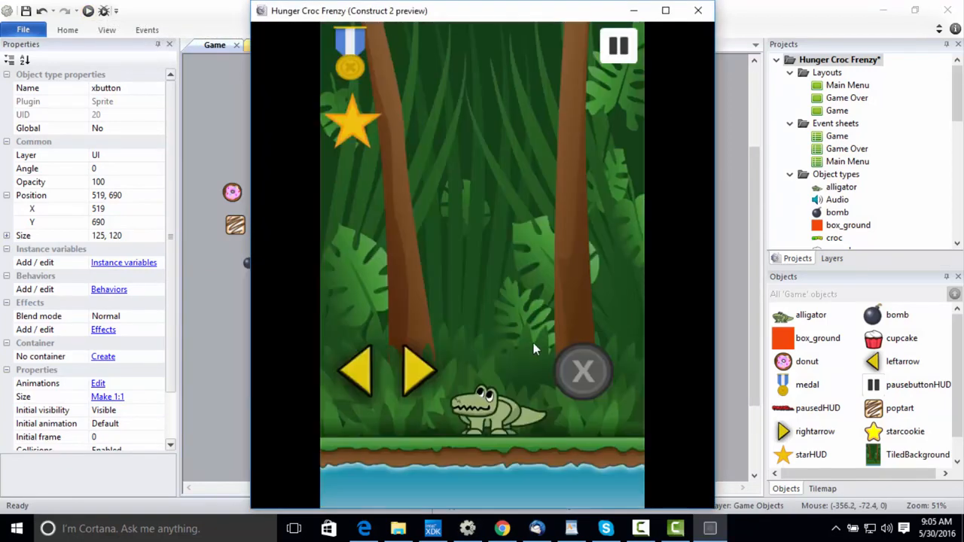
{"action": "left_click", "coordinate": [596, 374]}
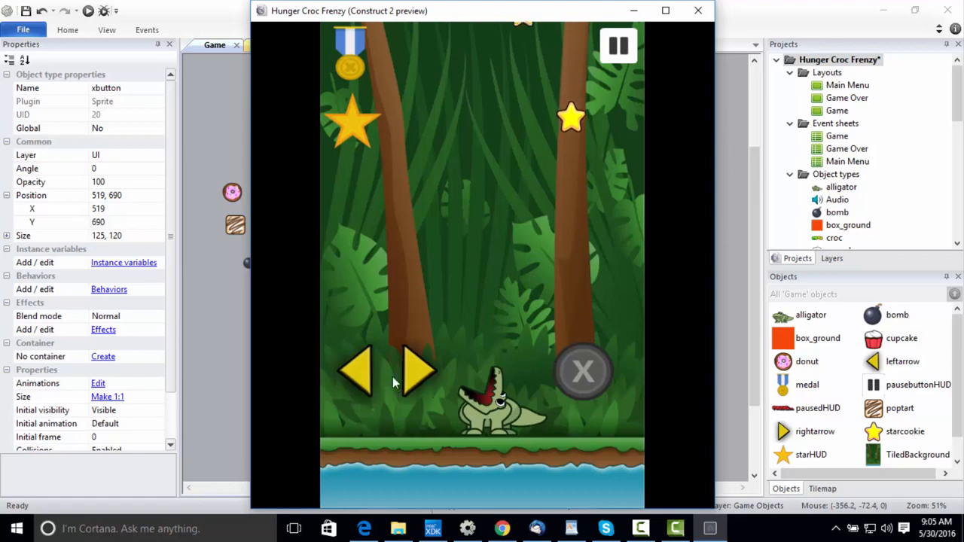
{"action": "left_click", "coordinate": [368, 378]}
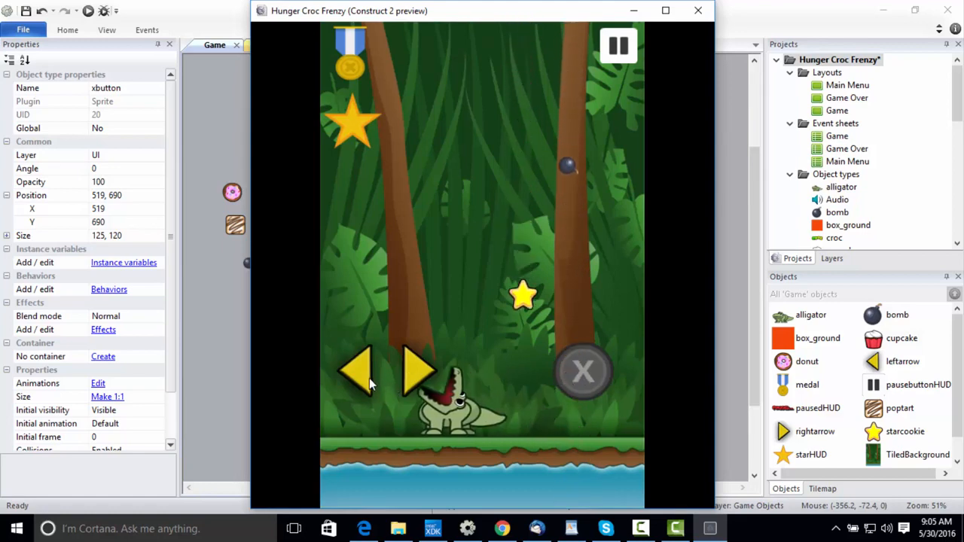
{"action": "left_click", "coordinate": [420, 381]}
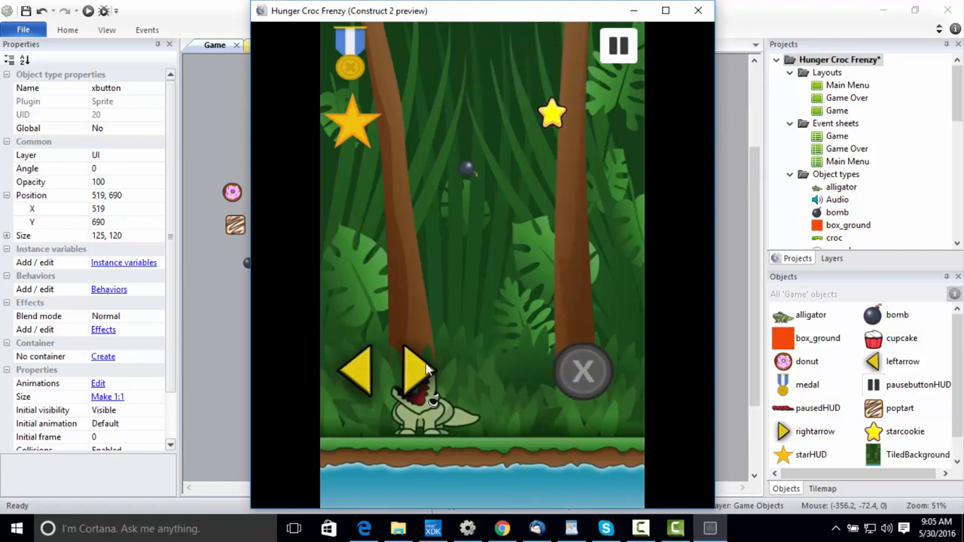
{"action": "left_click", "coordinate": [698, 10]}
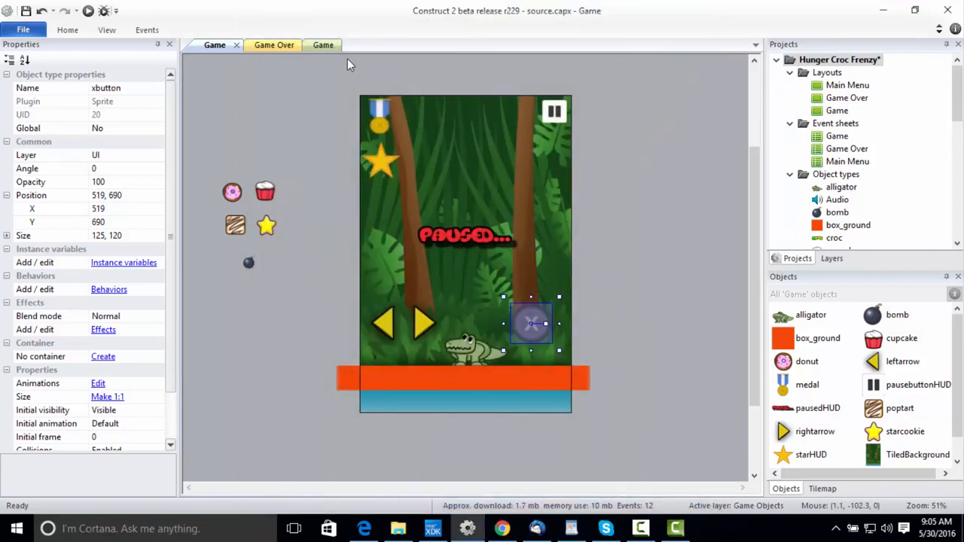
Add an event to the Game event sheet with the Touch condition On any touch end.
{"action": "left_click", "coordinate": [323, 45]}
{"action": "left_click", "coordinate": [272, 47]}
{"action": "left_click", "coordinate": [323, 45]}
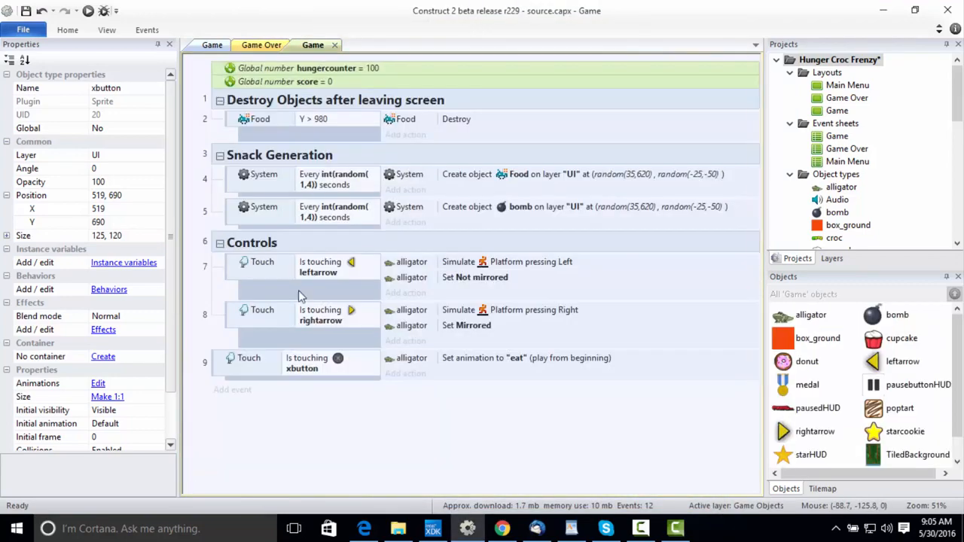
{"action": "left_click", "coordinate": [234, 390]}
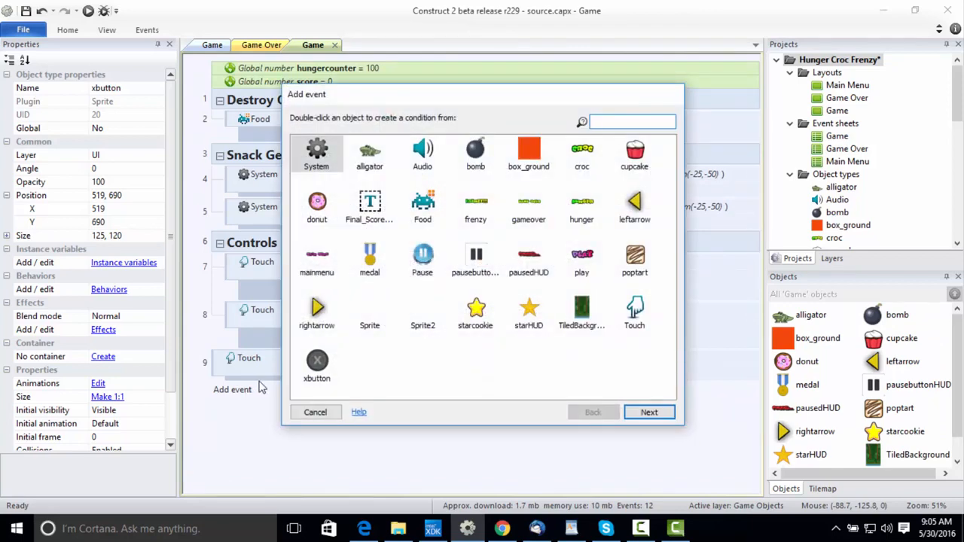
{"action": "type", "text": "tou"}
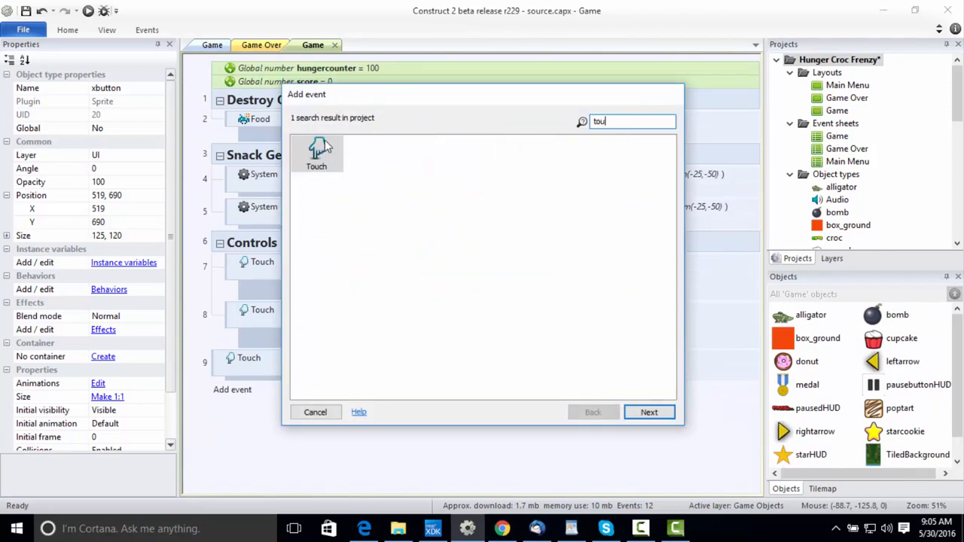
{"action": "double_click", "coordinate": [318, 150]}
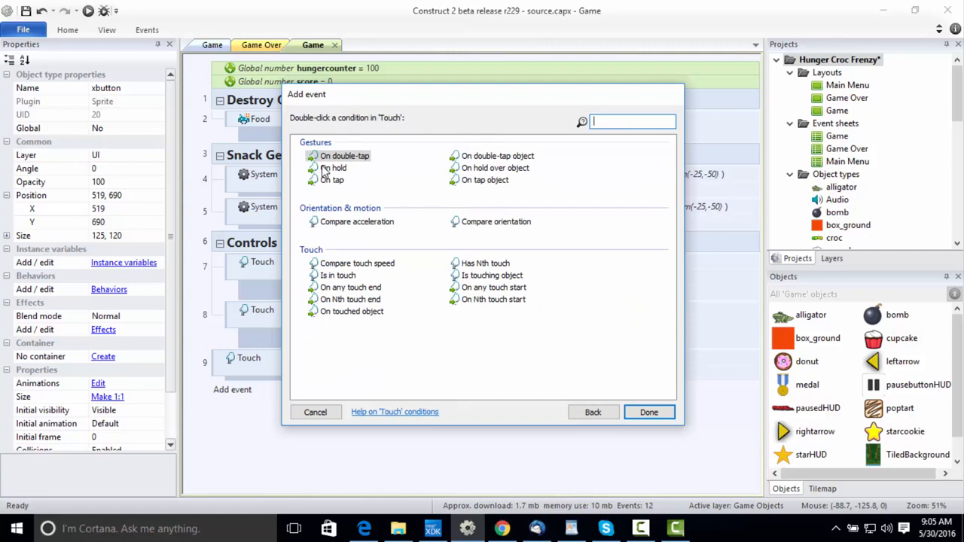
{"action": "left_click", "coordinate": [490, 290]}
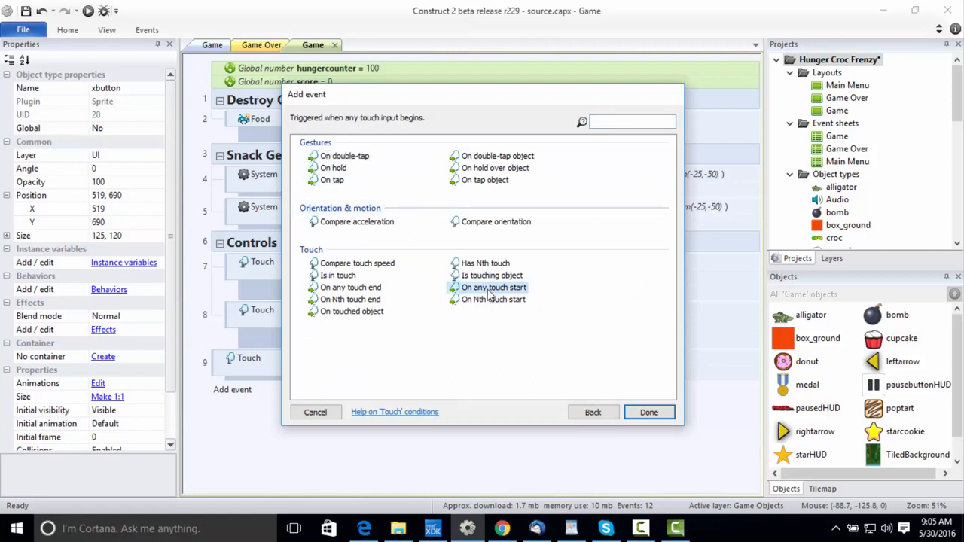
{"action": "left_click", "coordinate": [365, 293]}
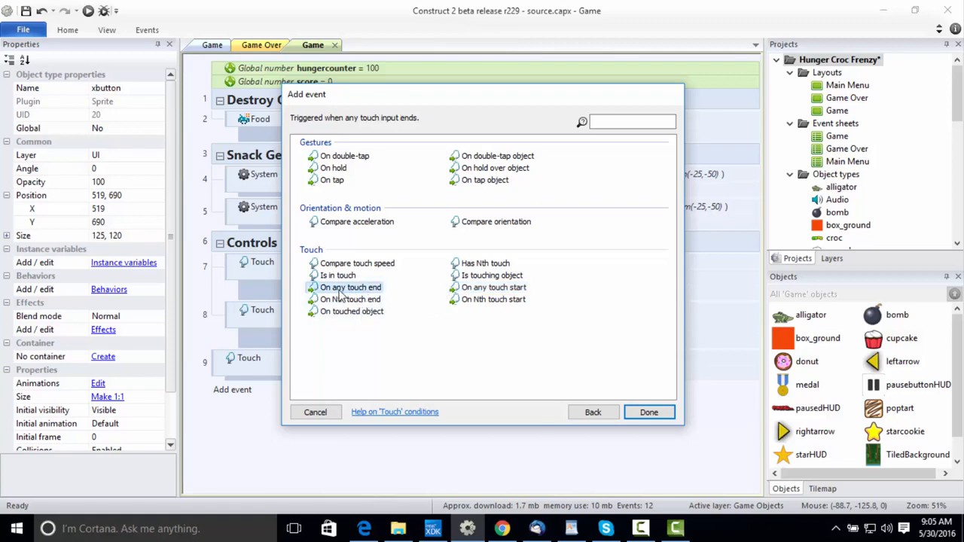
{"action": "double_click", "coordinate": [340, 294]}
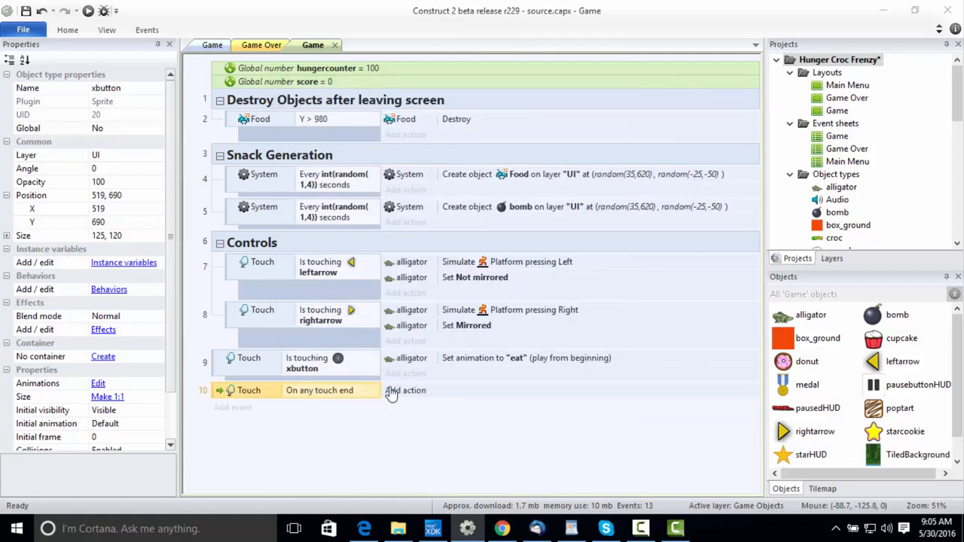
Give the On any touch end event an alligator Set animation action that plays "idle" from the beginning.
{"action": "left_click", "coordinate": [391, 391]}
{"action": "double_click", "coordinate": [375, 160]}
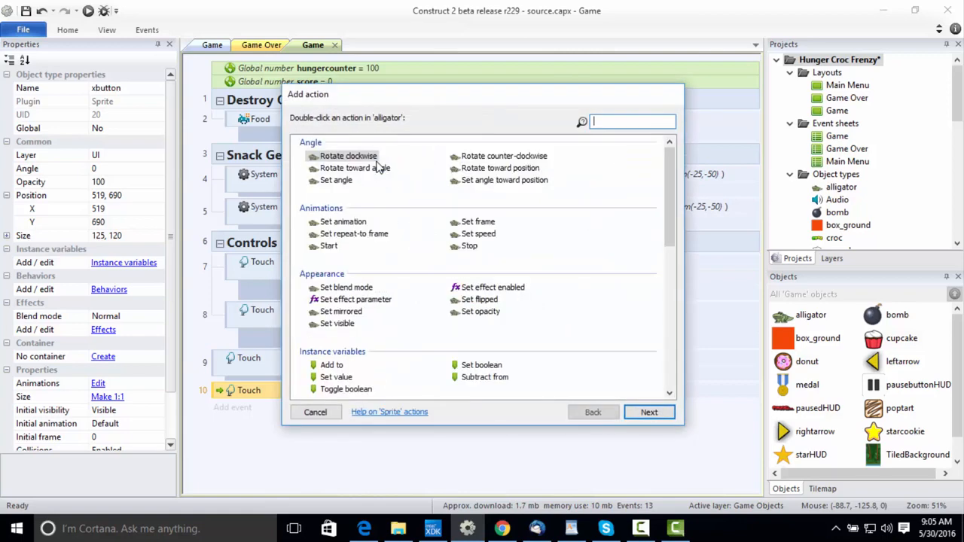
{"action": "type", "text": "se"}
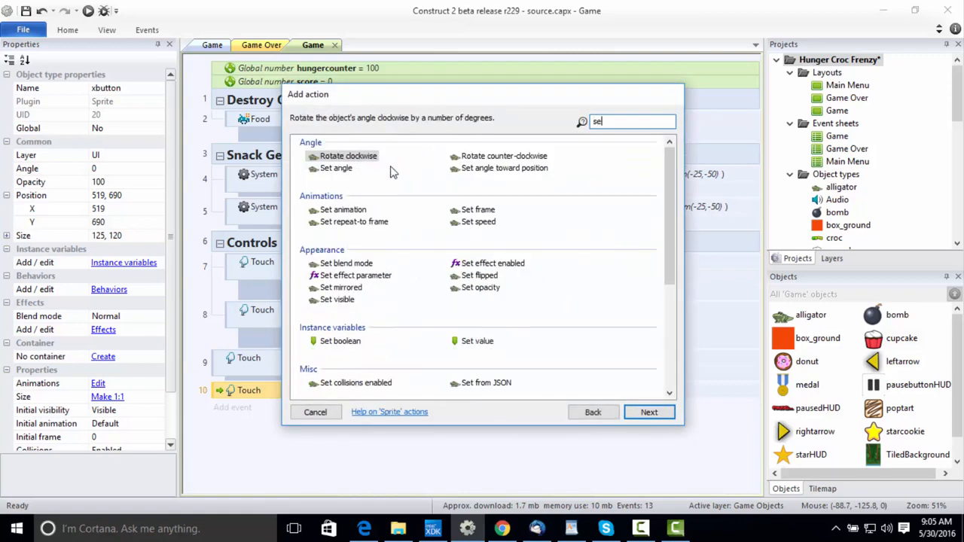
{"action": "type", "text": "t a"}
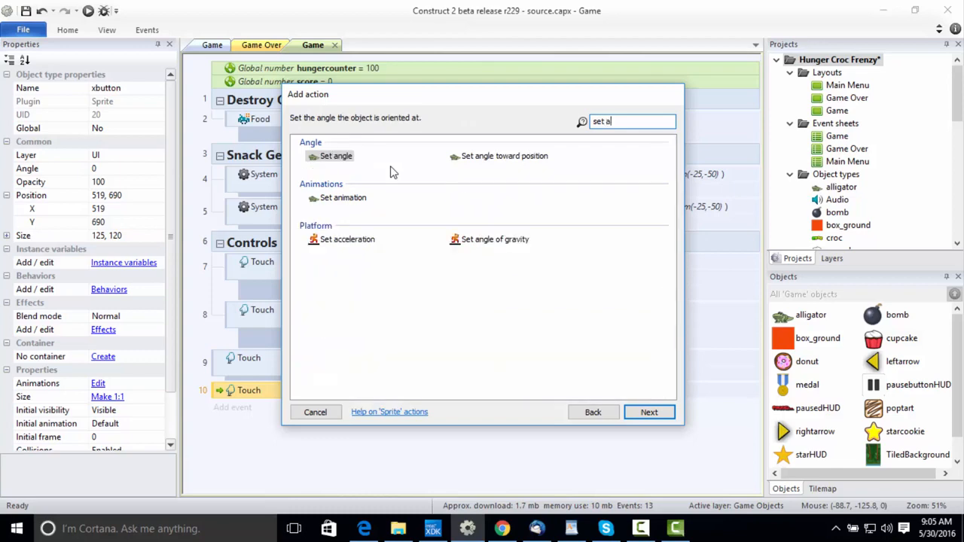
{"action": "double_click", "coordinate": [349, 198]}
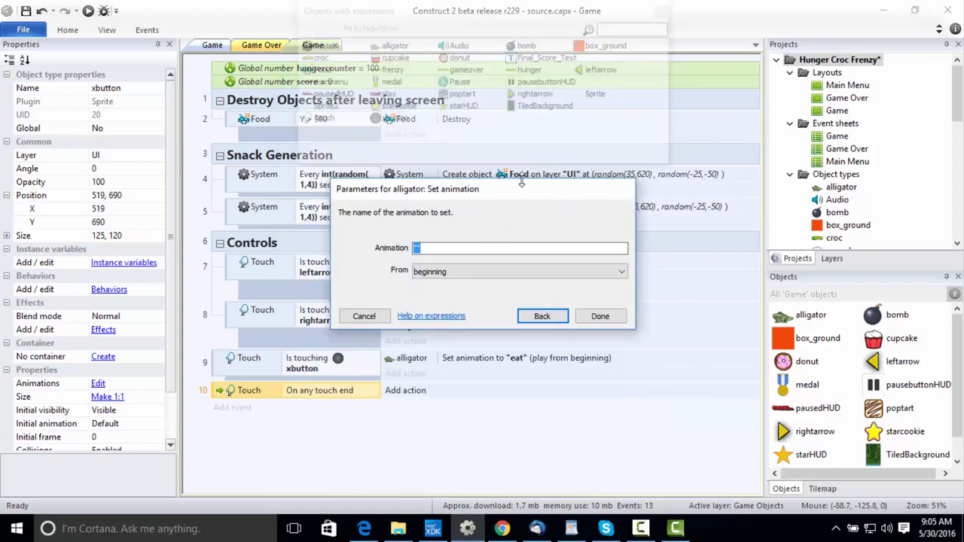
{"action": "type", "text": "\"id"}
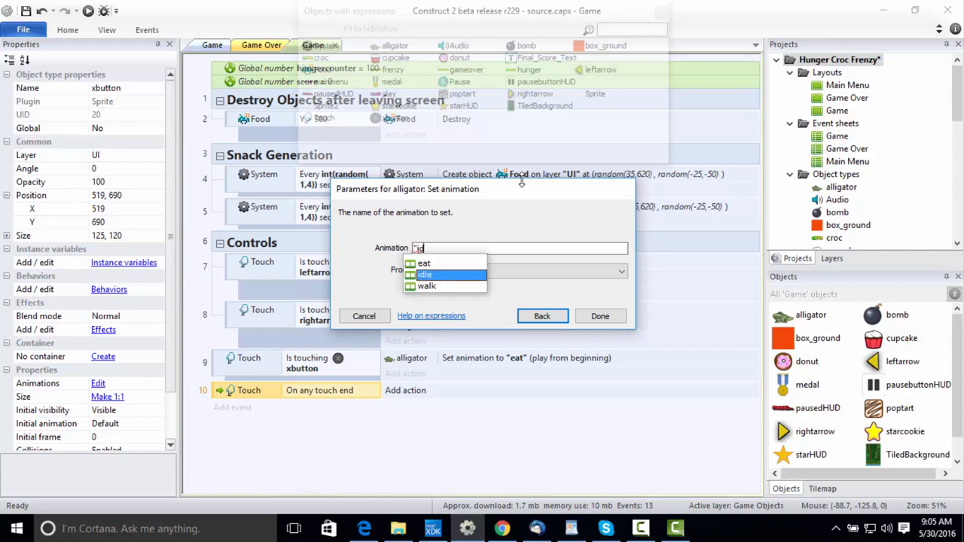
{"action": "type", "text": "le"}
{"action": "key", "text": "Return"}
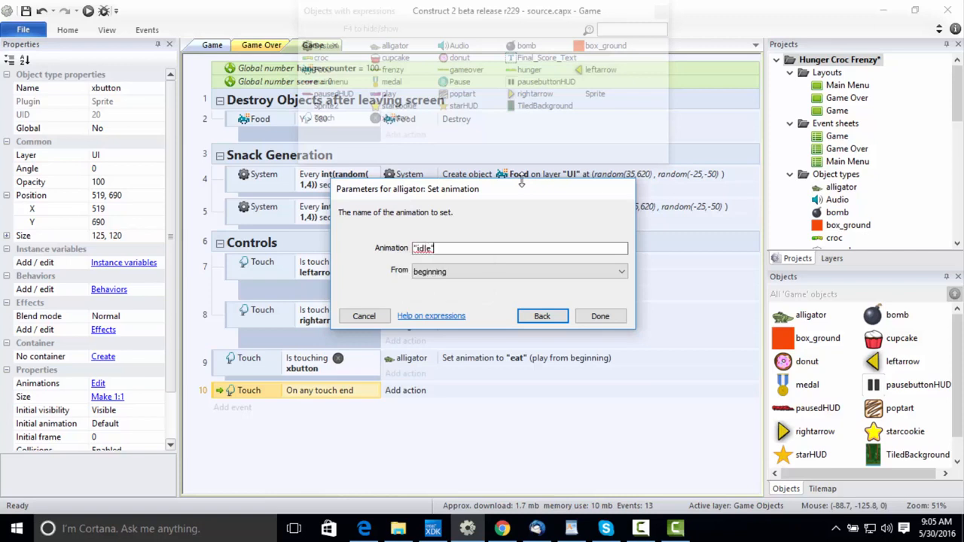
{"action": "type", "text": "\""}
{"action": "left_click", "coordinate": [600, 316]}
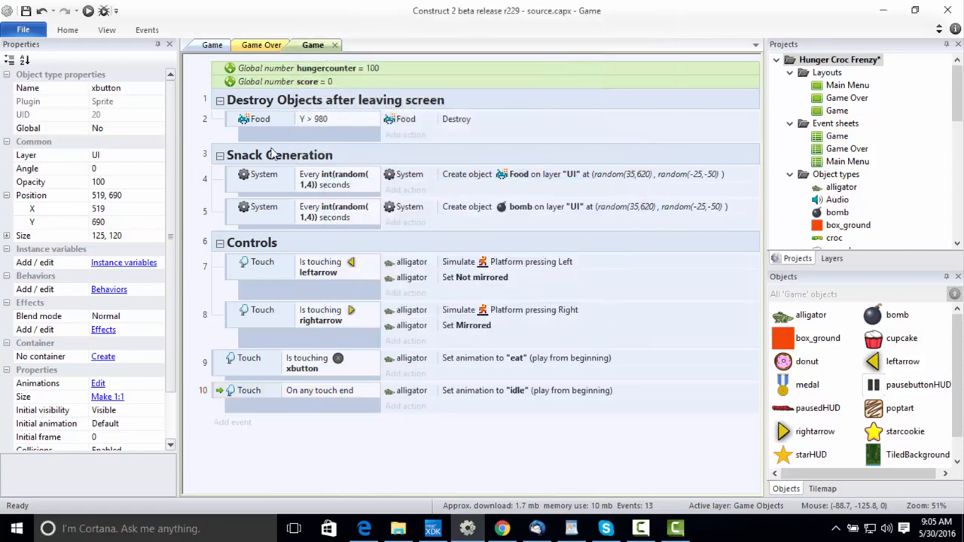
Preview the Game layout, test moving the alligator with the left and right arrows, and close the preview.
{"action": "left_click", "coordinate": [216, 46]}
{"action": "left_click", "coordinate": [240, 88]}
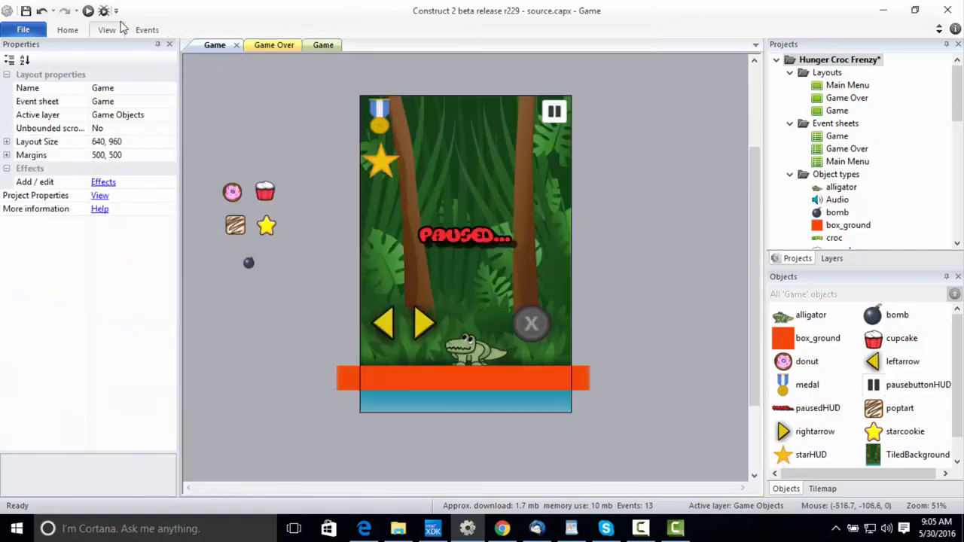
{"action": "left_click", "coordinate": [88, 10]}
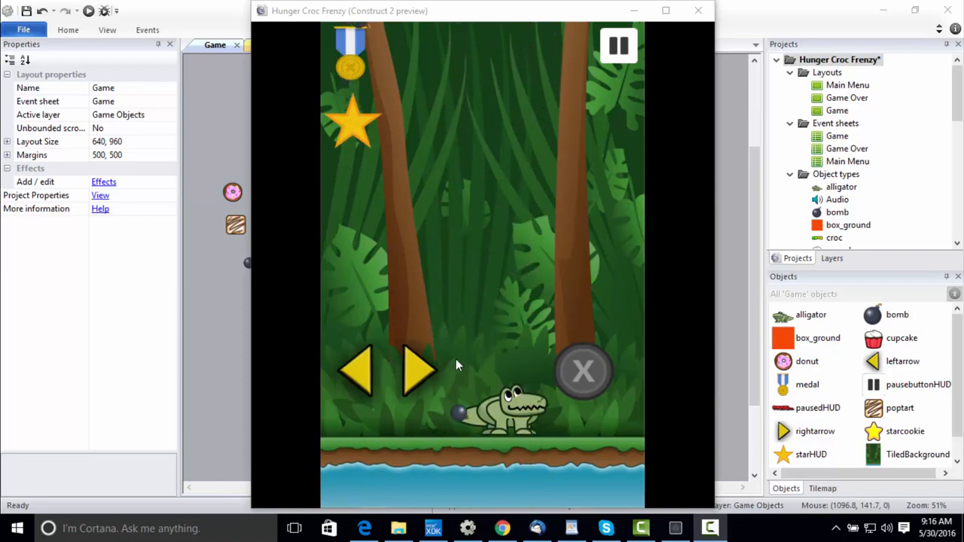
{"action": "left_click", "coordinate": [372, 375]}
{"action": "left_click", "coordinate": [423, 375]}
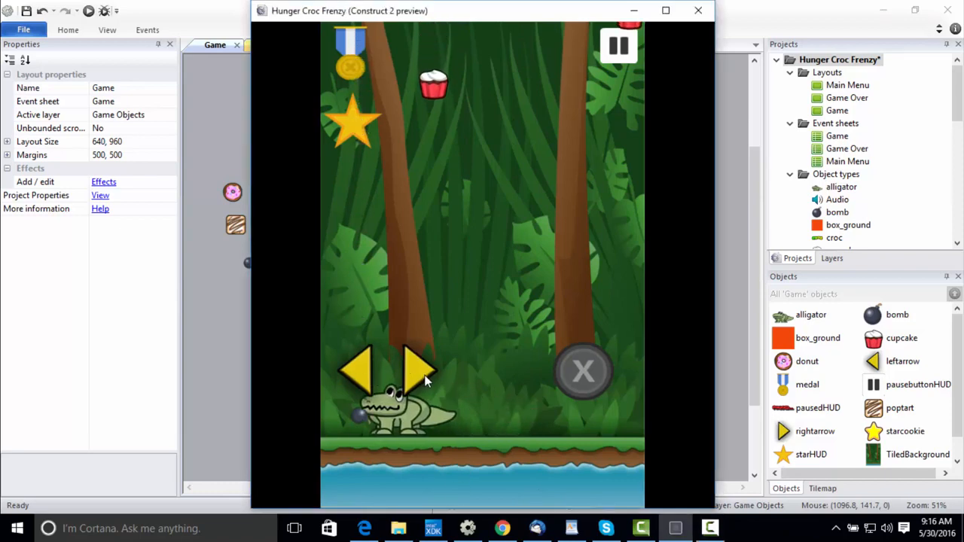
{"action": "left_click", "coordinate": [360, 388]}
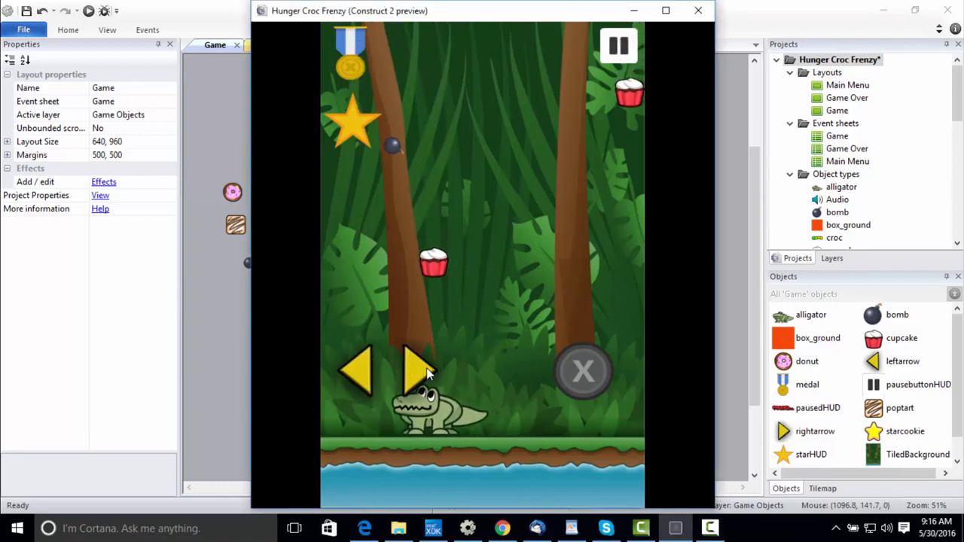
{"action": "left_click", "coordinate": [698, 11]}
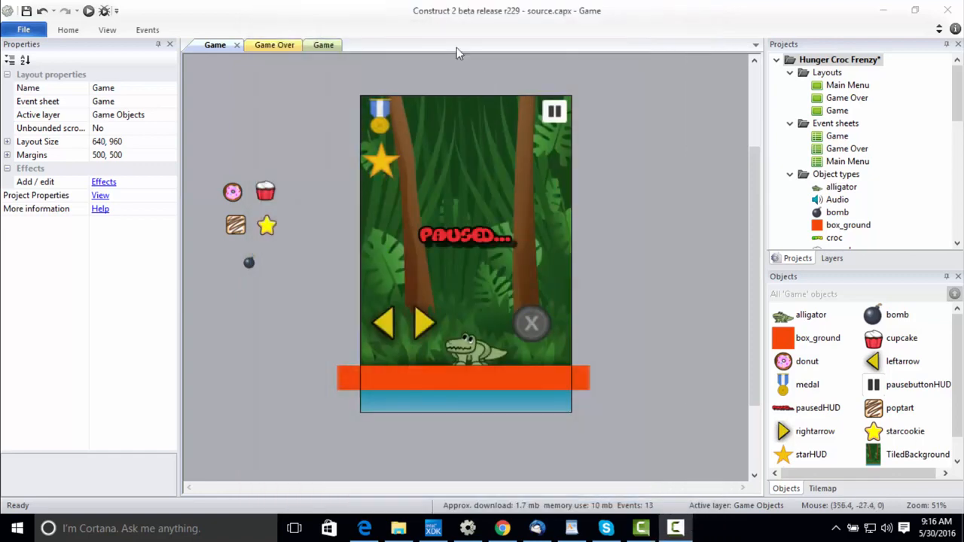
Move the xbutton touch event and the On any touch end event together into the Controls group.
{"action": "left_click", "coordinate": [321, 45]}
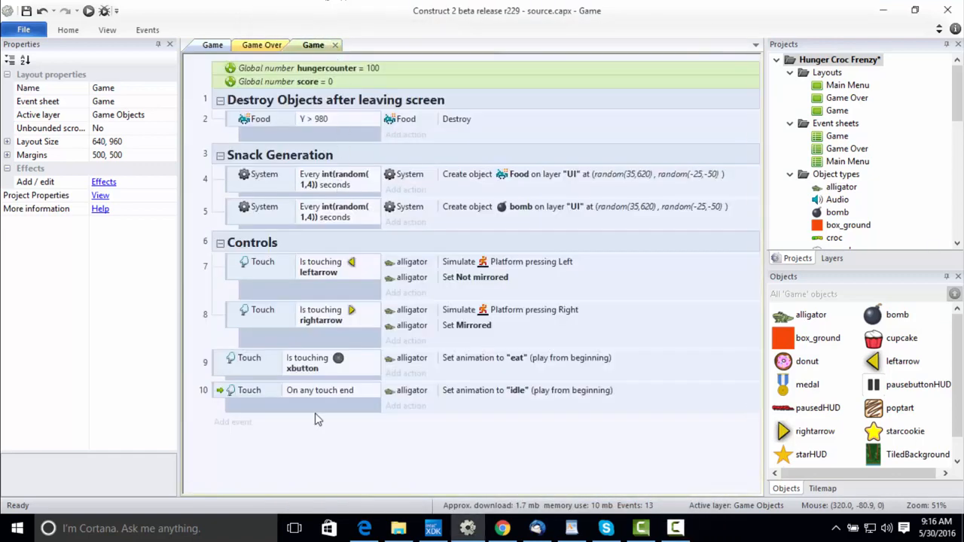
{"action": "right_click", "coordinate": [244, 463]}
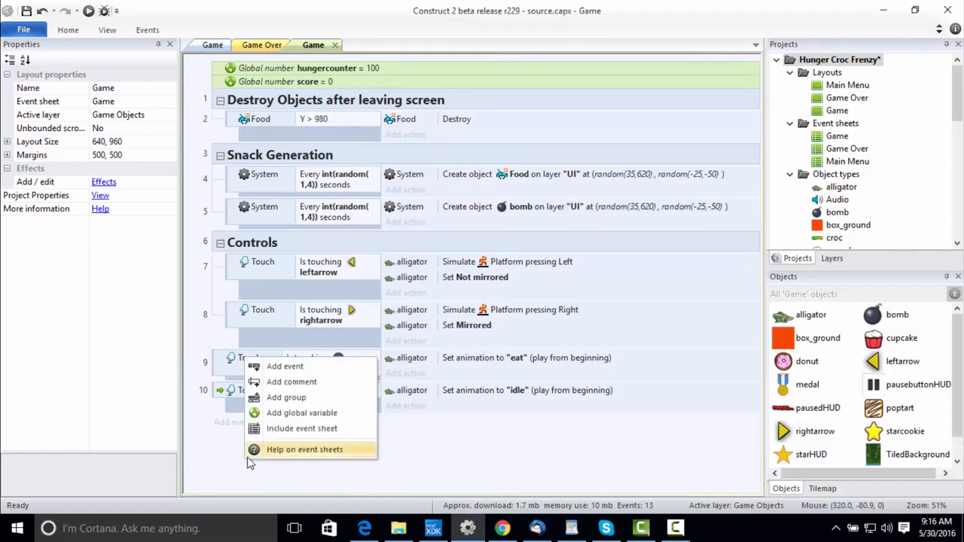
{"action": "left_click", "coordinate": [233, 469]}
{"action": "left_click", "coordinate": [224, 370]}
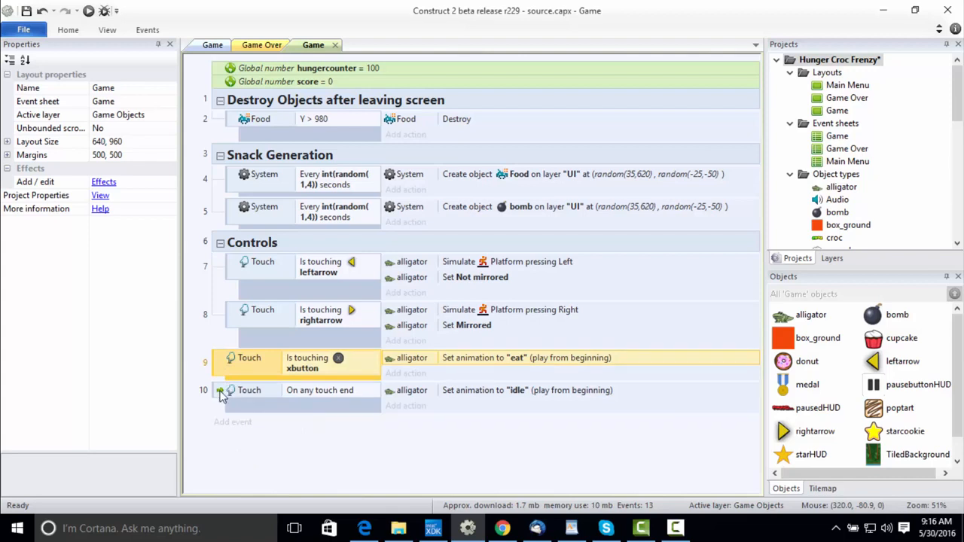
{"action": "left_click", "coordinate": [218, 398]}
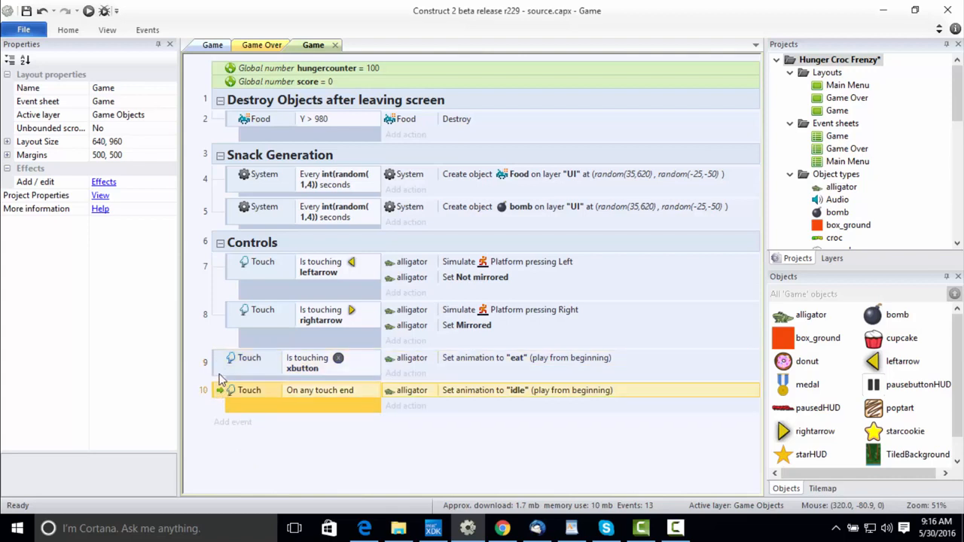
{"action": "left_click", "coordinate": [222, 363], "text": "ctrl"}
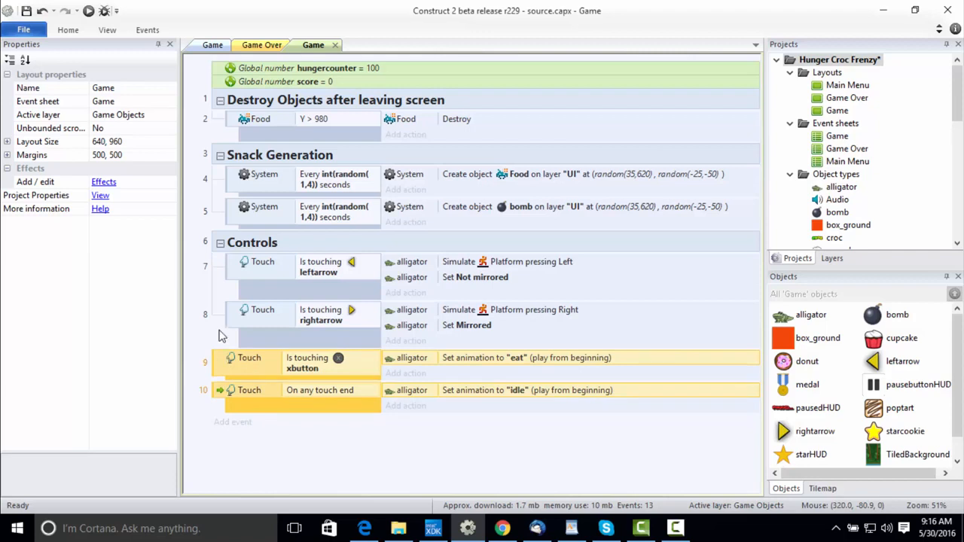
{"action": "left_click_drag", "start_coordinate": [224, 360], "coordinate": [226, 256]}
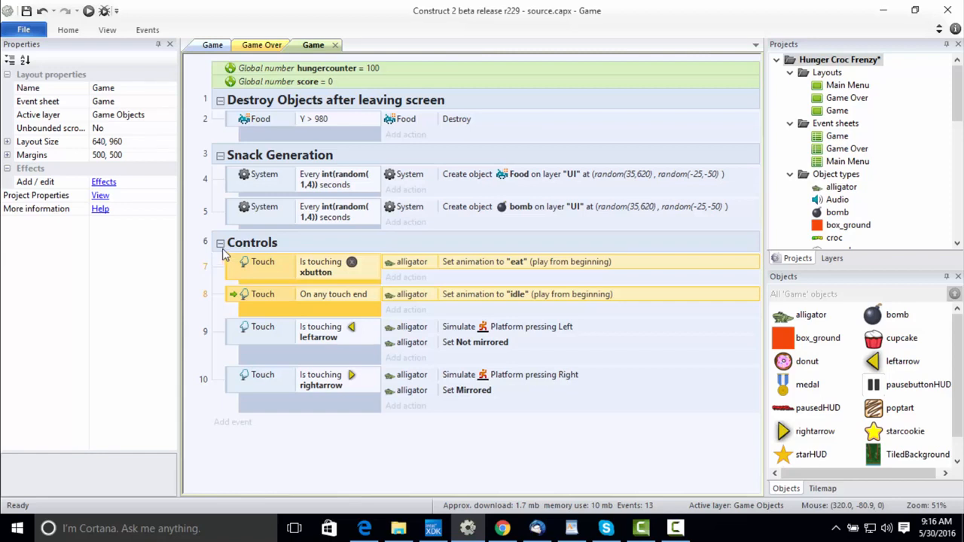
Collapse the Controls, Snack Generation and Destroy Objects after leaving screen groups in the Game event sheet.
{"action": "left_click", "coordinate": [220, 244]}
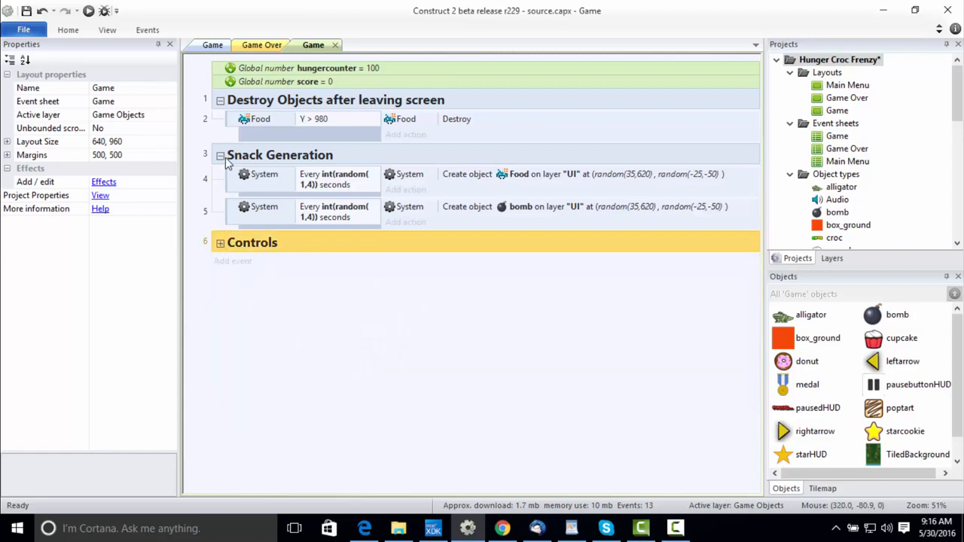
{"action": "left_click", "coordinate": [220, 157]}
{"action": "left_click", "coordinate": [220, 100]}
Add a new event group named Collisions below the Controls group.
{"action": "right_click", "coordinate": [256, 258]}
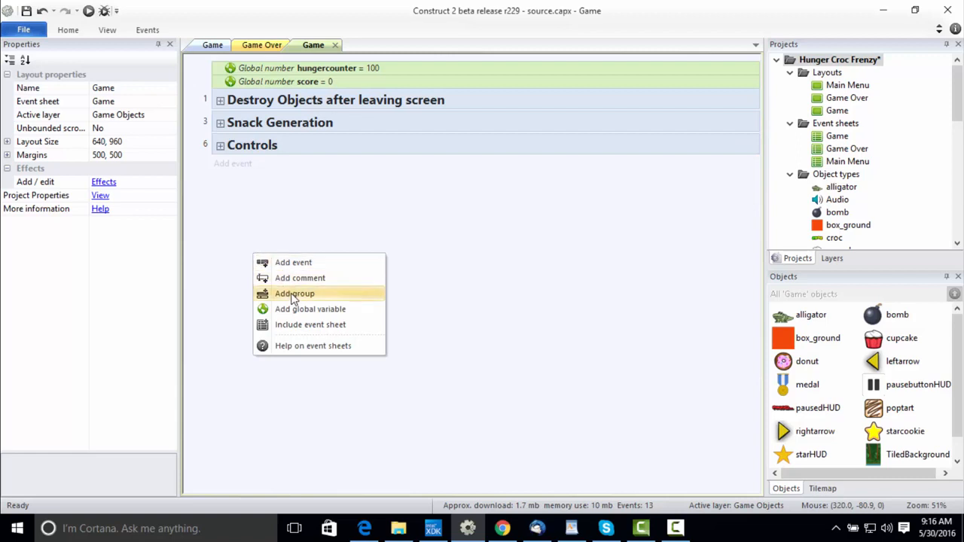
{"action": "left_click", "coordinate": [294, 294]}
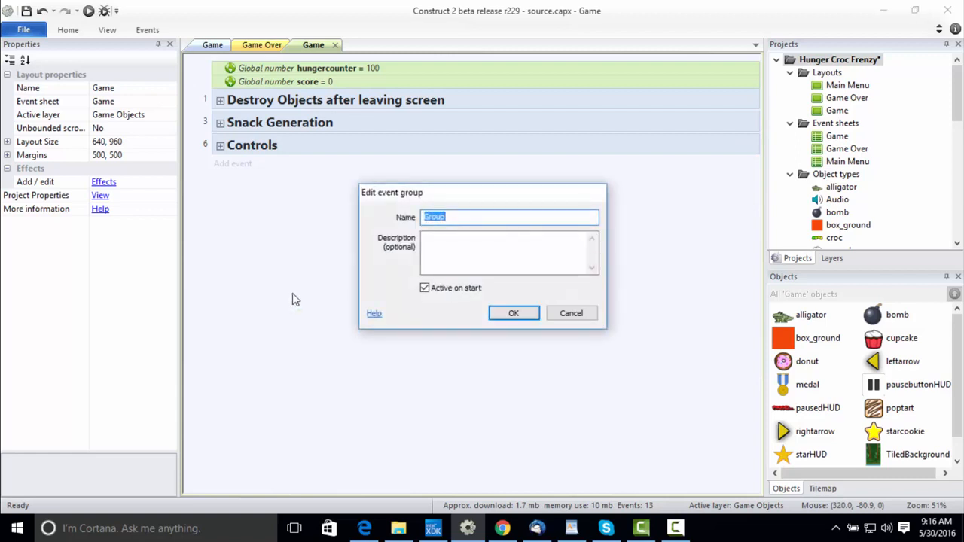
{"action": "type", "text": "Collisions"}
{"action": "key", "text": "Return"}
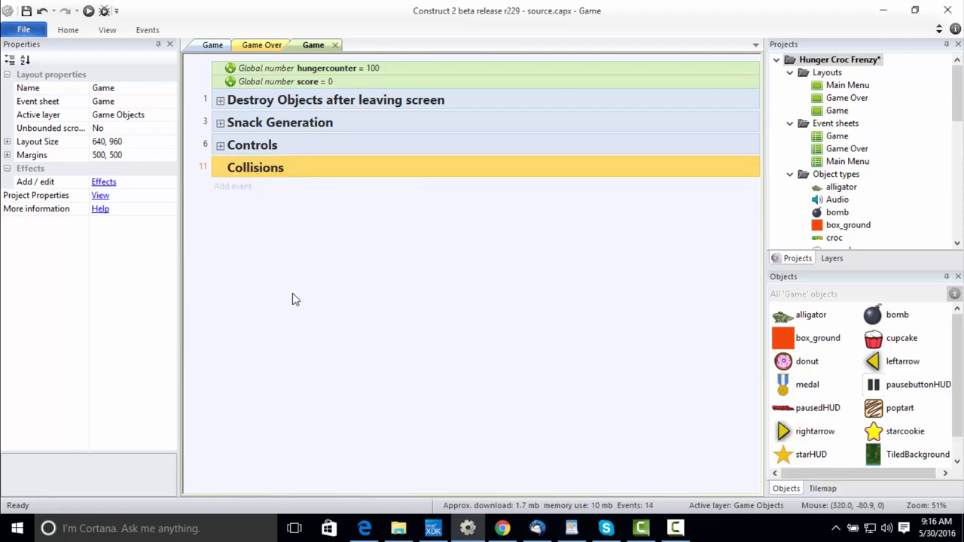
Add an event below the Collisions group triggered when the Food family collides with the alligator.
{"action": "left_click", "coordinate": [239, 186]}
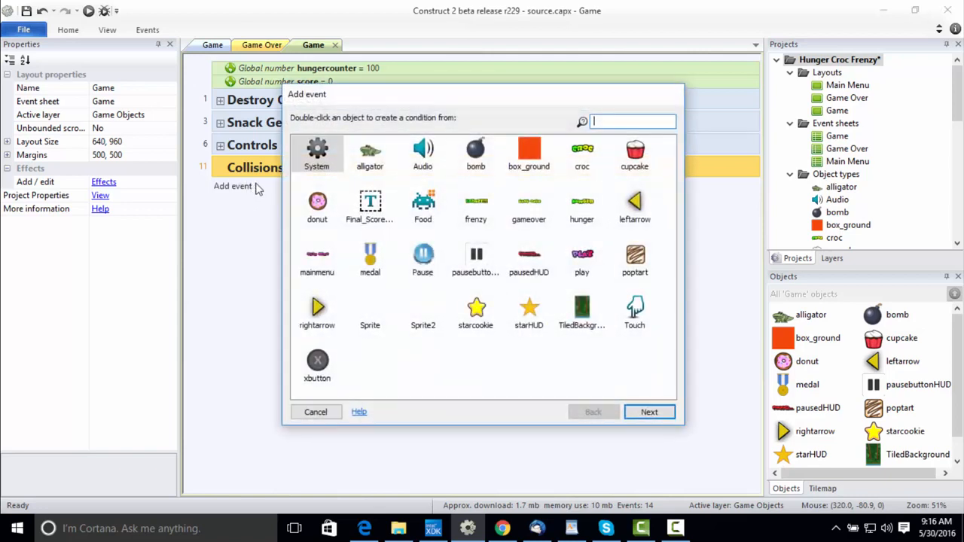
{"action": "left_click", "coordinate": [431, 213]}
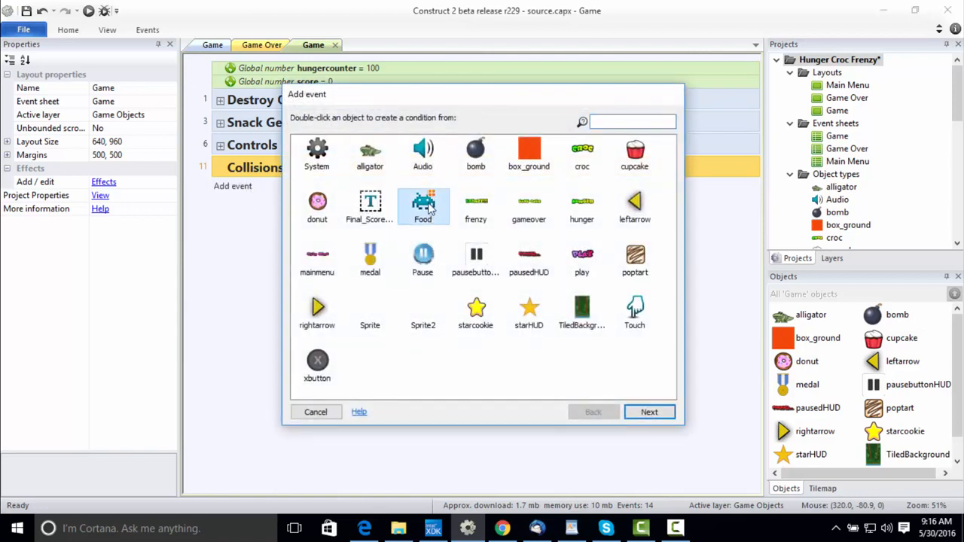
{"action": "double_click", "coordinate": [429, 206]}
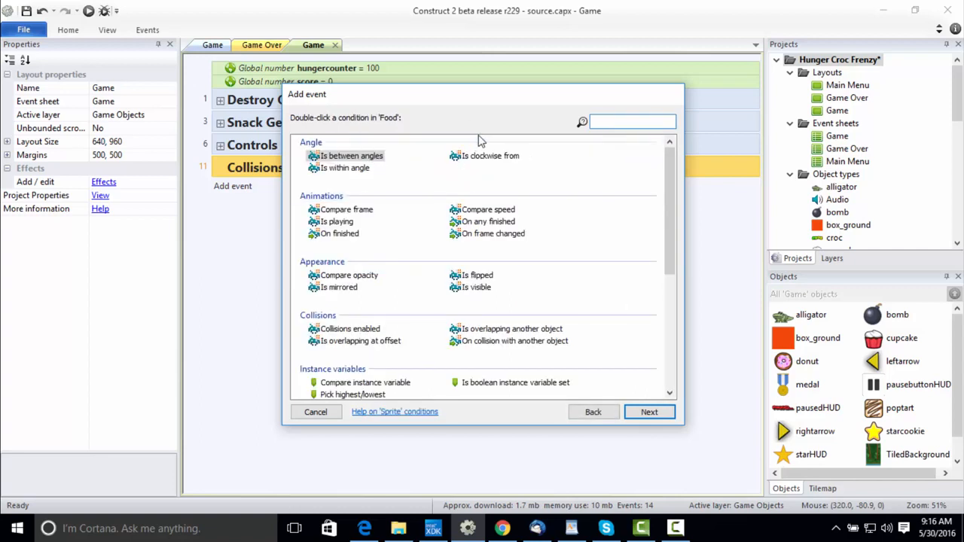
{"action": "type", "text": "on col"}
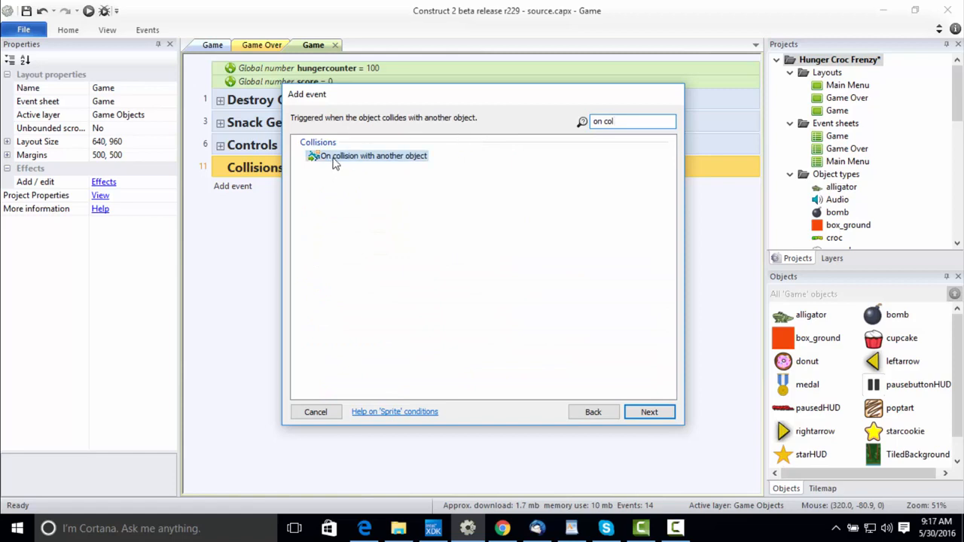
{"action": "double_click", "coordinate": [418, 156]}
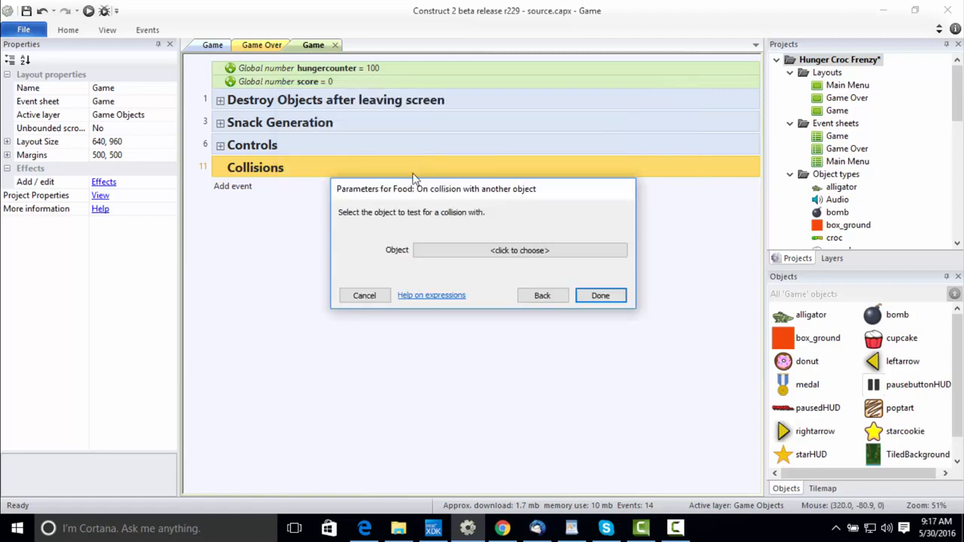
{"action": "left_click", "coordinate": [456, 252]}
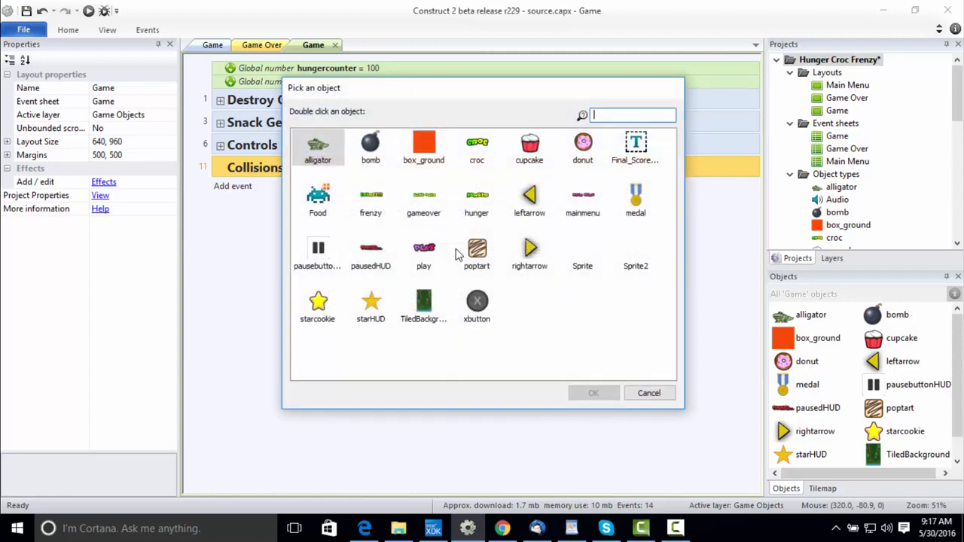
{"action": "double_click", "coordinate": [329, 157]}
{"action": "left_click", "coordinate": [600, 310]}
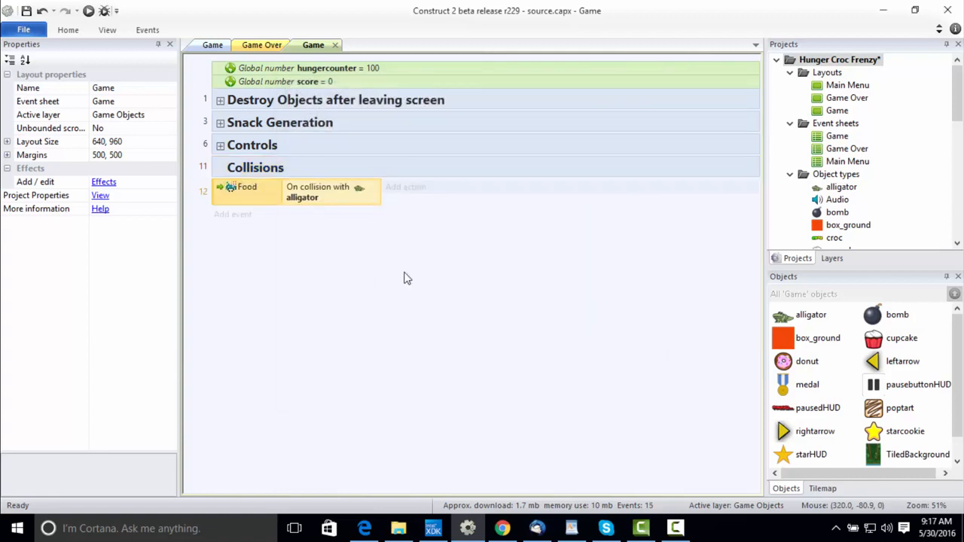
Add a second condition to the Food collision event requiring the alligator's "eat" animation to be playing.
{"action": "right_click", "coordinate": [218, 192]}
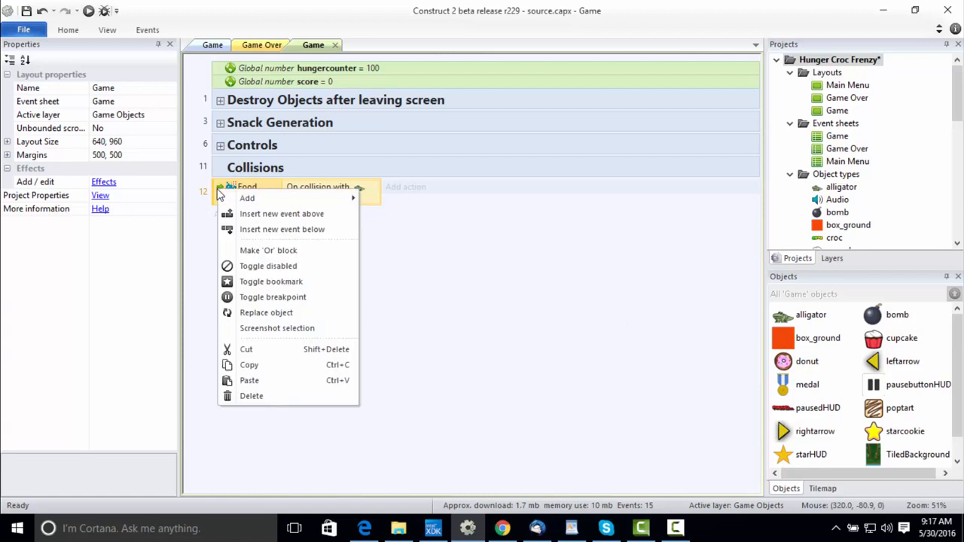
{"action": "mouse_move", "coordinate": [247, 202]}
{"action": "left_click", "coordinate": [375, 200]}
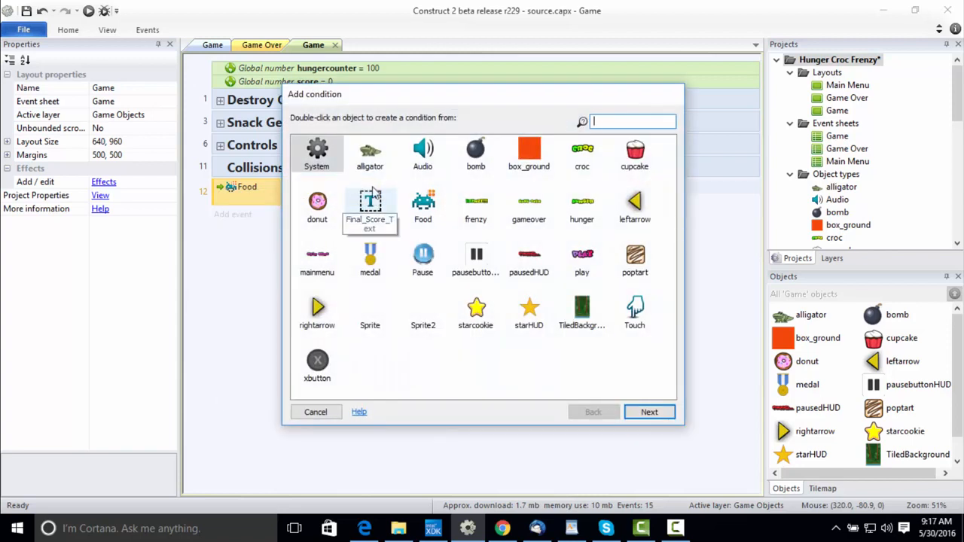
{"action": "double_click", "coordinate": [369, 156]}
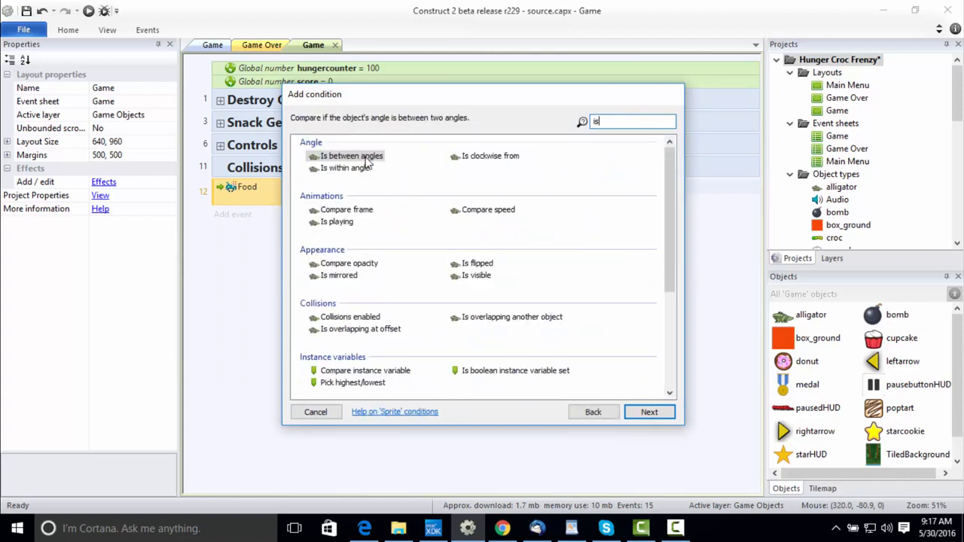
{"action": "type", "text": "is an"}
{"action": "key", "text": "BackSpace"}
{"action": "key", "text": "BackSpace"}
{"action": "key", "text": "BackSpace"}
{"action": "key", "text": "BackSpace"}
{"action": "key", "text": "BackSpace"}
{"action": "type", "text": "anima"}
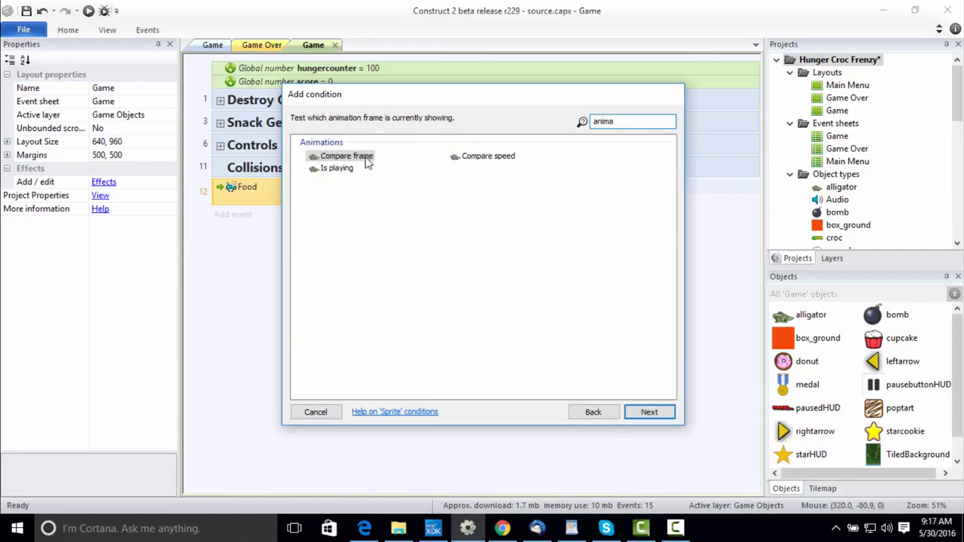
{"action": "left_click", "coordinate": [327, 170]}
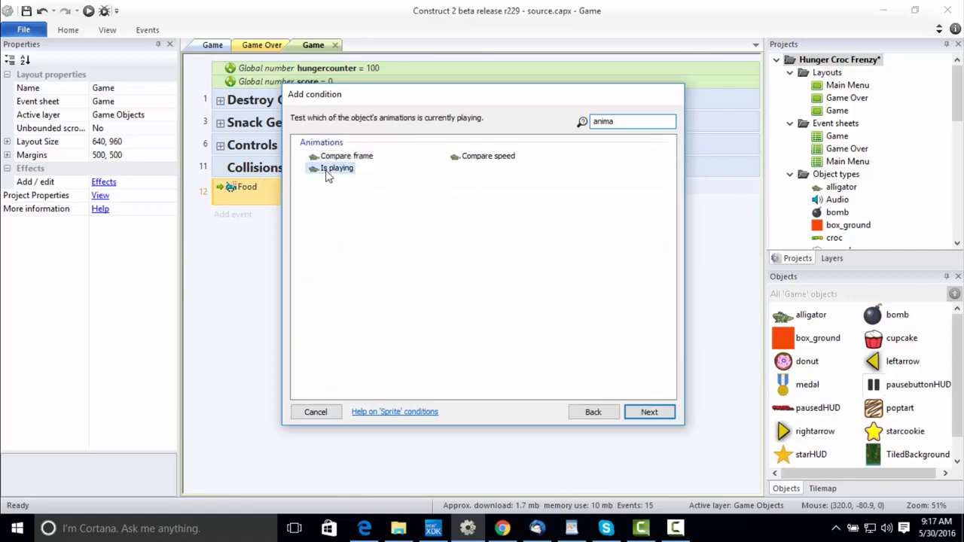
{"action": "double_click", "coordinate": [327, 170]}
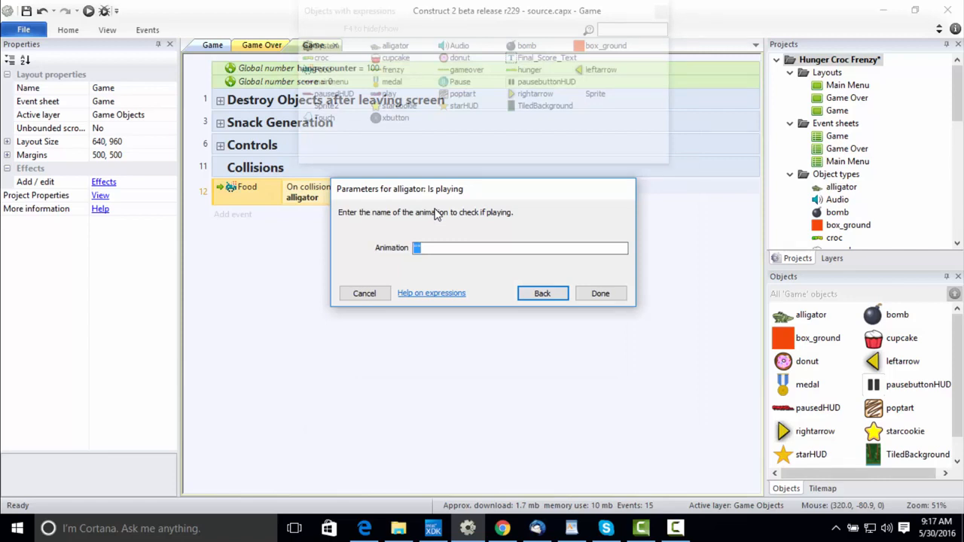
{"action": "type", "text": "\"ea"}
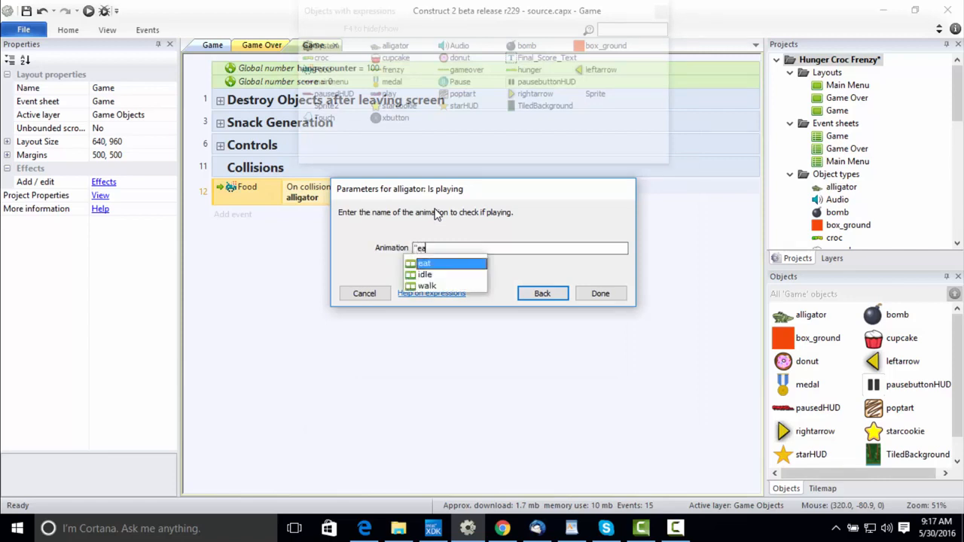
{"action": "type", "text": "t"}
{"action": "left_click", "coordinate": [455, 265]}
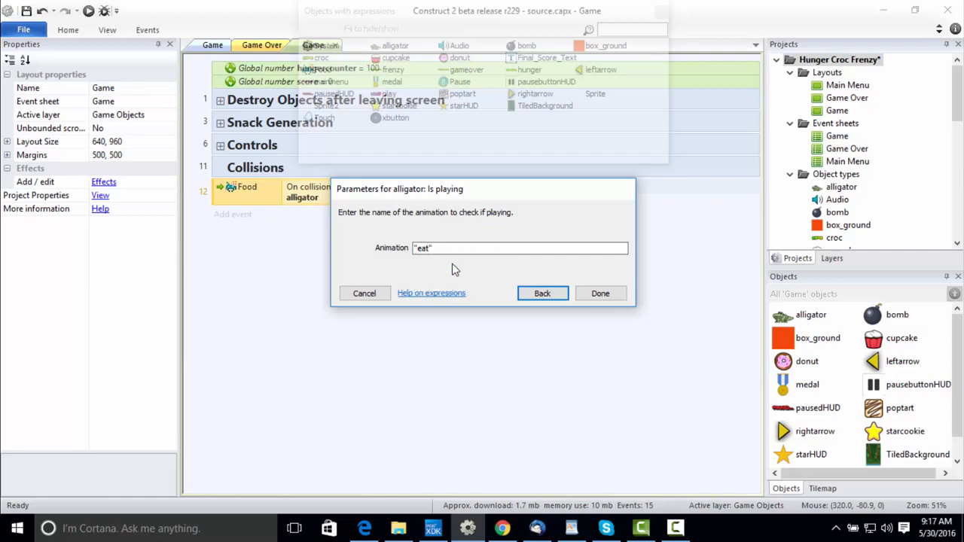
{"action": "left_click", "coordinate": [612, 299]}
Add an action to the Food collision event that destroys the Food object.
{"action": "left_click", "coordinate": [218, 186]}
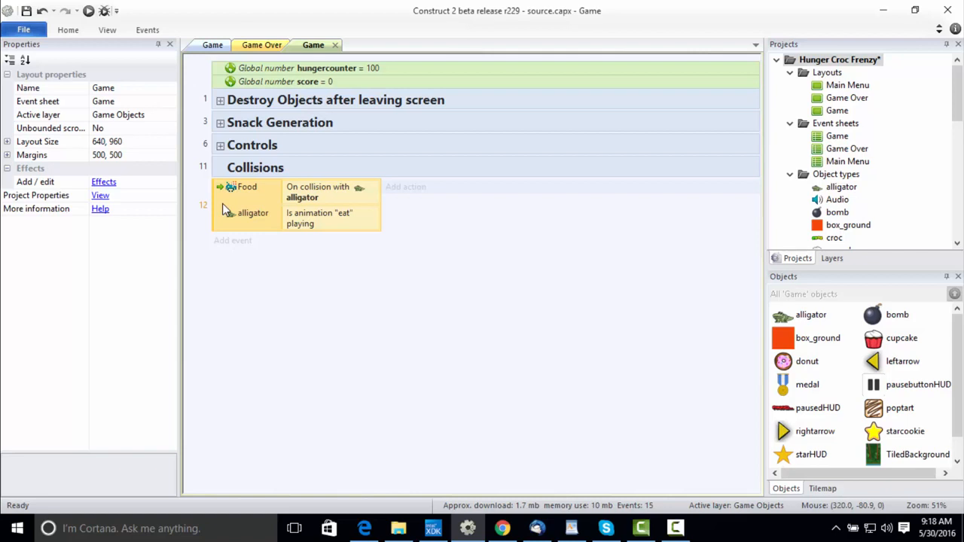
{"action": "left_click", "coordinate": [406, 188]}
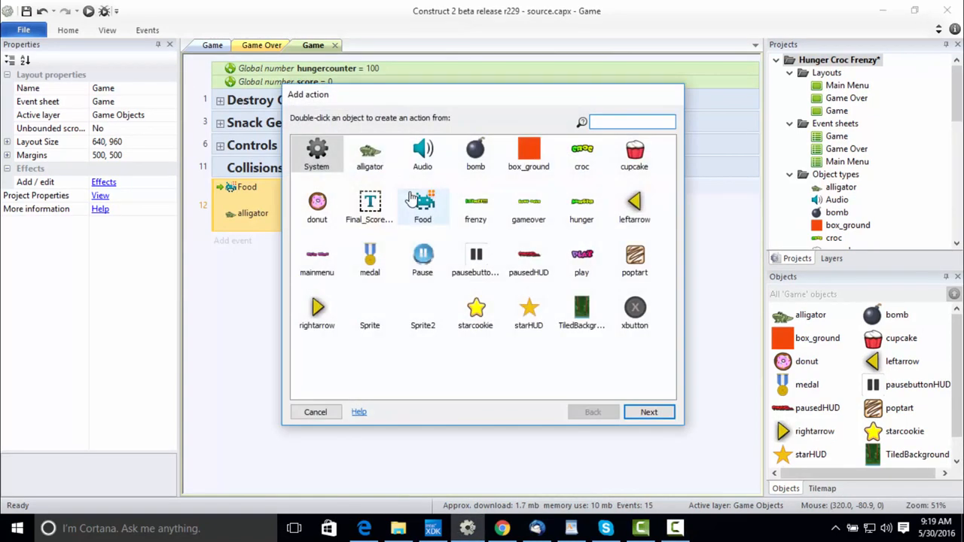
{"action": "double_click", "coordinate": [423, 208]}
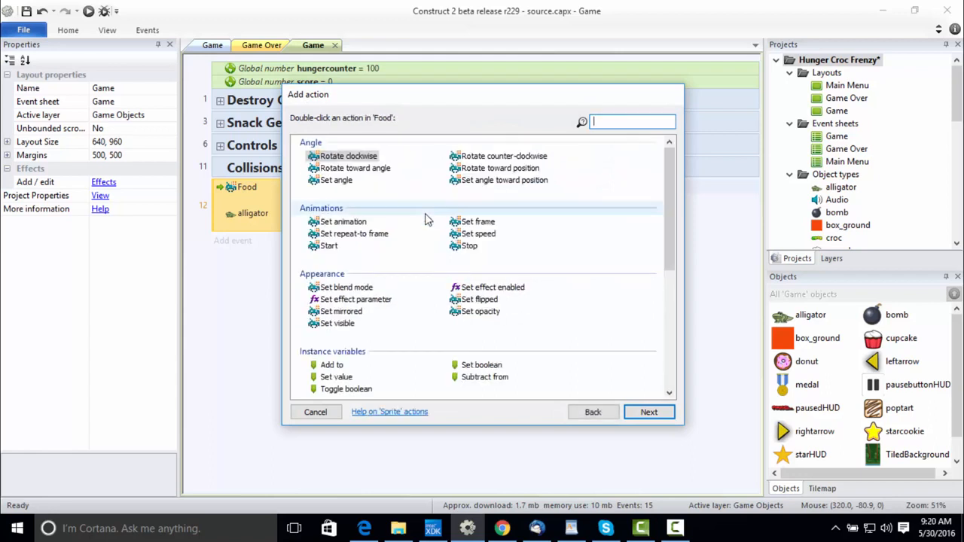
{"action": "type", "text": "des"}
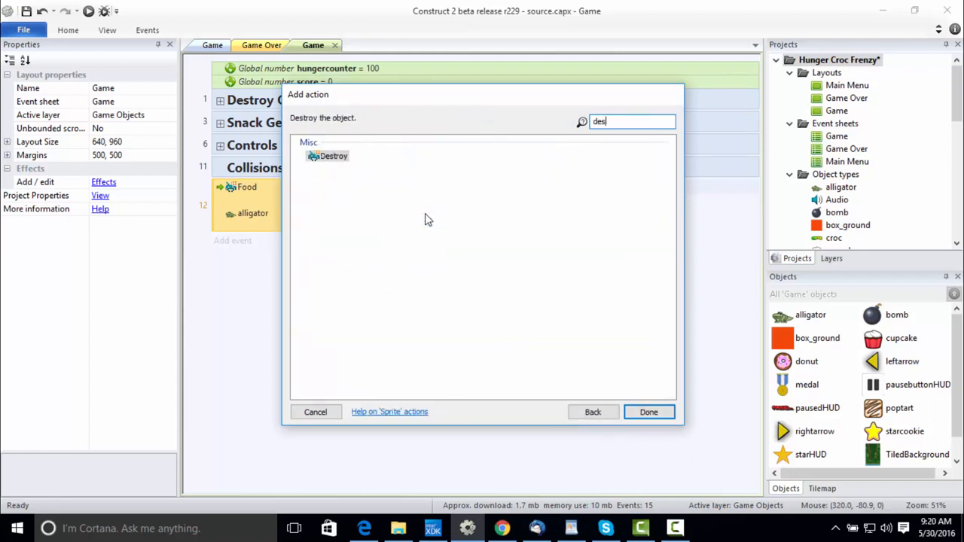
{"action": "double_click", "coordinate": [335, 156]}
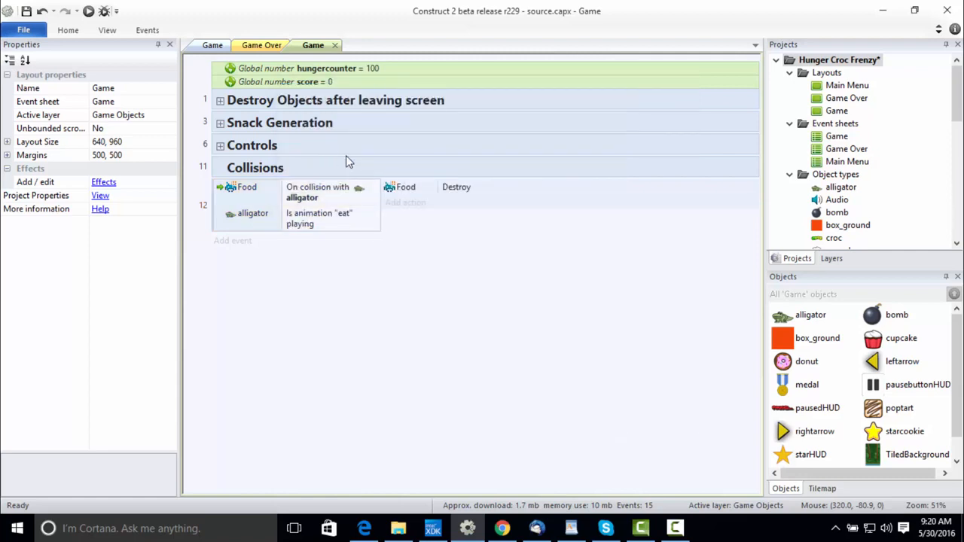
Add a System action to the Food collision event that adds 1 to the hungercounter variable.
{"action": "left_click", "coordinate": [399, 204]}
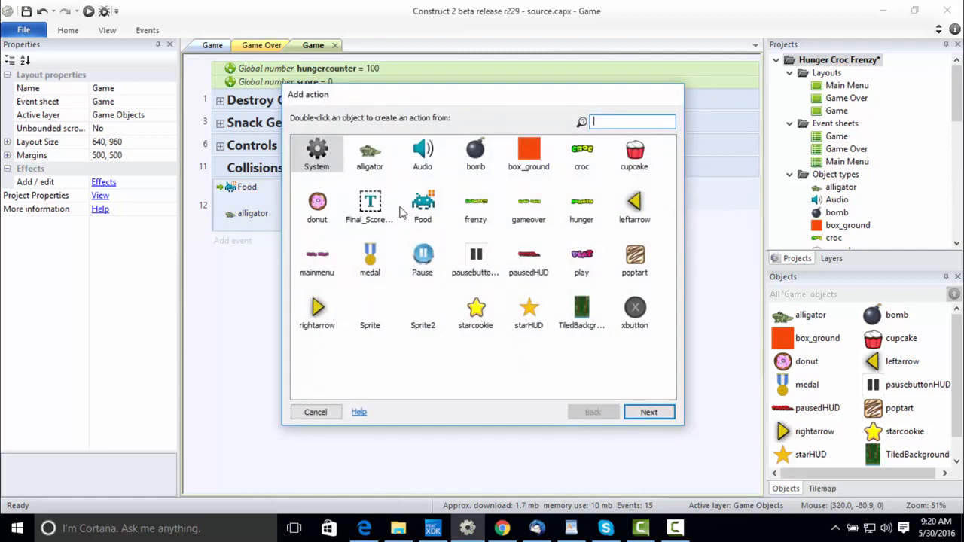
{"action": "double_click", "coordinate": [324, 156]}
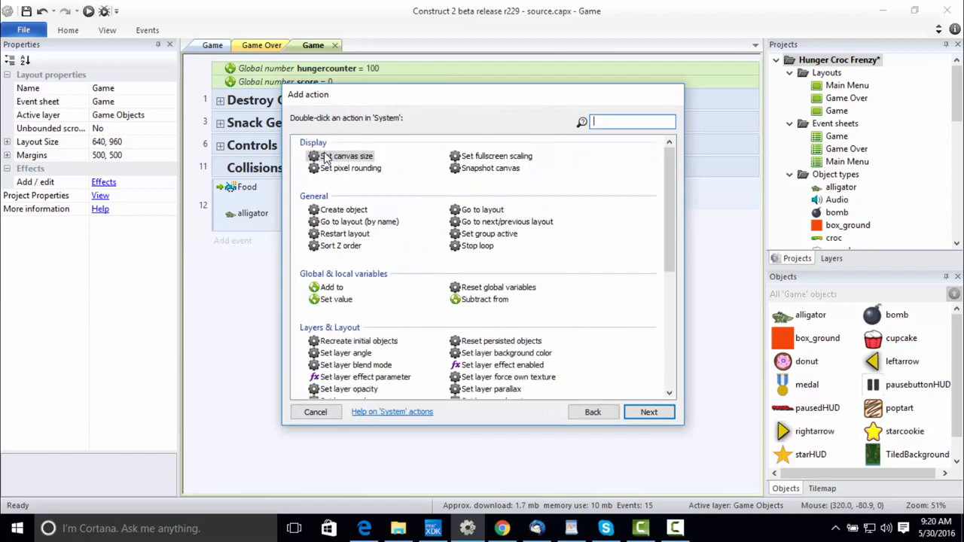
{"action": "double_click", "coordinate": [339, 291]}
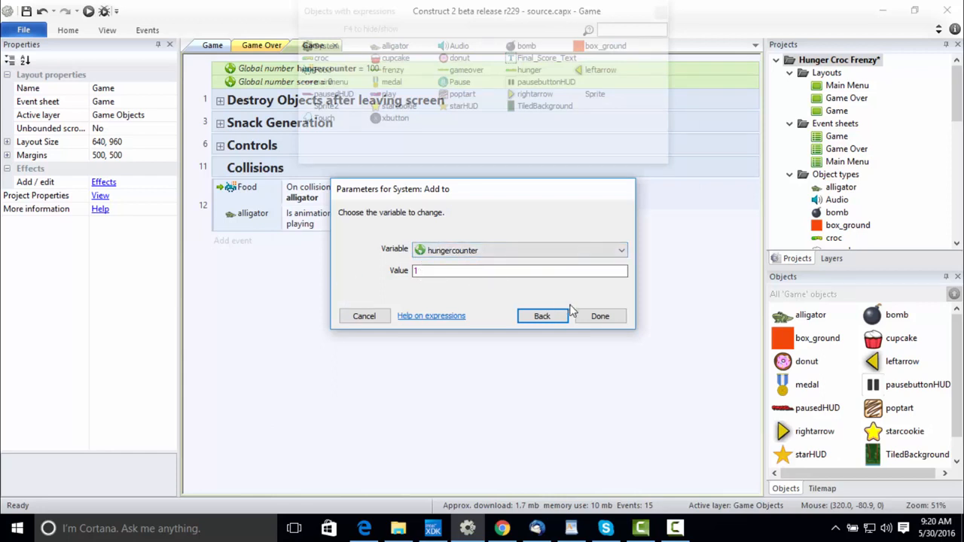
{"action": "left_click", "coordinate": [591, 318]}
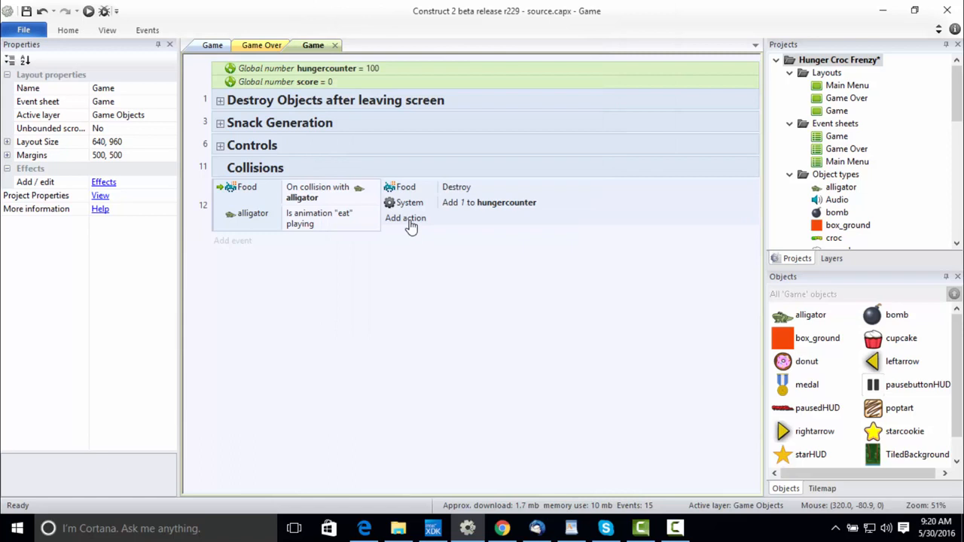
Add a System action to the Food collision event that adds 1 to the score variable.
{"action": "left_click", "coordinate": [411, 225]}
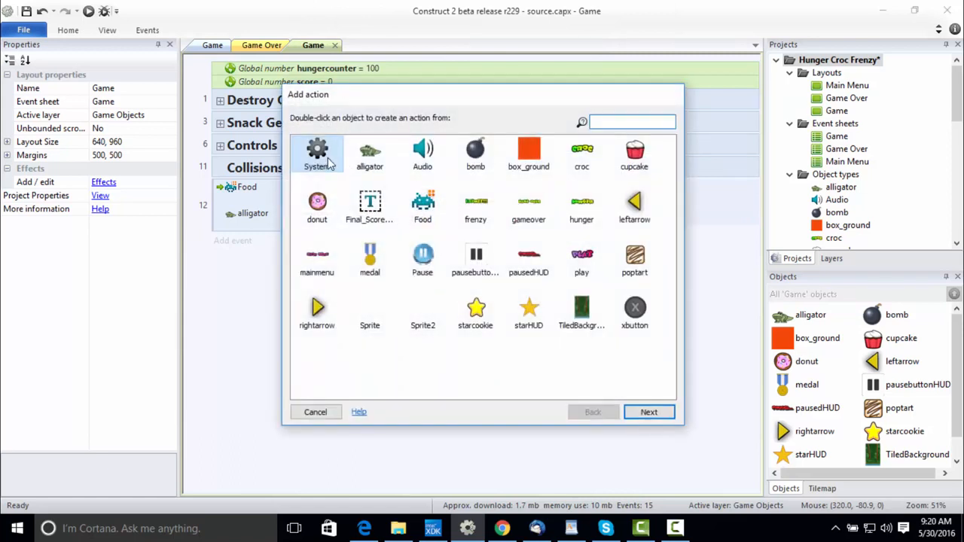
{"action": "double_click", "coordinate": [325, 158]}
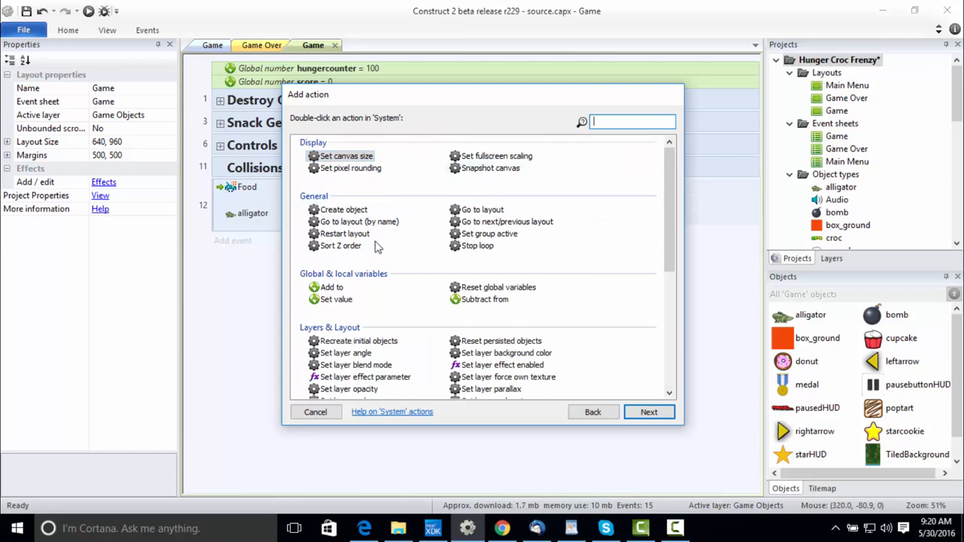
{"action": "left_click", "coordinate": [337, 289]}
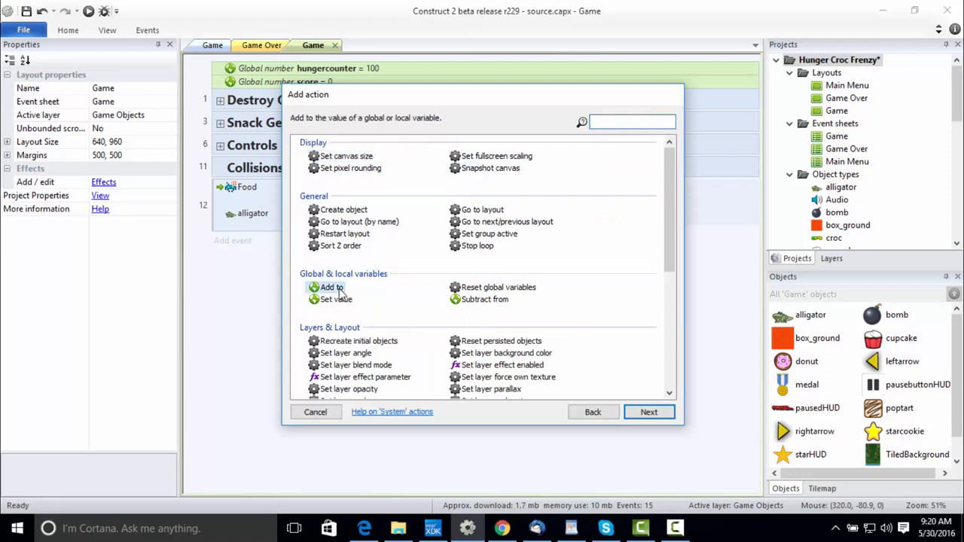
{"action": "double_click", "coordinate": [335, 288]}
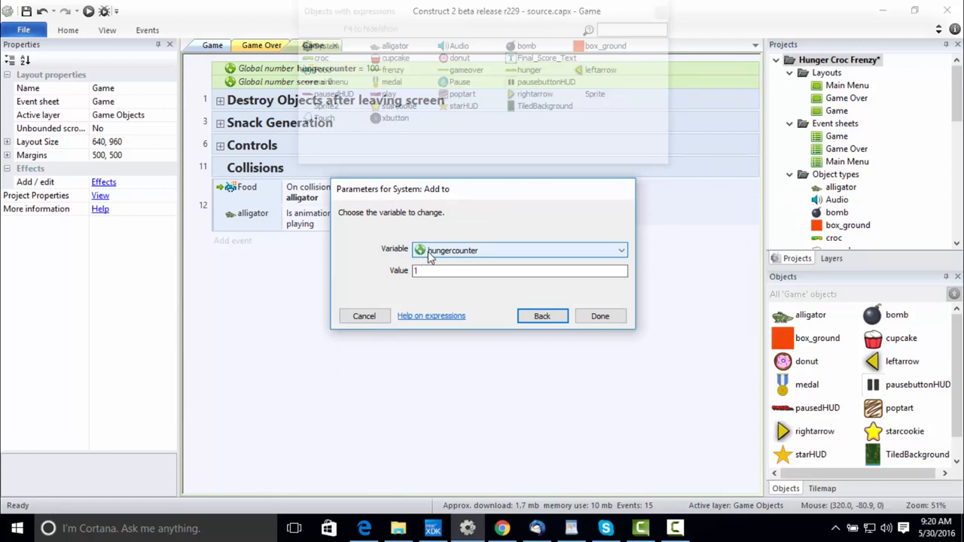
{"action": "left_click", "coordinate": [430, 256]}
{"action": "left_click", "coordinate": [430, 272]}
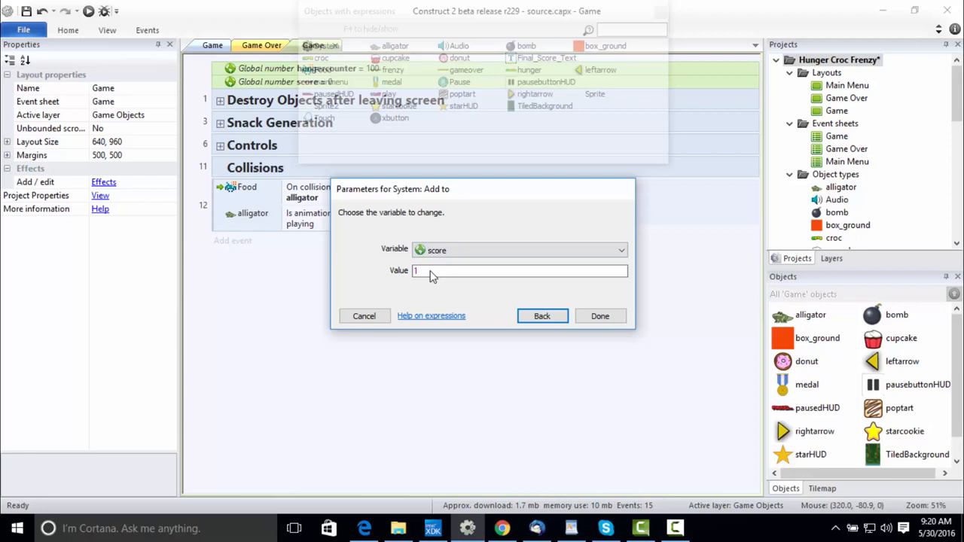
{"action": "left_click", "coordinate": [595, 316]}
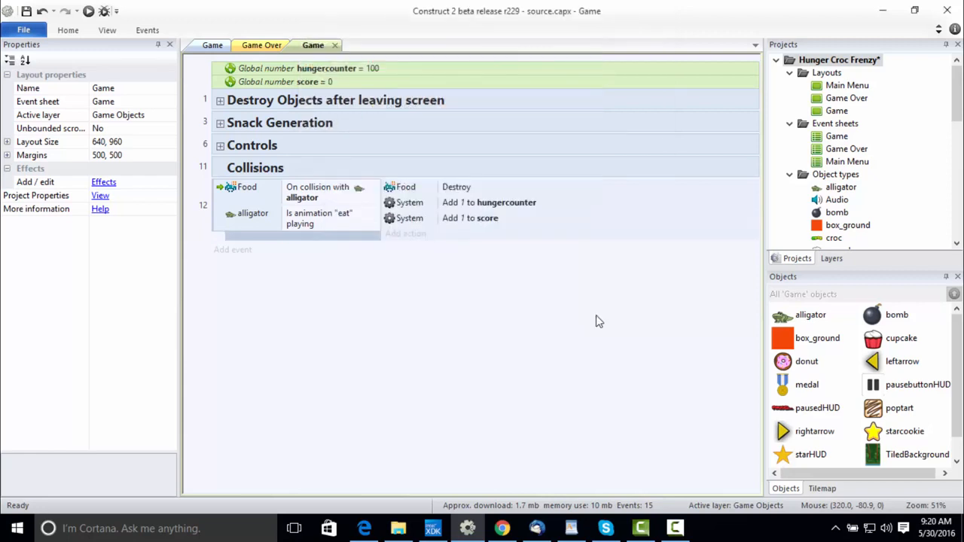
Add an Audio action to the Food collision event that plays the coin sound, not looping, at volume 0.
{"action": "left_click", "coordinate": [399, 235]}
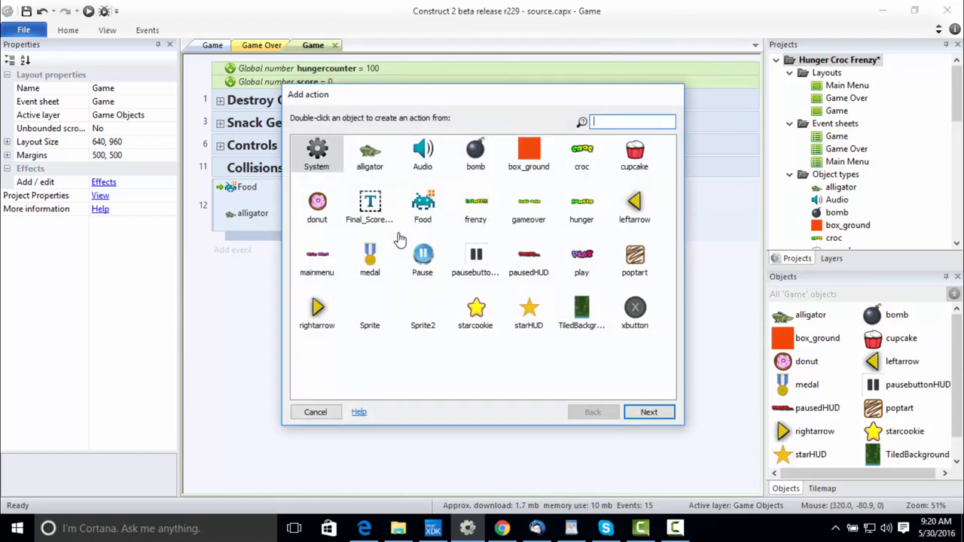
{"action": "double_click", "coordinate": [433, 153]}
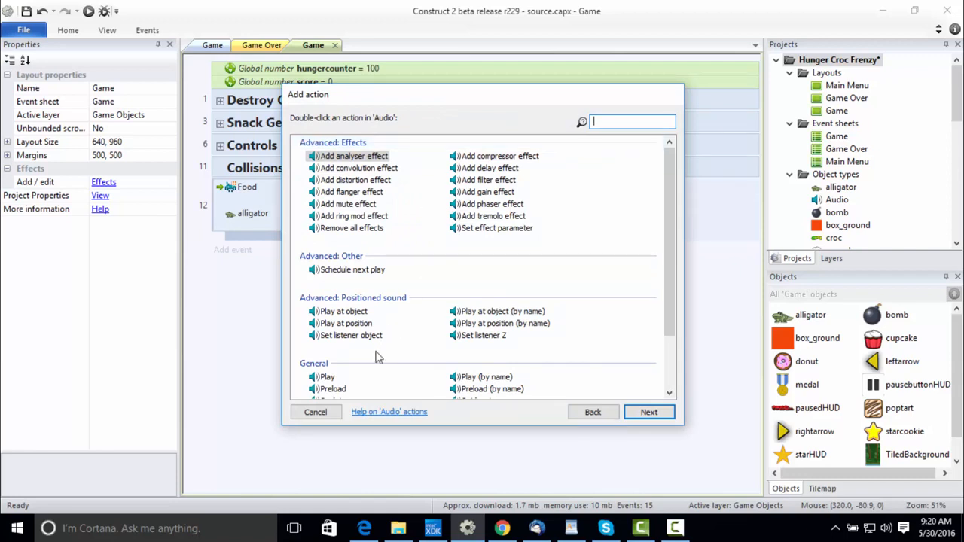
{"action": "left_click", "coordinate": [329, 377]}
{"action": "double_click", "coordinate": [329, 378]}
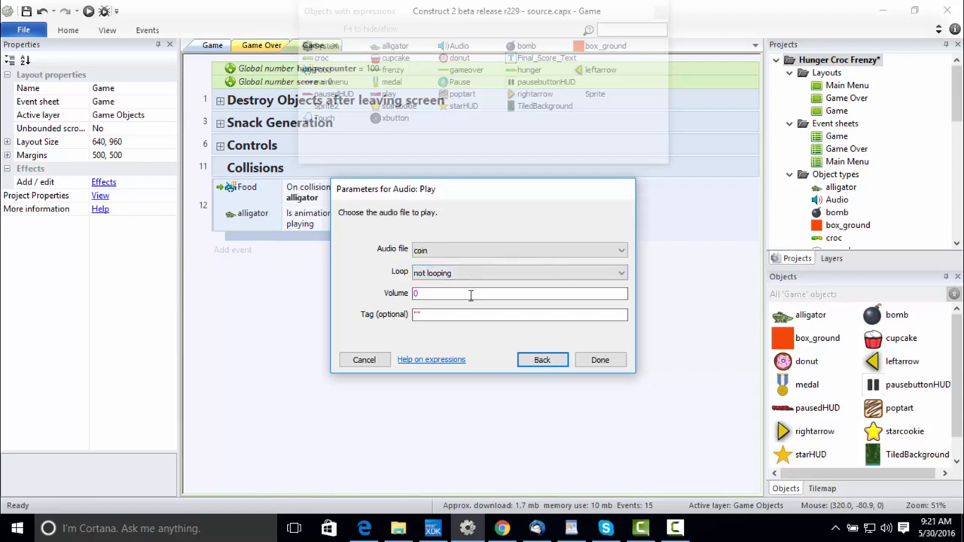
{"action": "left_click", "coordinate": [605, 363]}
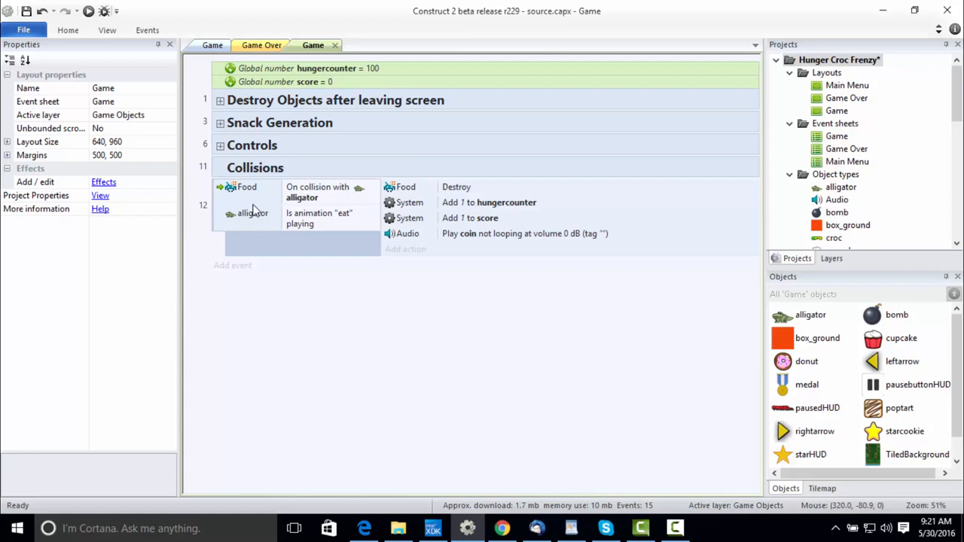
{"action": "left_click", "coordinate": [221, 199]}
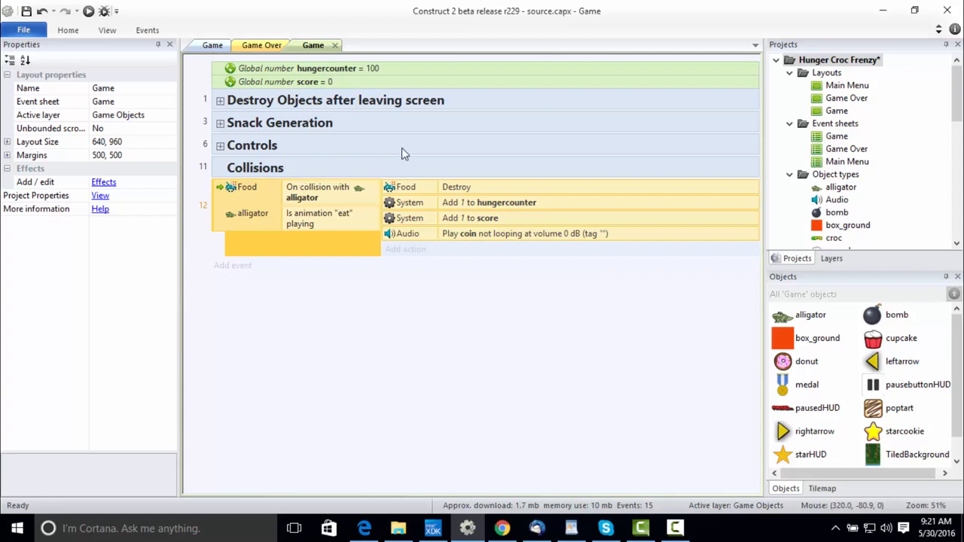
{"action": "left_click", "coordinate": [436, 176]}
{"action": "left_click", "coordinate": [456, 187]}
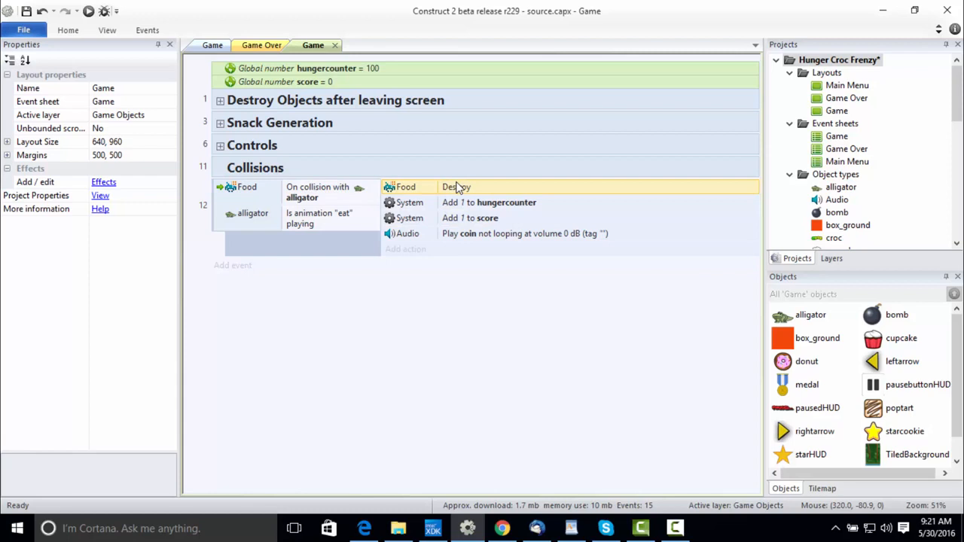
{"action": "left_click", "coordinate": [476, 206]}
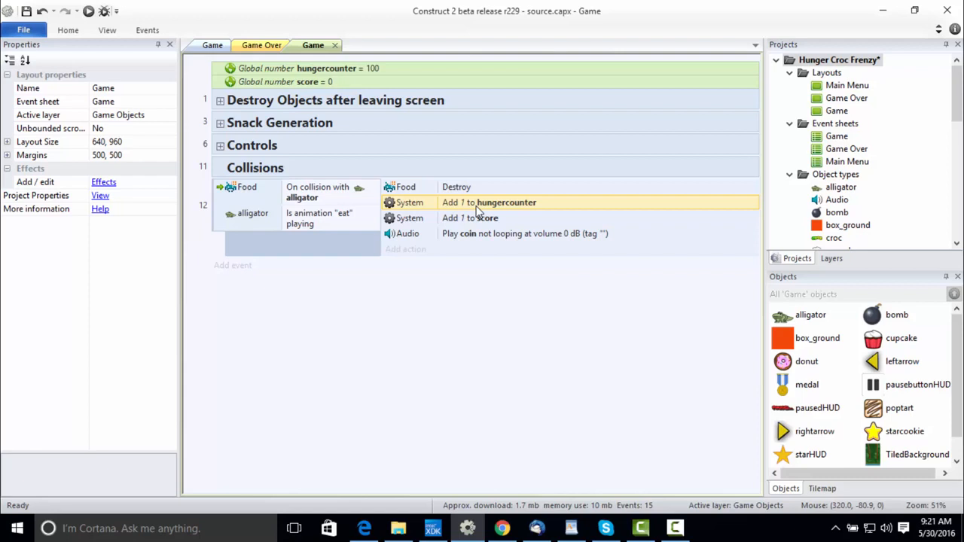
{"action": "left_click", "coordinate": [497, 218]}
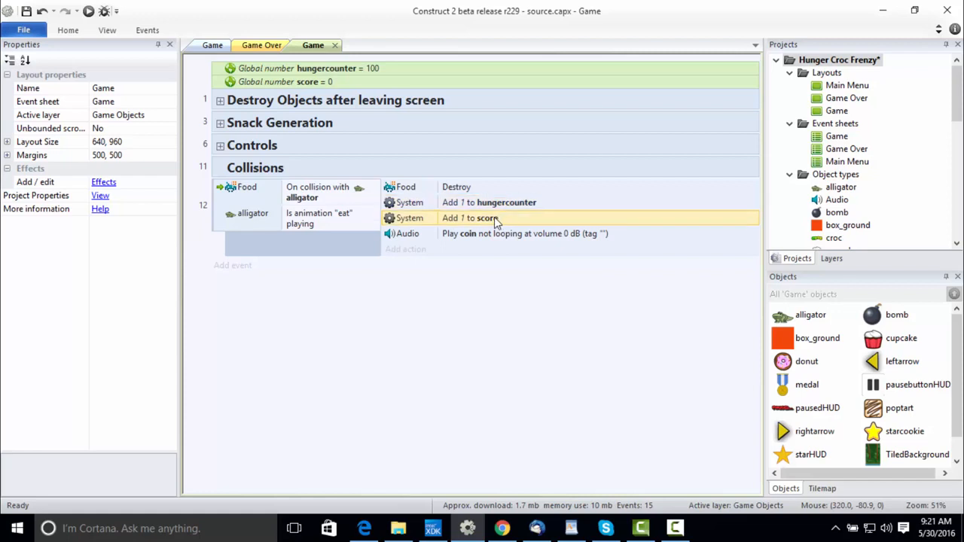
{"action": "left_click", "coordinate": [497, 236]}
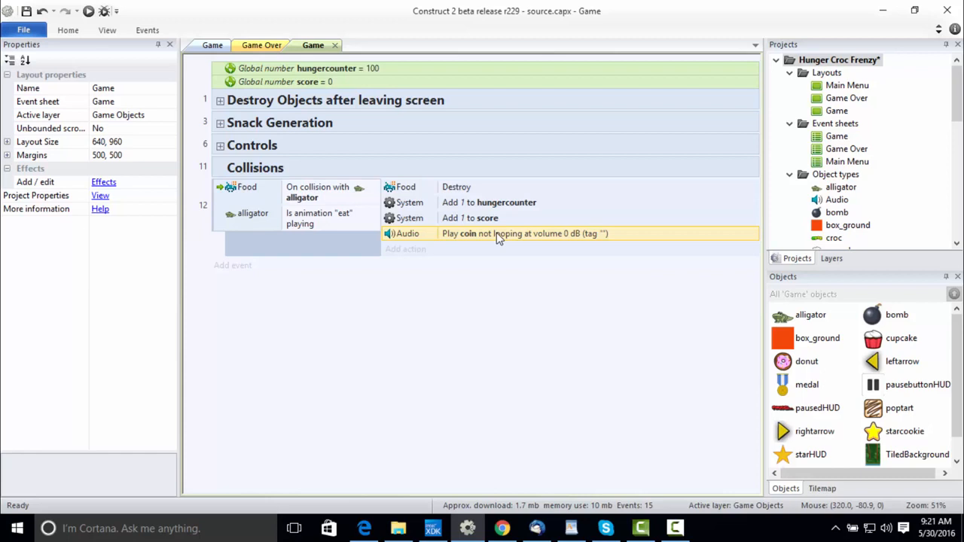
Duplicate the Food collision event, including its conditions and actions, directly below the original in the Collisions group.
{"action": "left_click", "coordinate": [224, 193]}
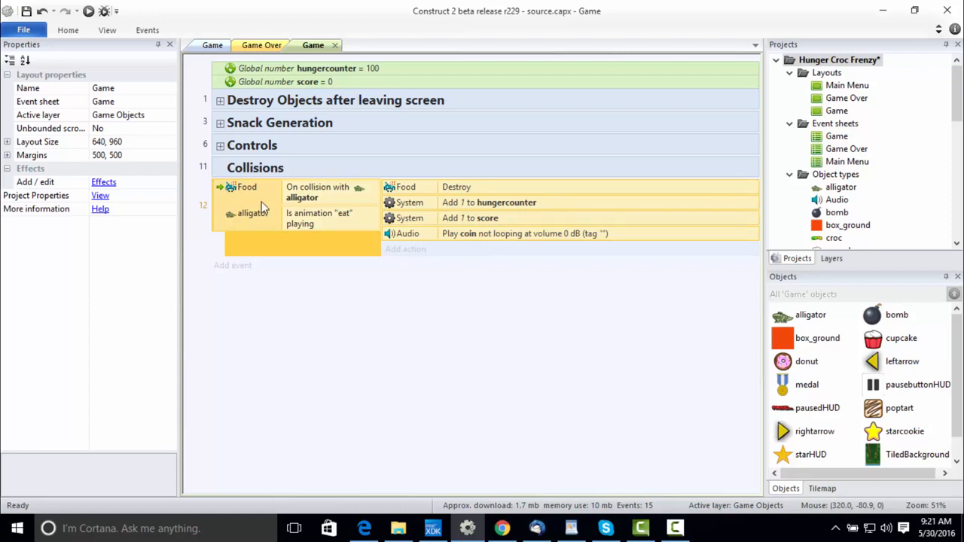
{"action": "right_click", "coordinate": [224, 198]}
{"action": "left_click", "coordinate": [278, 379]}
{"action": "key", "text": "ctrl+v"}
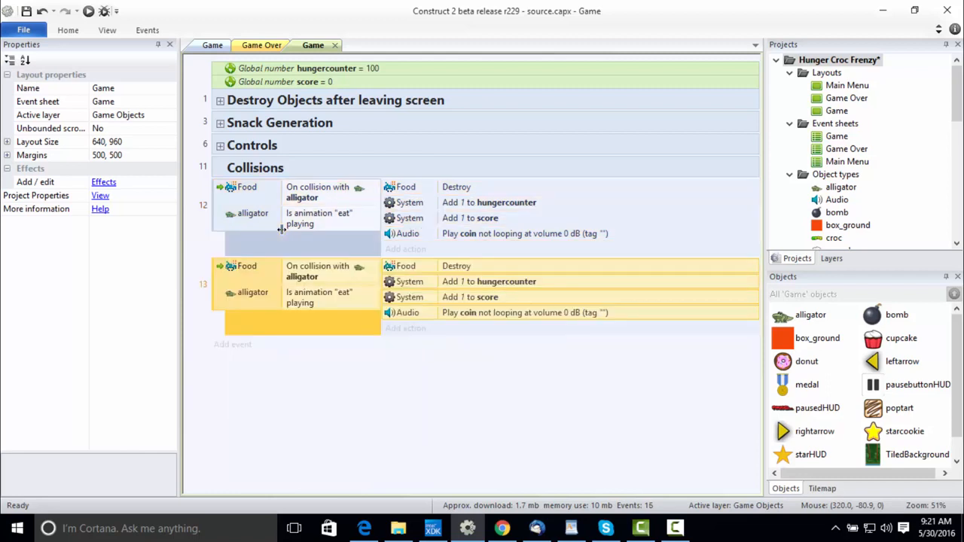
Replace the Food collision condition in the duplicated event with bomb: On collision with another object, keeping alligator as the object.
{"action": "left_click", "coordinate": [256, 272]}
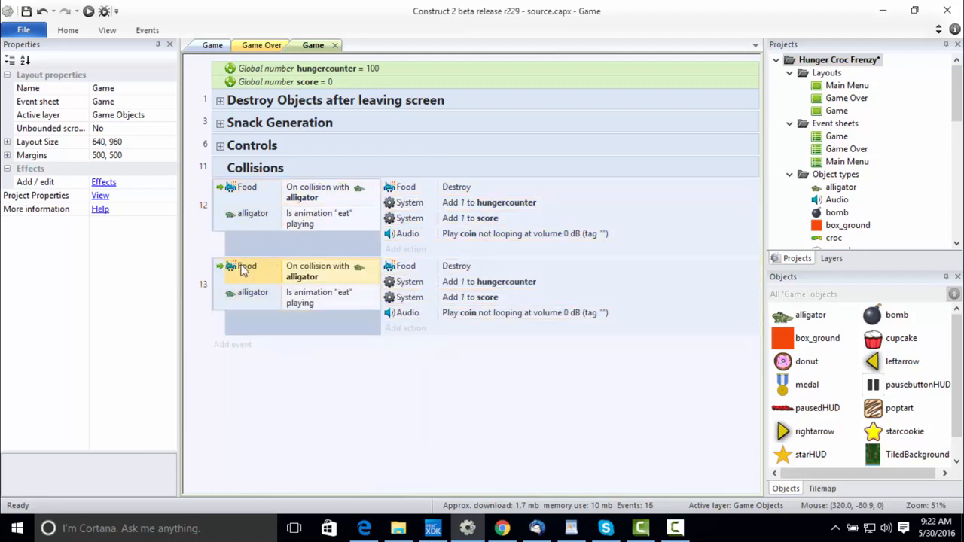
{"action": "double_click", "coordinate": [242, 270]}
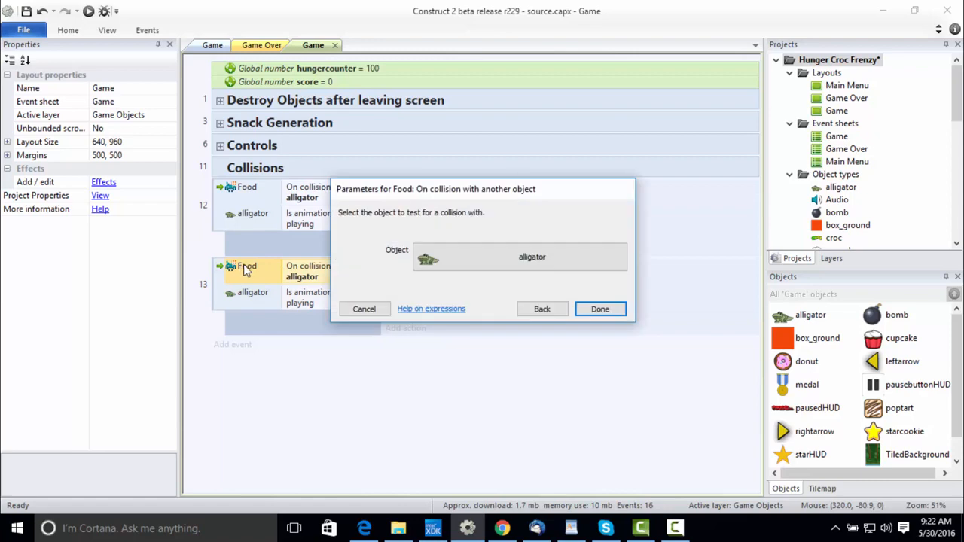
{"action": "left_click", "coordinate": [542, 307]}
{"action": "left_click", "coordinate": [592, 412]}
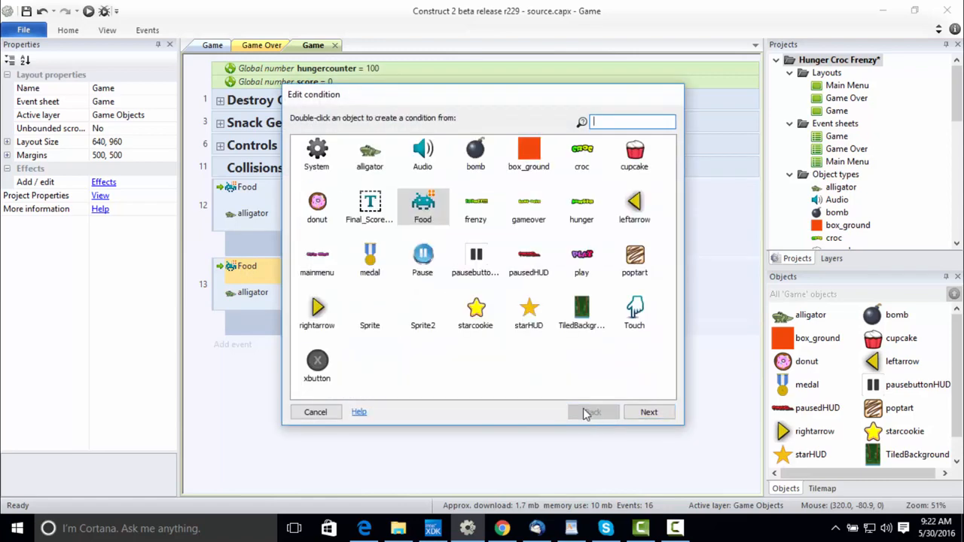
{"action": "double_click", "coordinate": [473, 158]}
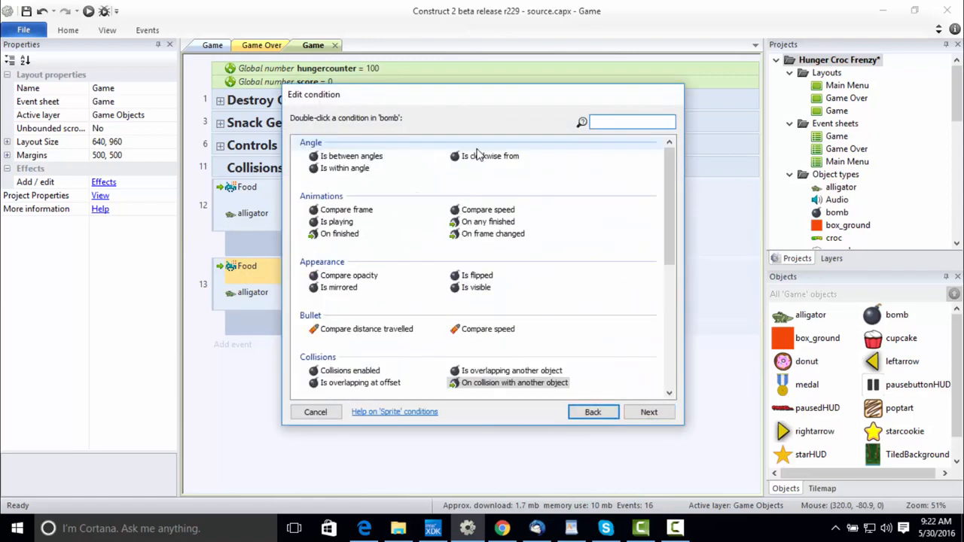
{"action": "double_click", "coordinate": [517, 385]}
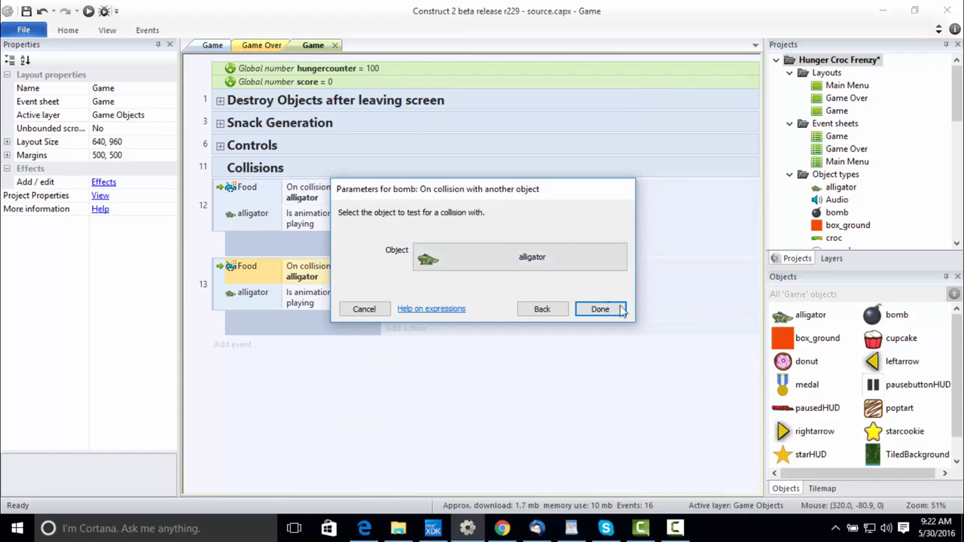
{"action": "left_click", "coordinate": [624, 311]}
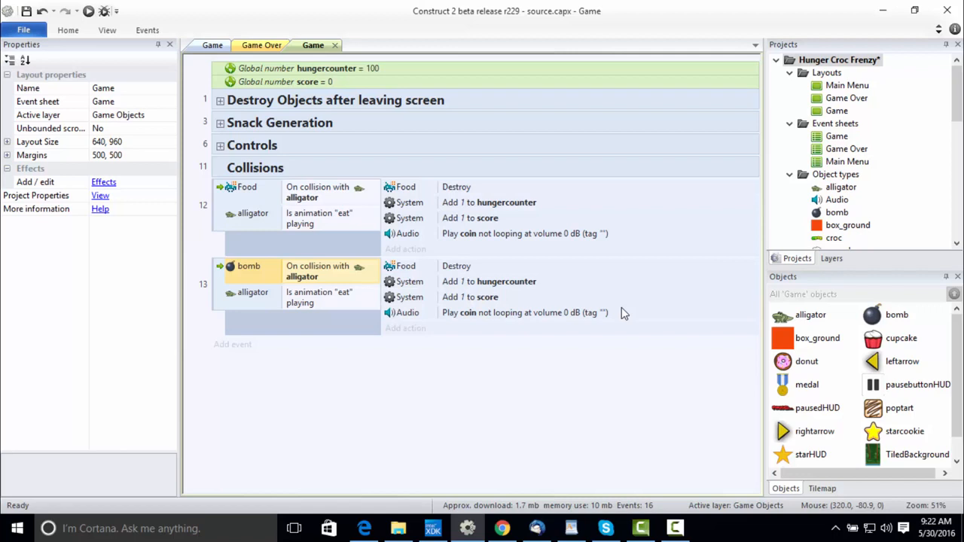
Replace the Food Destroy action in the bomb collision event with a Destroy action for the bomb object.
{"action": "left_click", "coordinate": [412, 271]}
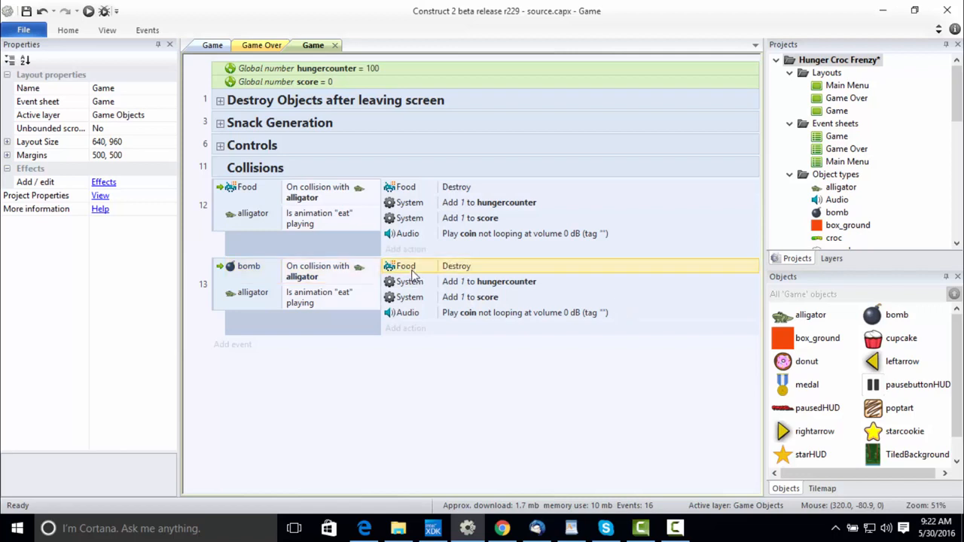
{"action": "double_click", "coordinate": [411, 272]}
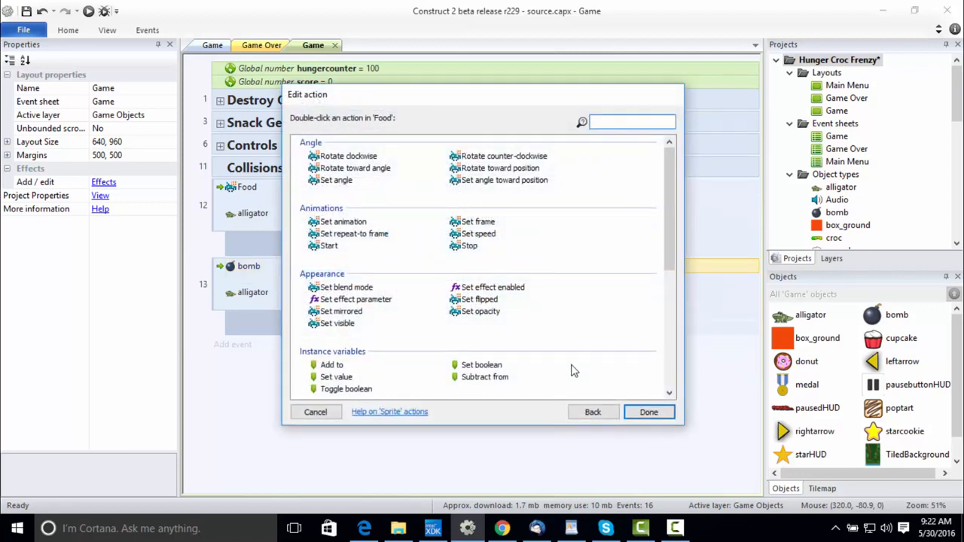
{"action": "left_click", "coordinate": [584, 412]}
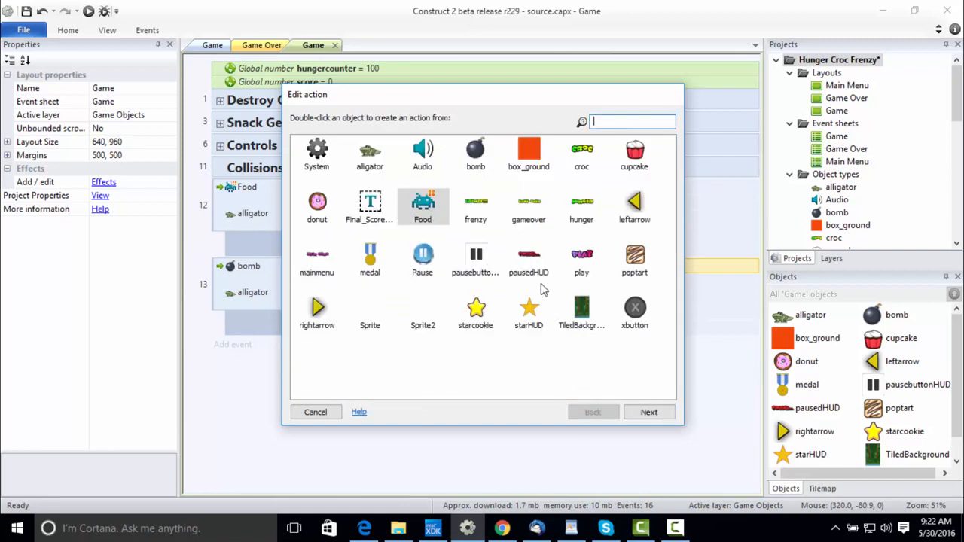
{"action": "double_click", "coordinate": [477, 167]}
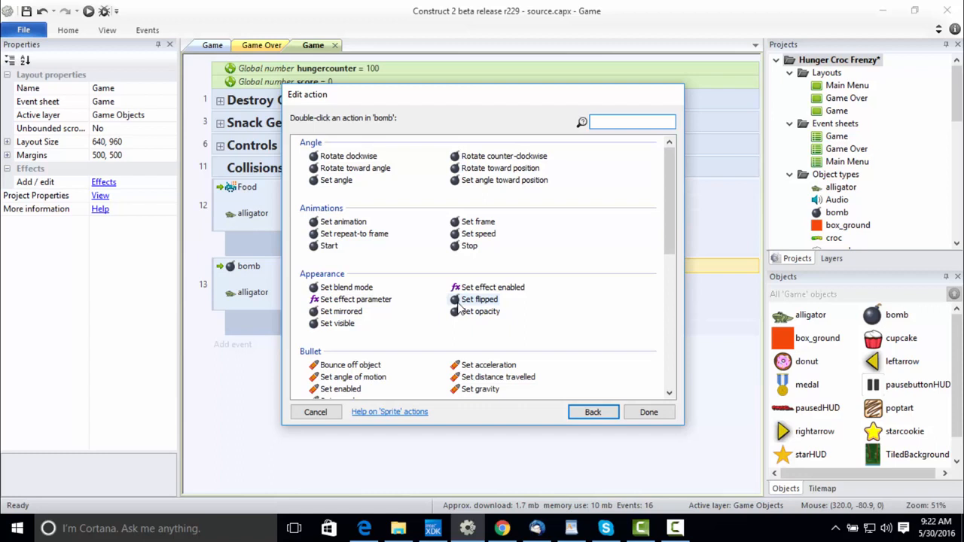
{"action": "type", "text": "des"}
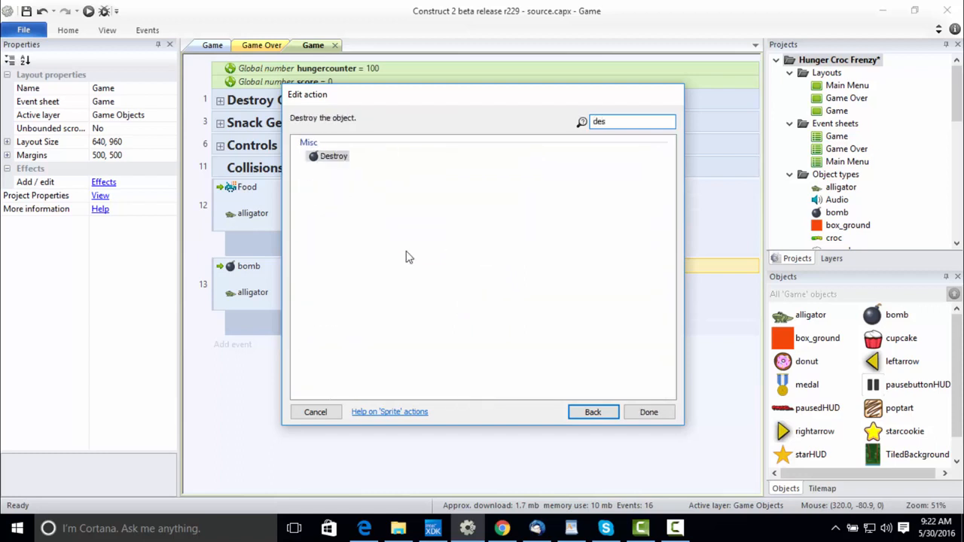
{"action": "double_click", "coordinate": [329, 156]}
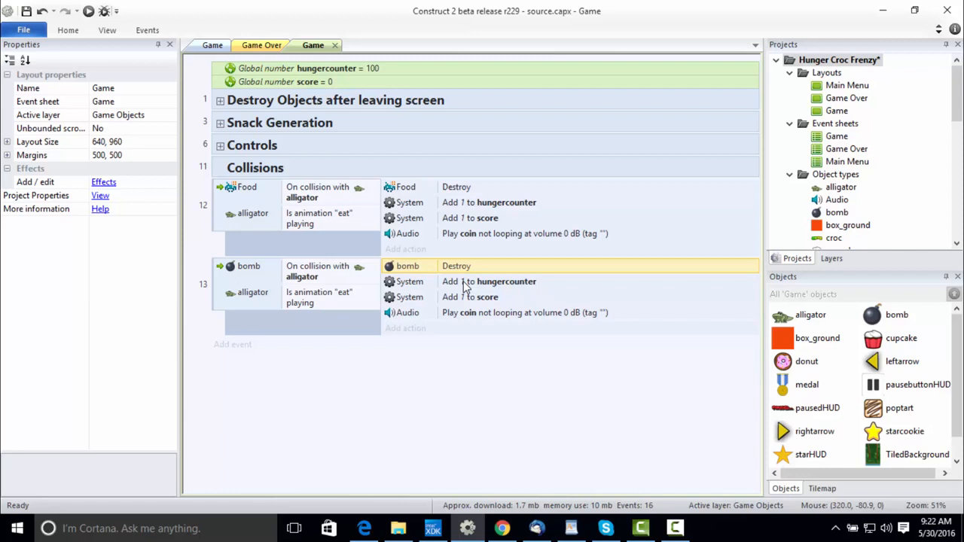
Change the hungercounter action in the bomb collision event to a System action that subtracts 5 from hungercounter.
{"action": "left_click", "coordinate": [465, 286]}
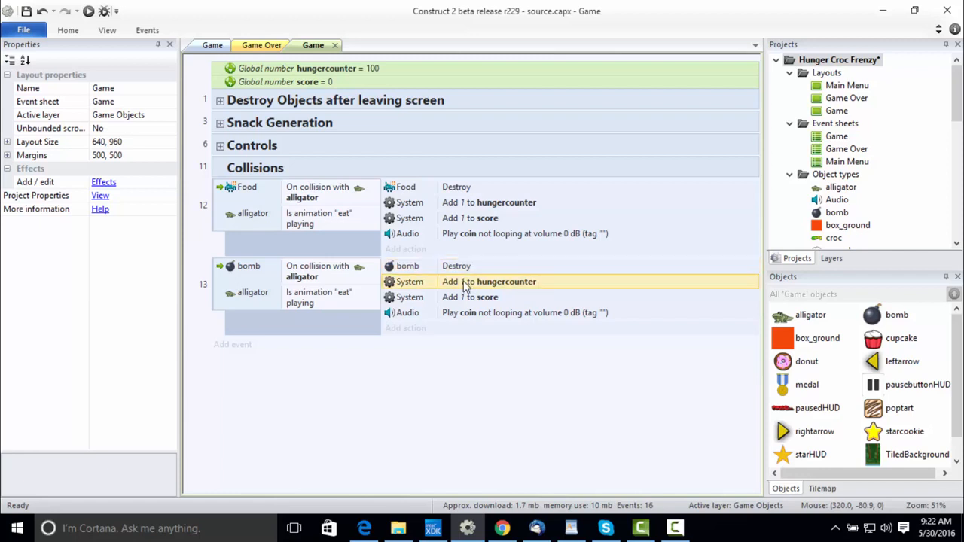
{"action": "double_click", "coordinate": [465, 283]}
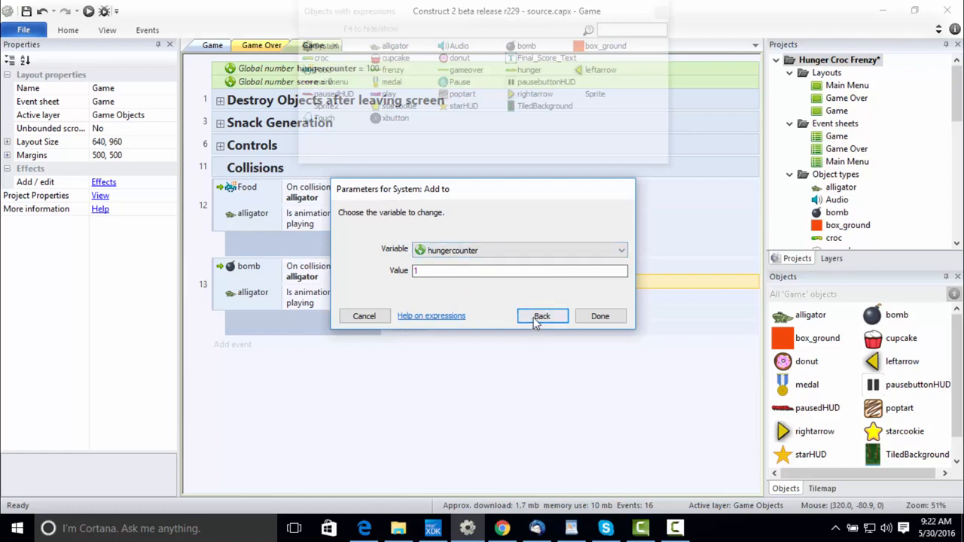
{"action": "left_click", "coordinate": [538, 316]}
{"action": "left_click", "coordinate": [461, 303]}
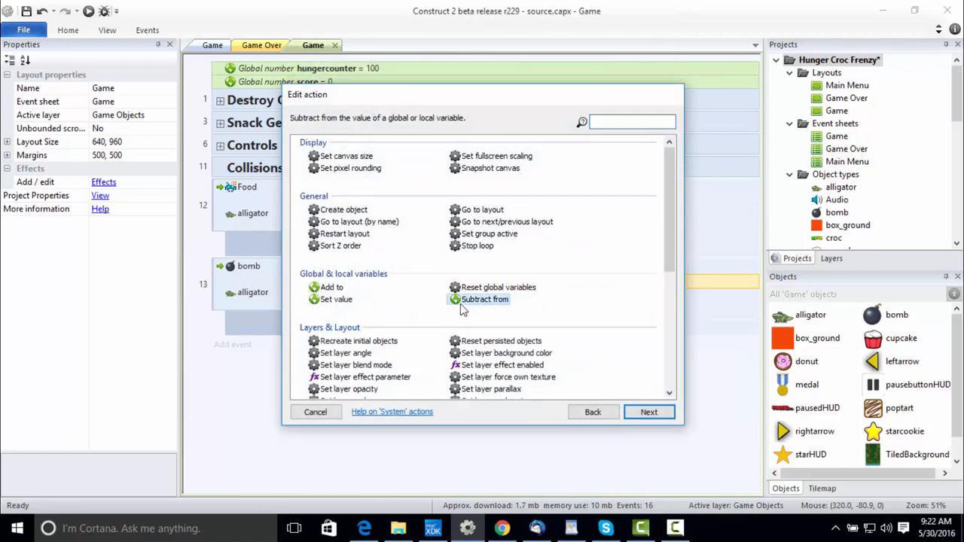
{"action": "double_click", "coordinate": [461, 303]}
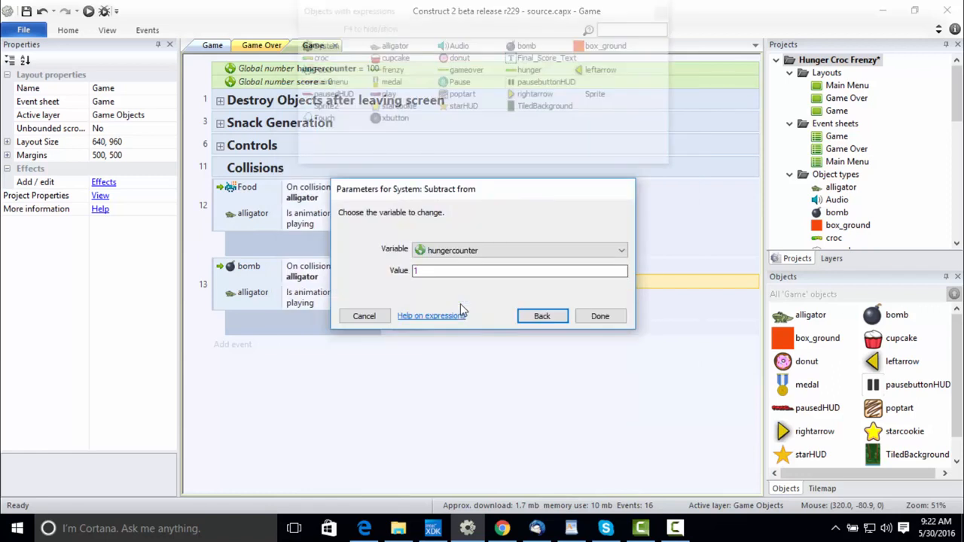
{"action": "left_click", "coordinate": [435, 271]}
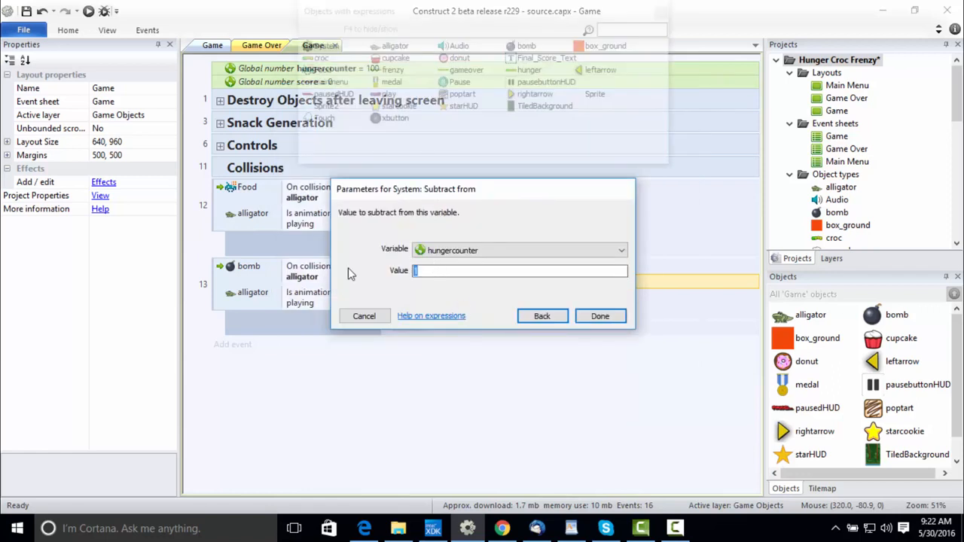
{"action": "type", "text": "5"}
{"action": "left_click", "coordinate": [603, 319]}
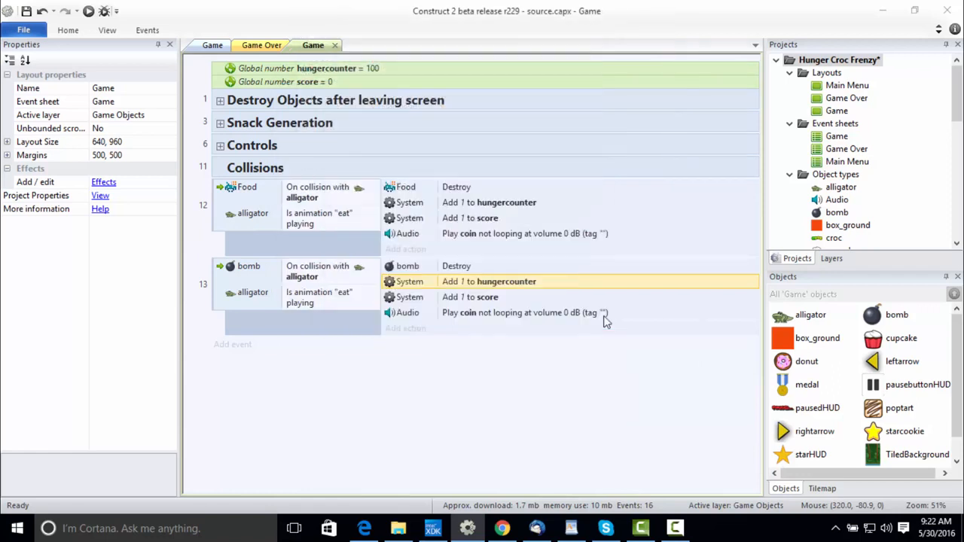
Replace the add-to-score action in the bomb collision event with a System action that subtracts 1 from hungercounter.
{"action": "left_click", "coordinate": [445, 299]}
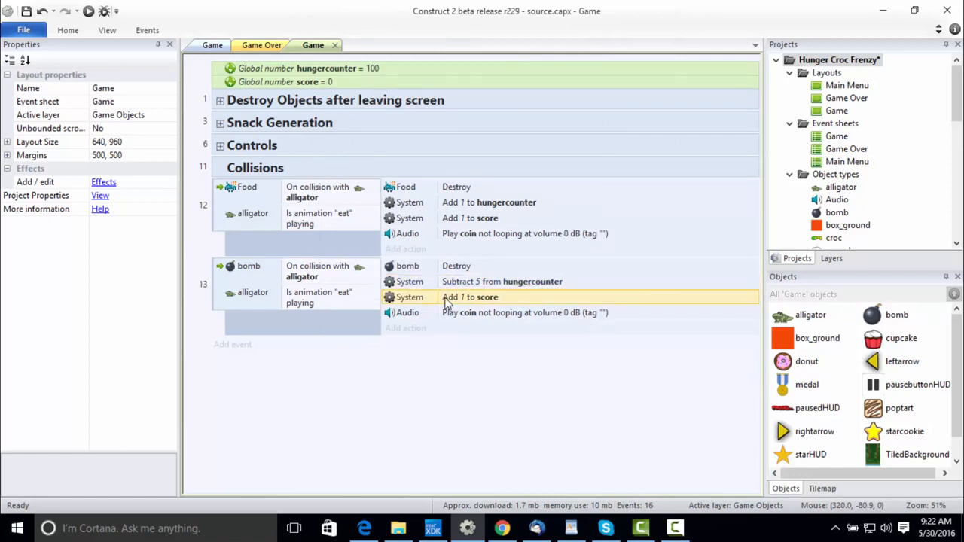
{"action": "double_click", "coordinate": [445, 299]}
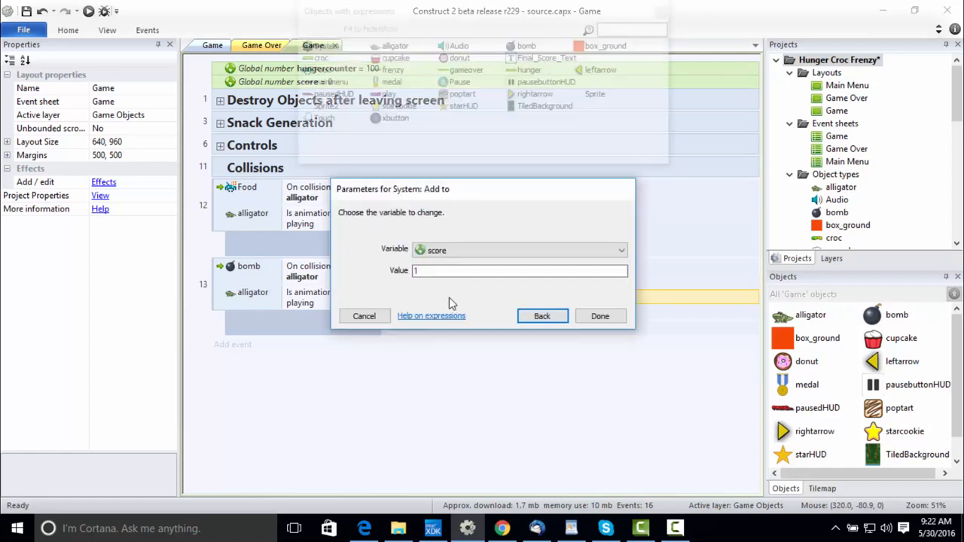
{"action": "left_click", "coordinate": [542, 316]}
{"action": "left_click", "coordinate": [457, 299]}
{"action": "double_click", "coordinate": [457, 299]}
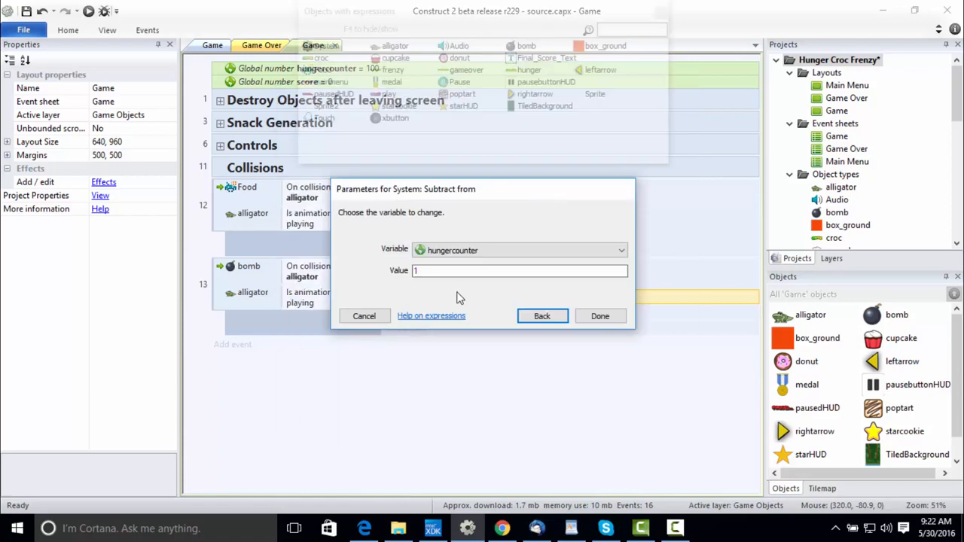
{"action": "double_click", "coordinate": [457, 269]}
{"action": "type", "text": "5"}
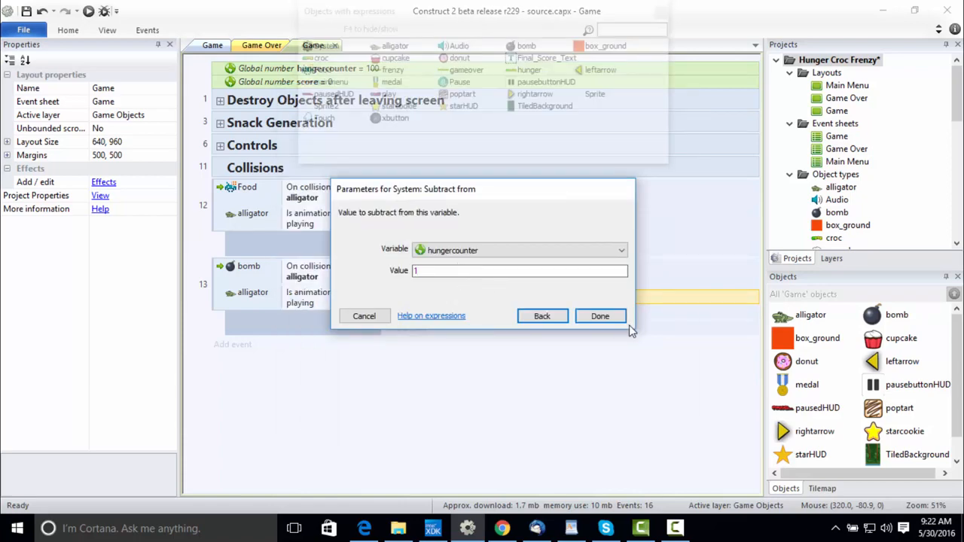
{"action": "left_click", "coordinate": [622, 321]}
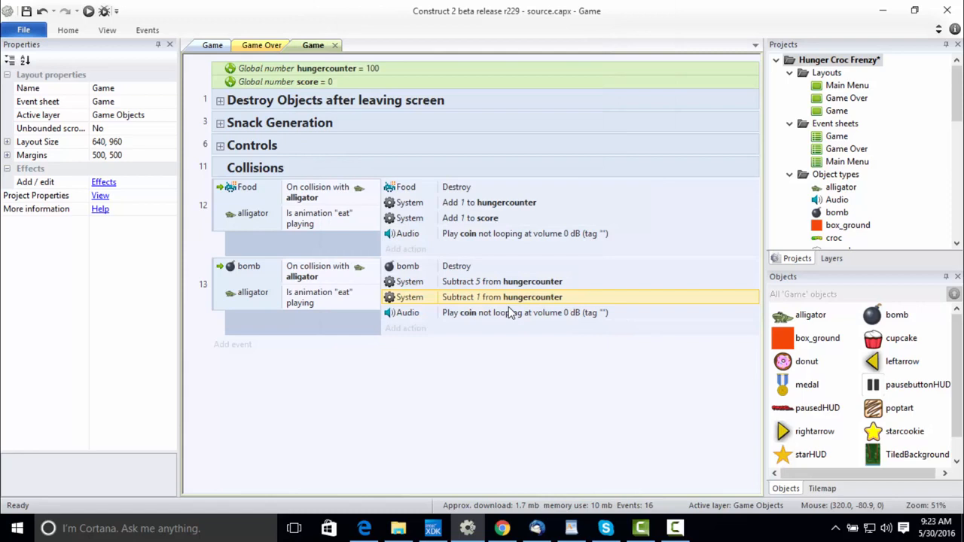
Change the Audio action in the bomb collision event to play the hit sound, not looping, at volume 0.
{"action": "left_click", "coordinate": [494, 315]}
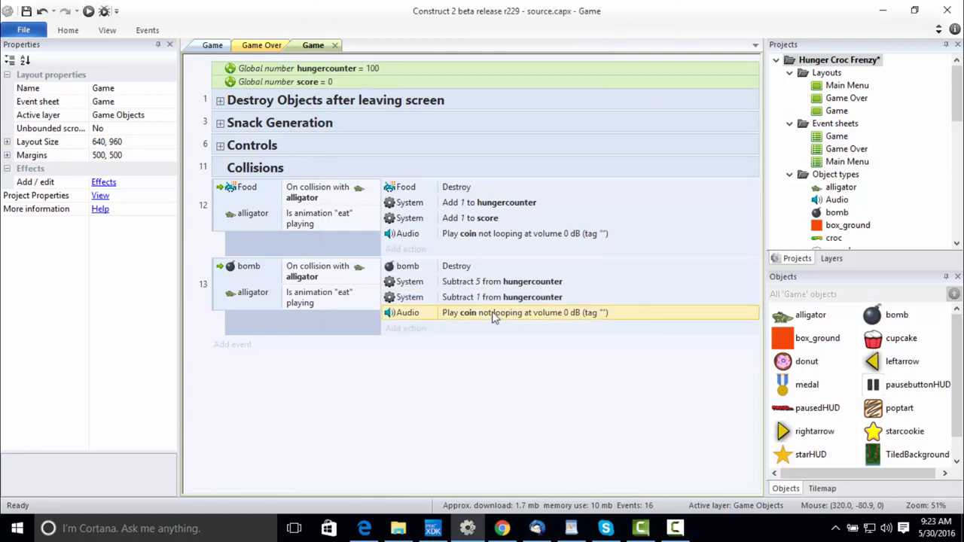
{"action": "double_click", "coordinate": [491, 313]}
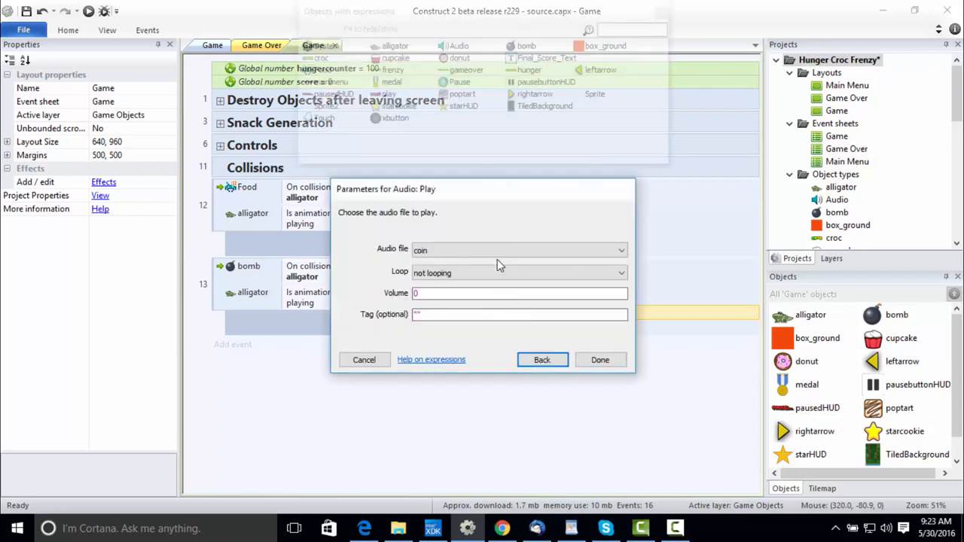
{"action": "left_click", "coordinate": [497, 251]}
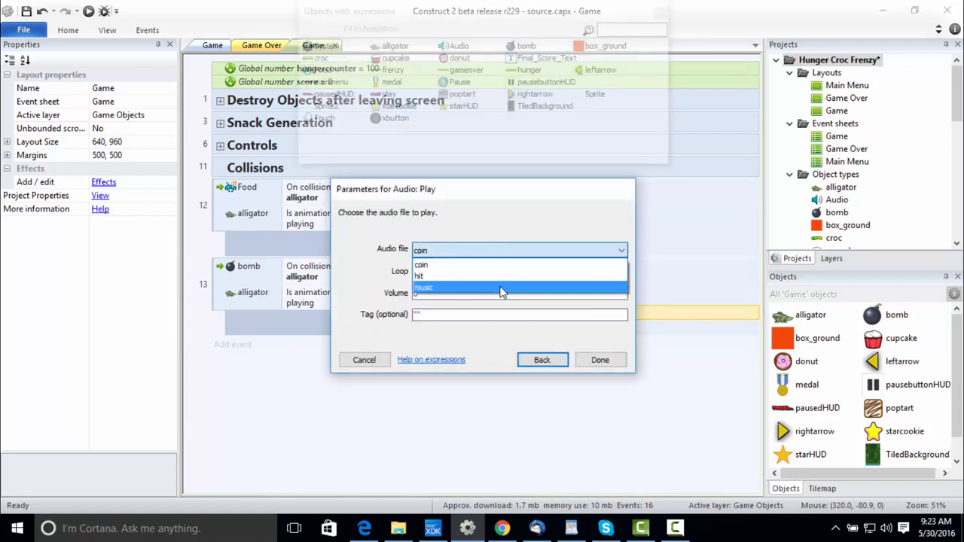
{"action": "left_click", "coordinate": [502, 278]}
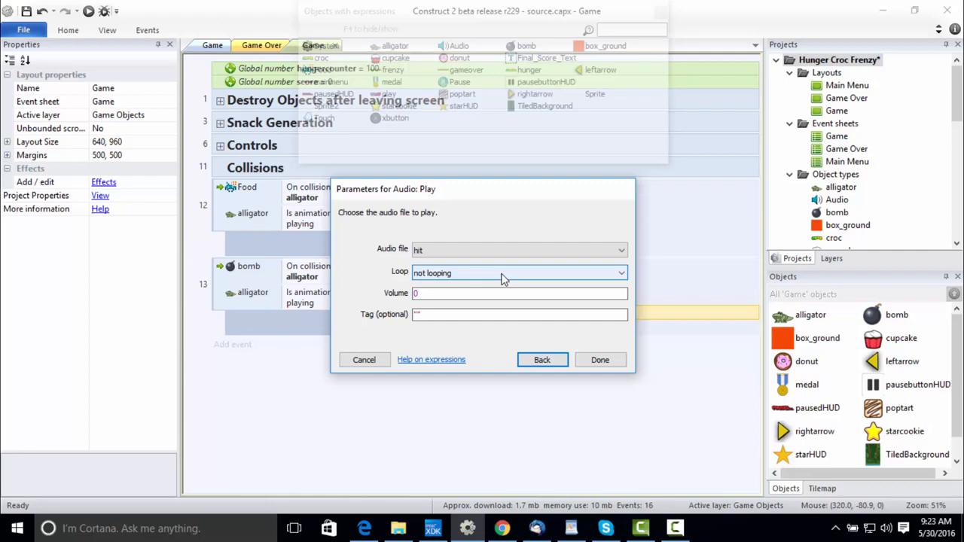
{"action": "left_click", "coordinate": [600, 359]}
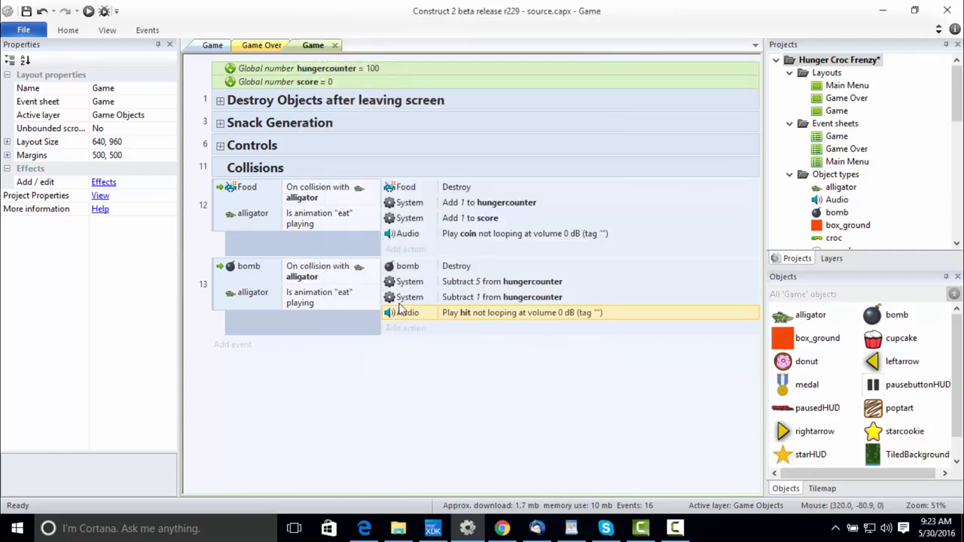
{"action": "left_click", "coordinate": [215, 192]}
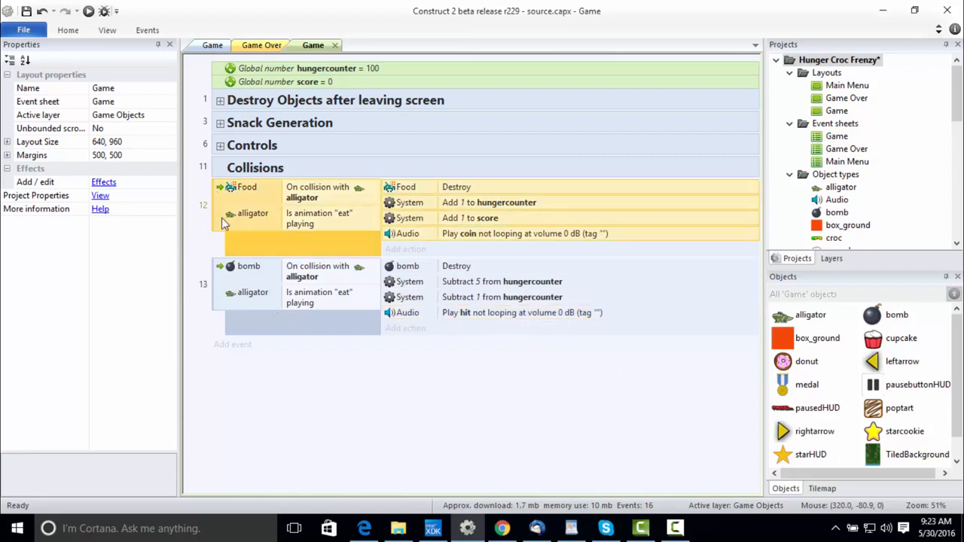
{"action": "left_click", "coordinate": [212, 284]}
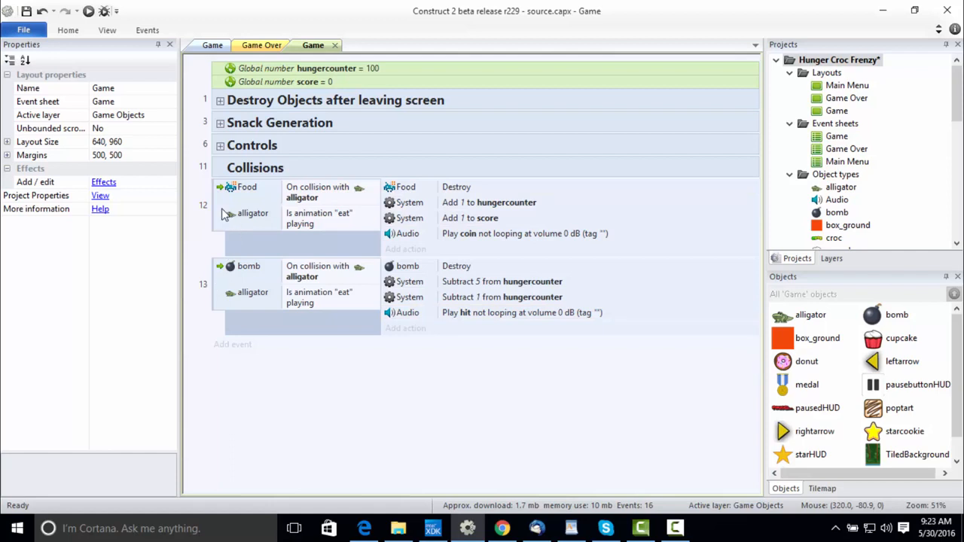
{"action": "left_click", "coordinate": [214, 212]}
{"action": "left_click", "coordinate": [219, 285], "text": "ctrl"}
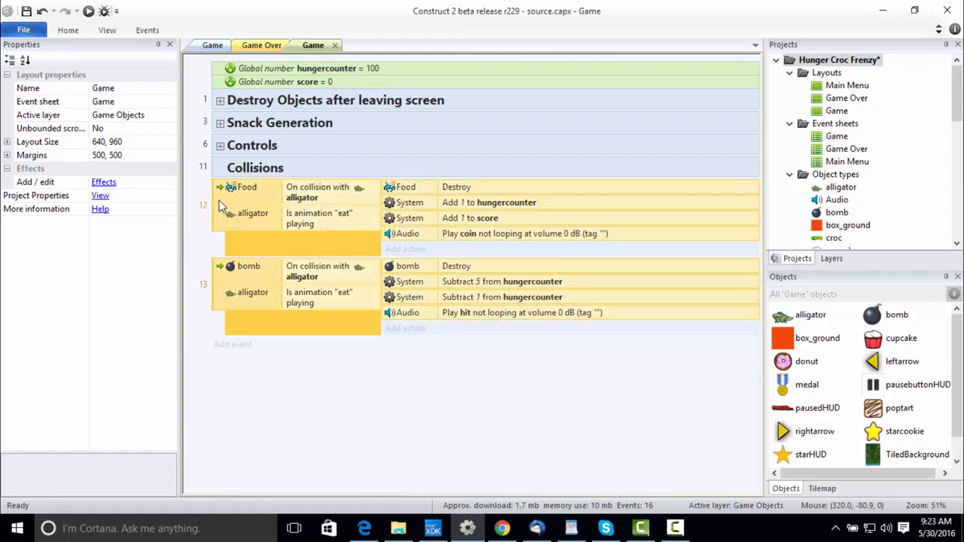
{"action": "left_click_drag", "start_coordinate": [221, 205], "coordinate": [246, 181]}
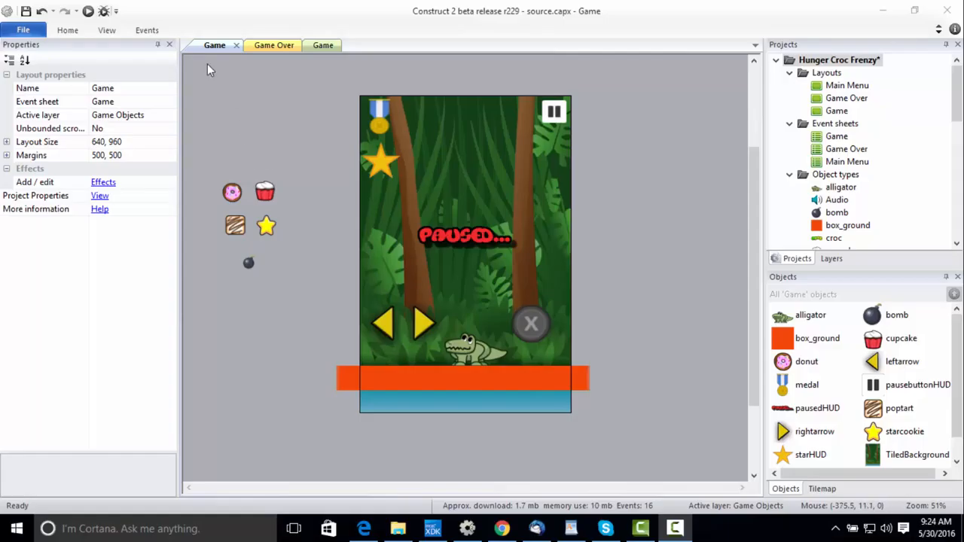
Preview the Game layout, test moving the alligator both ways and eating falling snacks and bombs, and close the preview.
{"action": "left_click", "coordinate": [88, 11]}
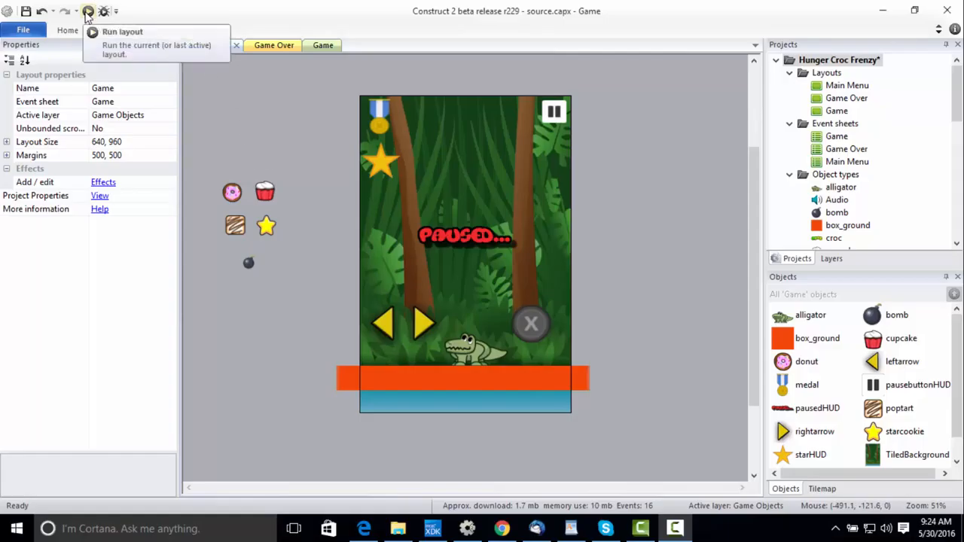
{"action": "left_click", "coordinate": [88, 12]}
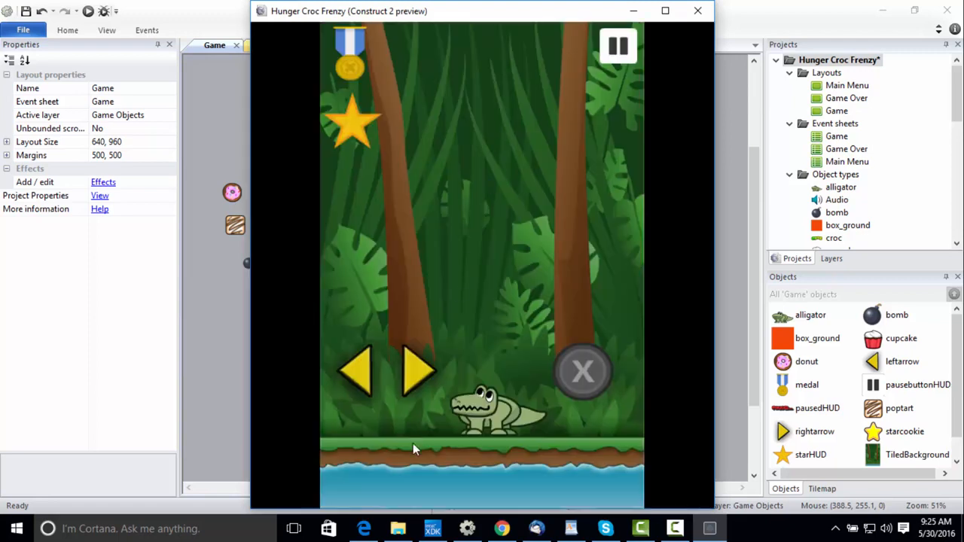
{"action": "left_click", "coordinate": [343, 372]}
{"action": "left_click", "coordinate": [413, 369]}
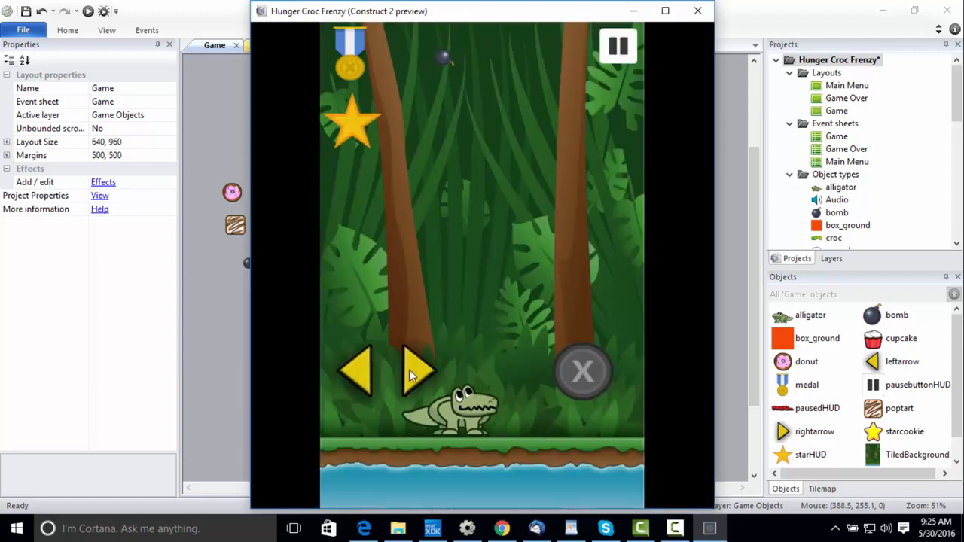
{"action": "left_click", "coordinate": [576, 372]}
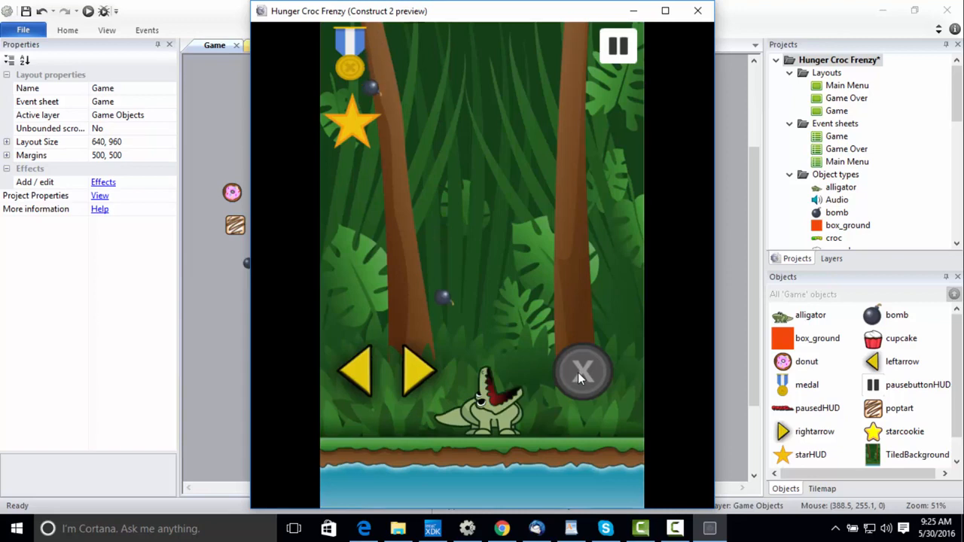
{"action": "left_click", "coordinate": [366, 386]}
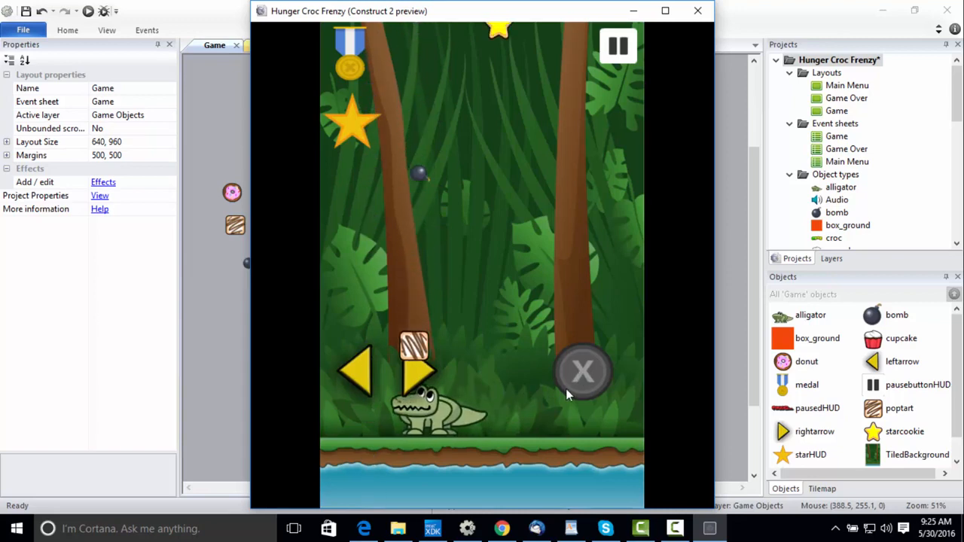
{"action": "left_click", "coordinate": [418, 377]}
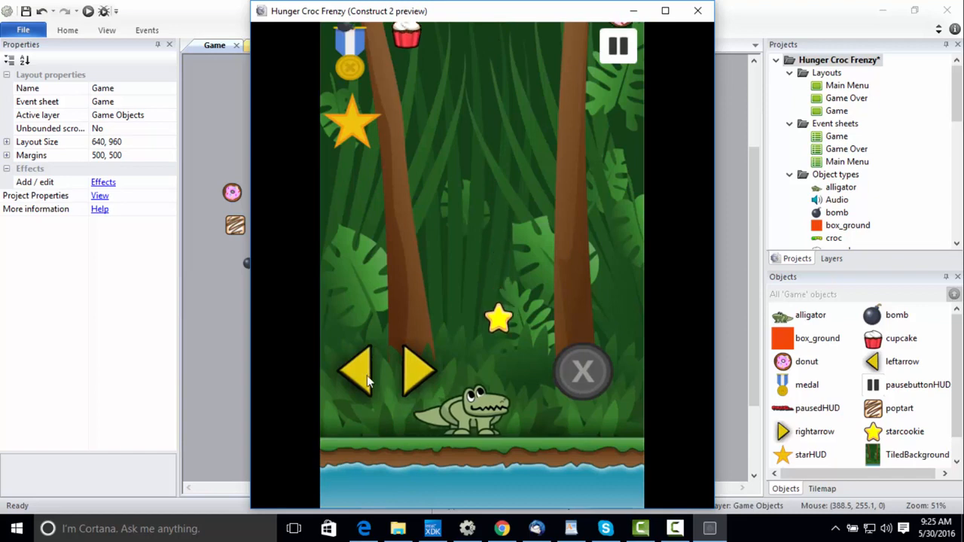
{"action": "left_click", "coordinate": [366, 382]}
{"action": "left_click", "coordinate": [425, 383]}
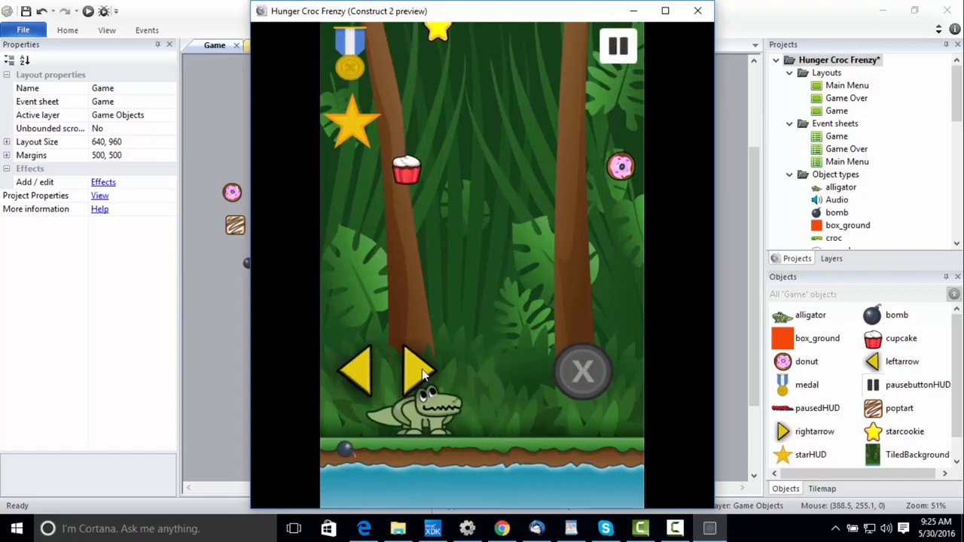
{"action": "left_click", "coordinate": [584, 382]}
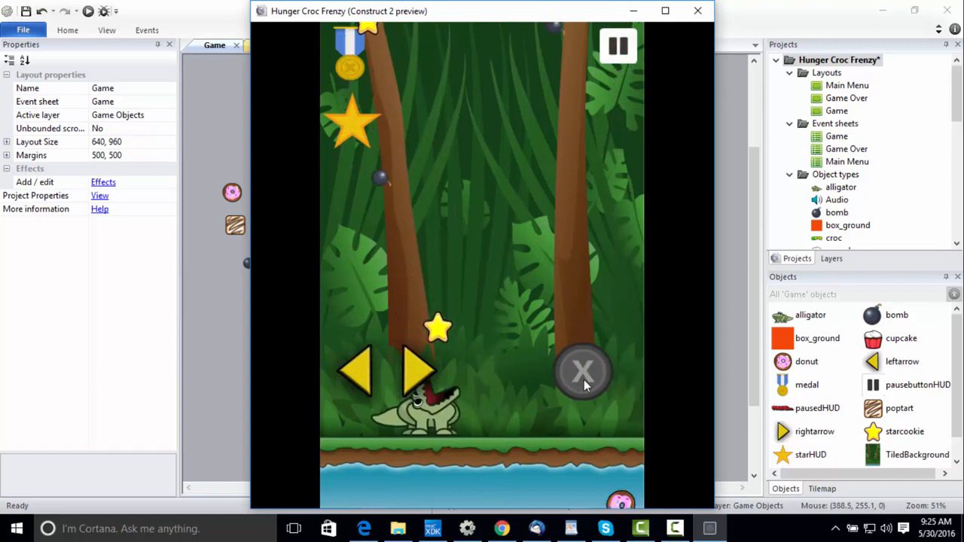
{"action": "left_click", "coordinate": [365, 389]}
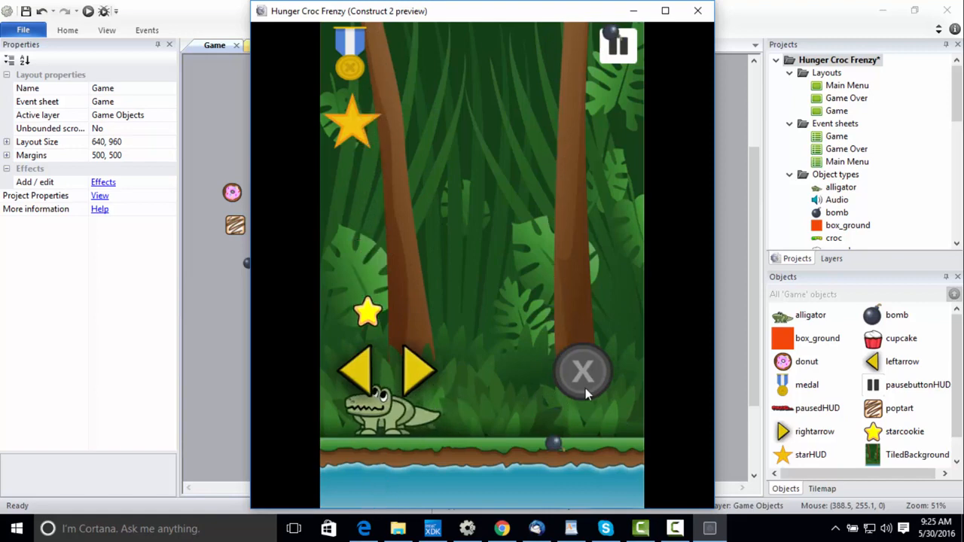
{"action": "left_click", "coordinate": [585, 390]}
{"action": "left_click", "coordinate": [416, 378]}
{"action": "left_click", "coordinate": [377, 374]}
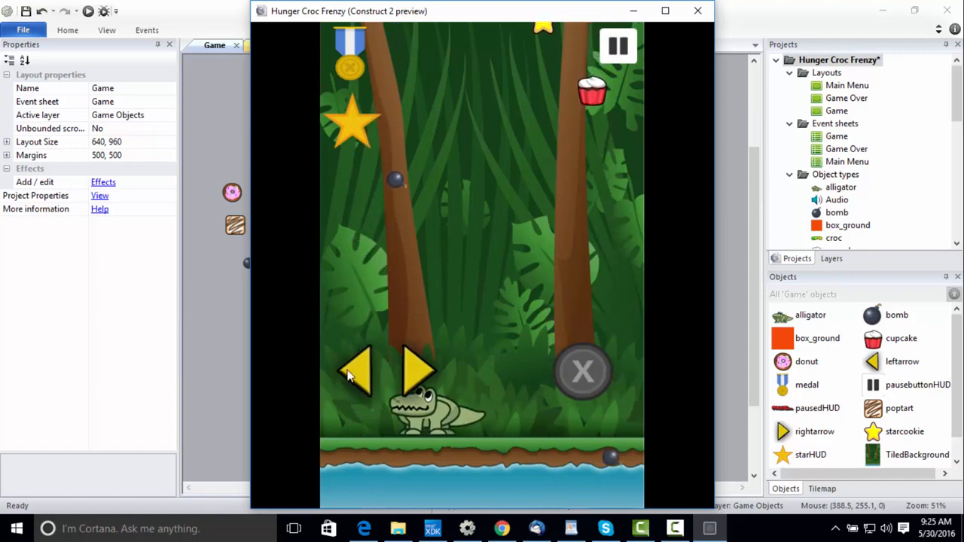
{"action": "left_click", "coordinate": [595, 399]}
{"action": "left_click", "coordinate": [422, 369]}
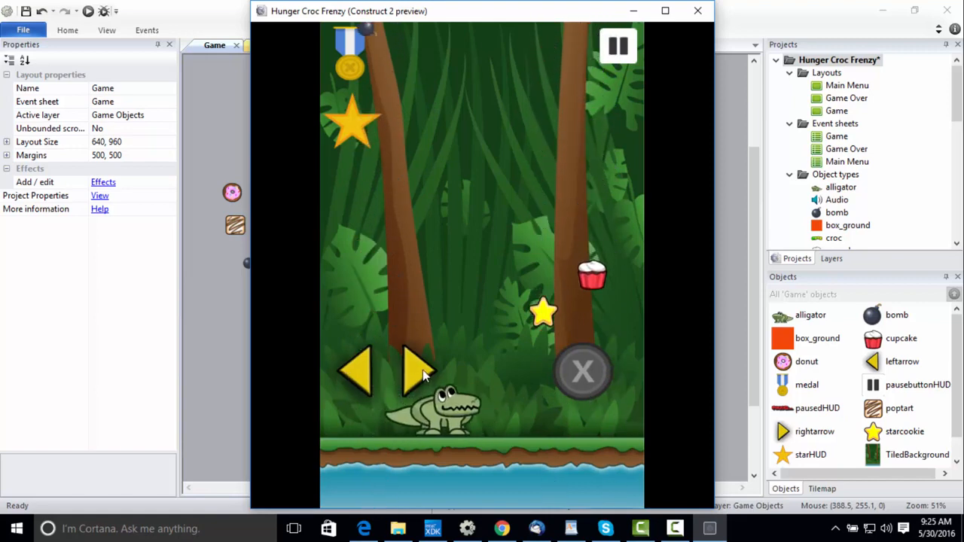
{"action": "left_click", "coordinate": [360, 378]}
{"action": "left_click", "coordinate": [594, 386]}
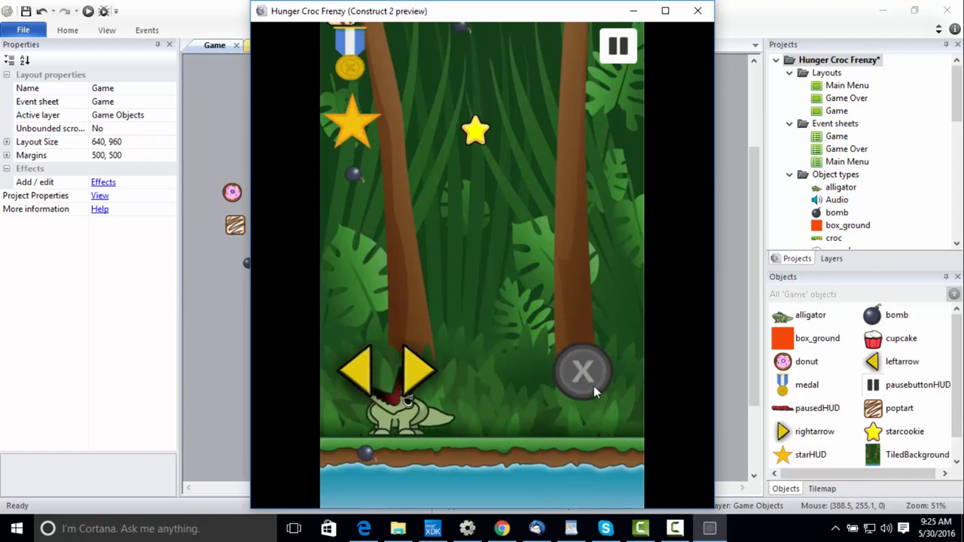
{"action": "left_click", "coordinate": [409, 372]}
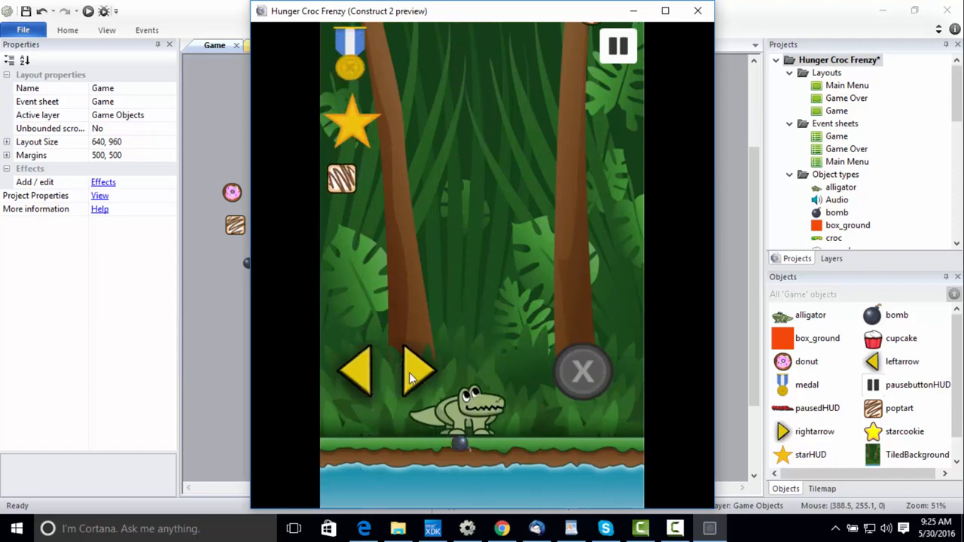
{"action": "left_click", "coordinate": [355, 371]}
{"action": "left_click", "coordinate": [423, 370]}
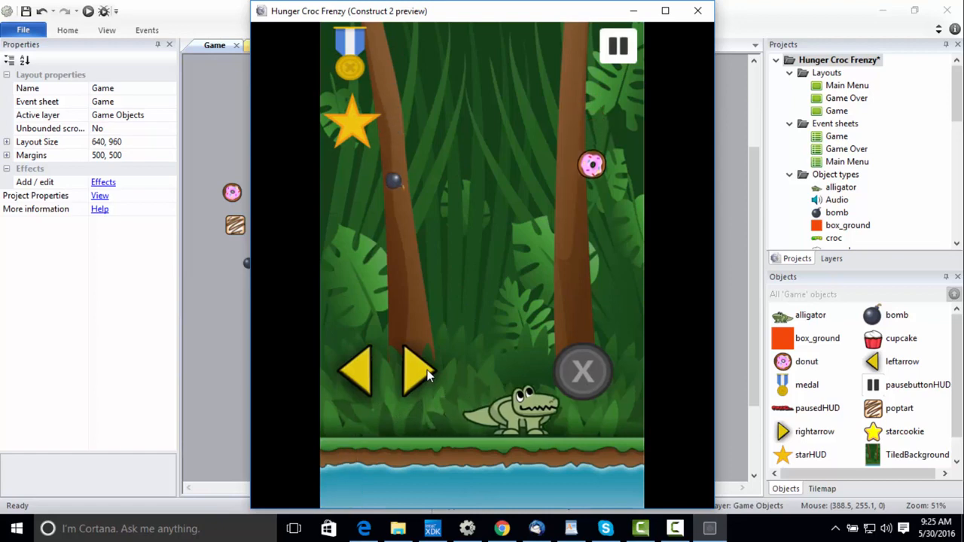
{"action": "left_click", "coordinate": [583, 372]}
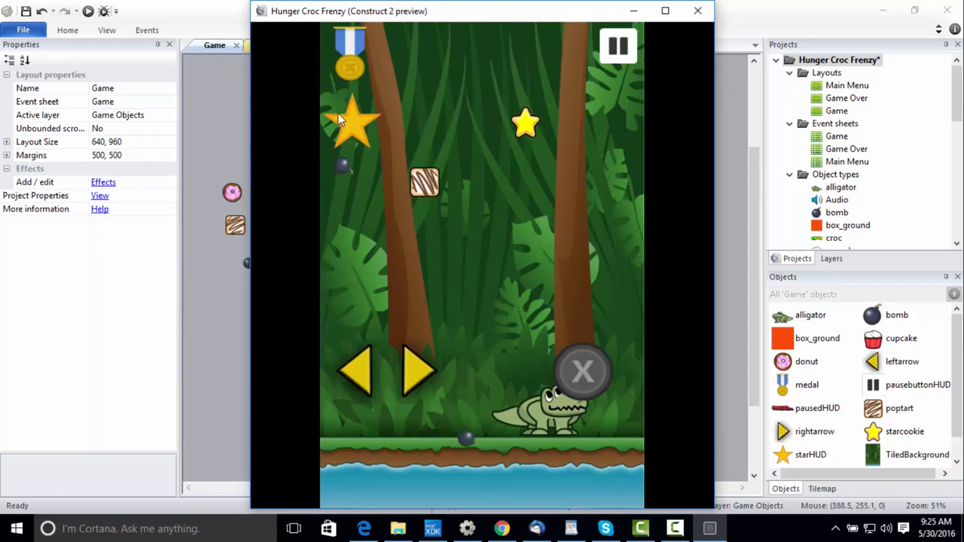
{"action": "left_click", "coordinate": [697, 11]}
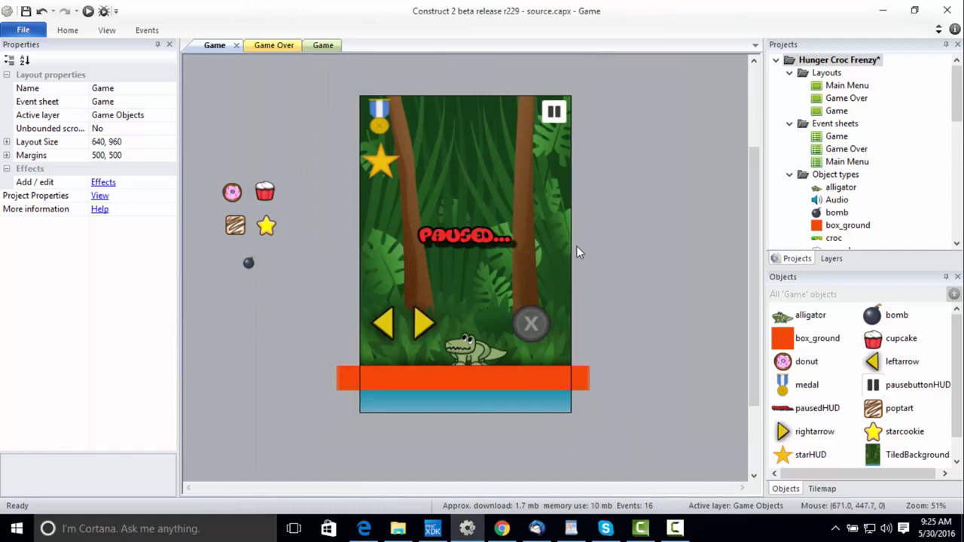
Insert a Text object on the UI layer beside the medal icon, at about 157, 67.
{"action": "double_click", "coordinate": [242, 87]}
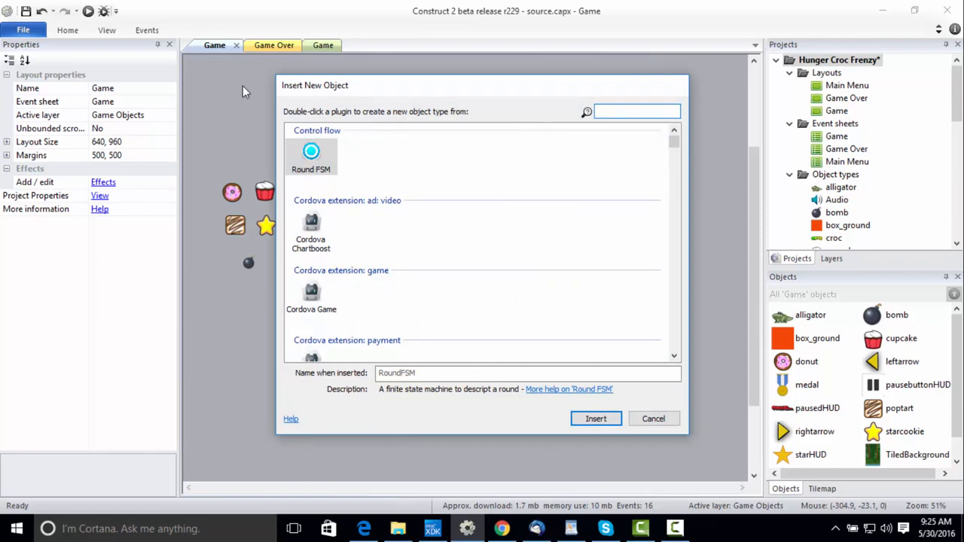
{"action": "key", "text": "Escape"}
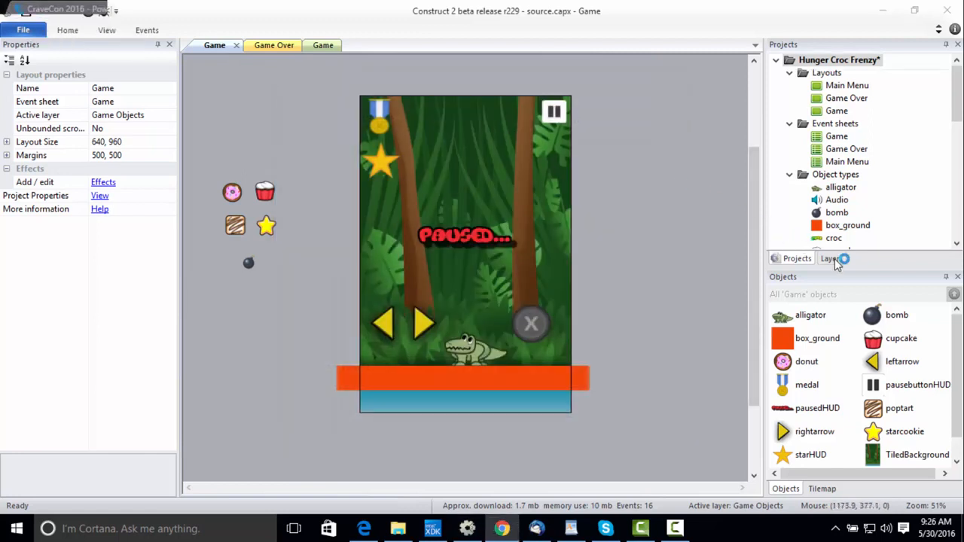
{"action": "left_click", "coordinate": [831, 258]}
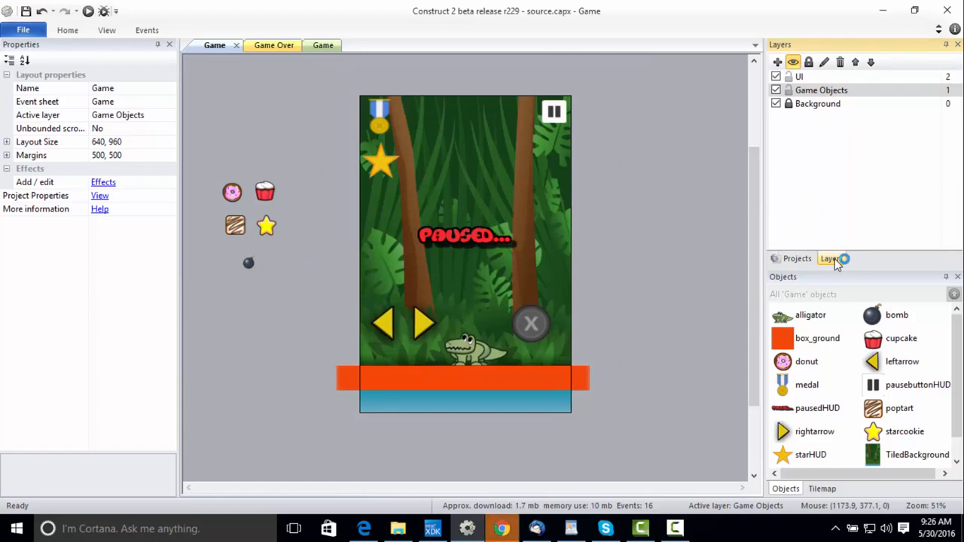
{"action": "left_click", "coordinate": [817, 78]}
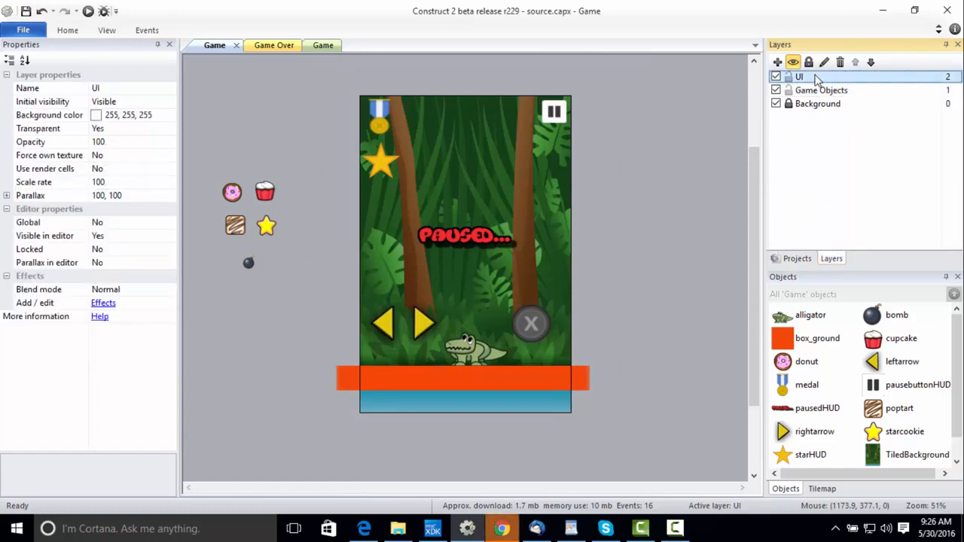
{"action": "left_click", "coordinate": [265, 105]}
{"action": "double_click", "coordinate": [265, 106]}
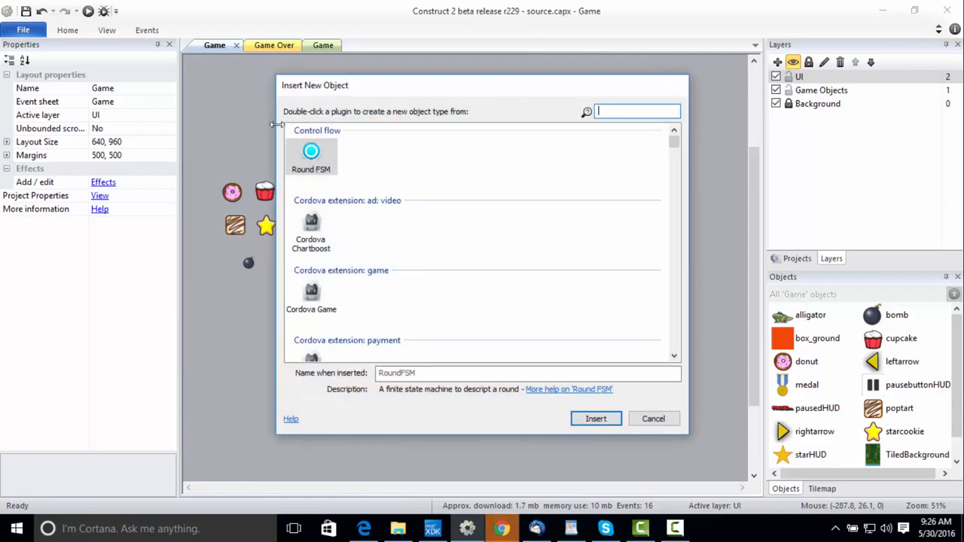
{"action": "type", "text": "text"}
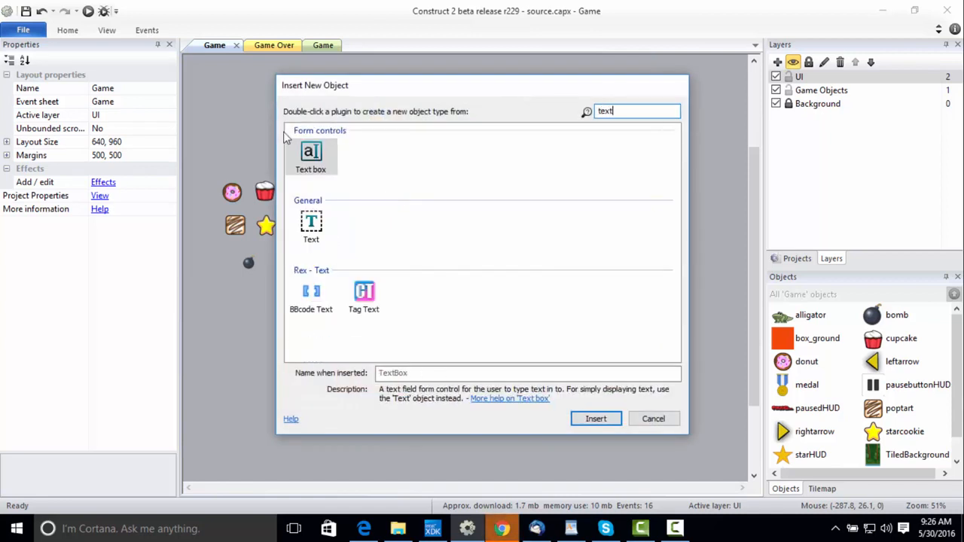
{"action": "left_click", "coordinate": [312, 225]}
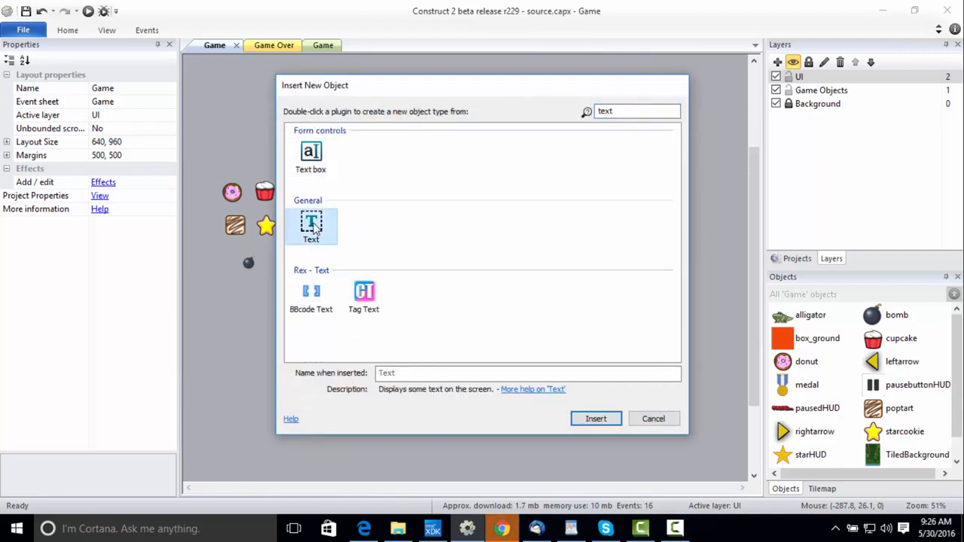
{"action": "double_click", "coordinate": [313, 224]}
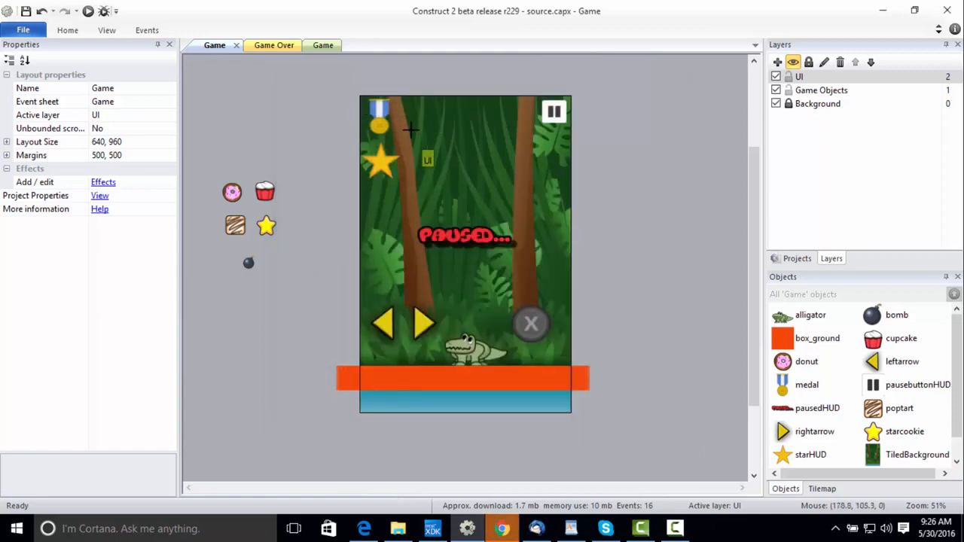
{"action": "left_click", "coordinate": [411, 116]}
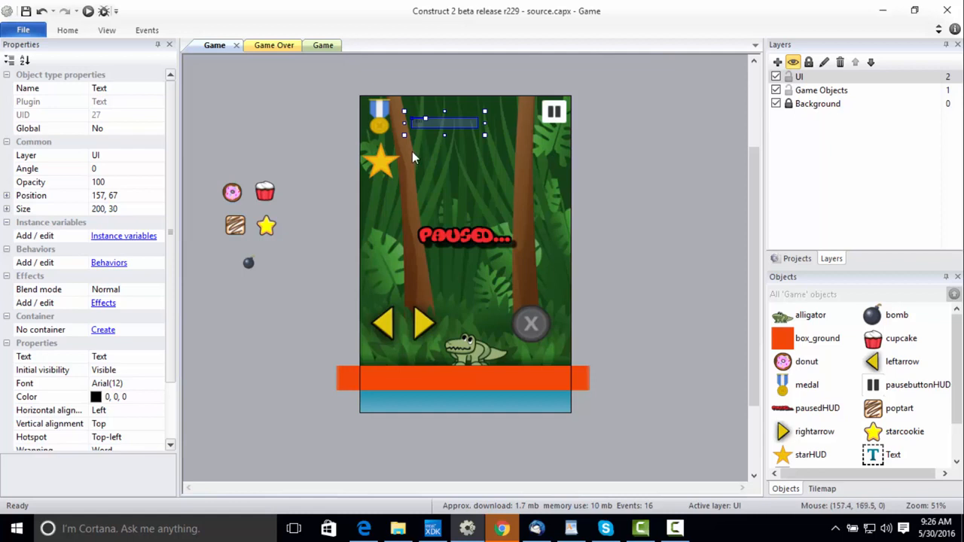
Rename the new Text object beside the medal with a name beginning "hung".
{"action": "left_click", "coordinate": [113, 90]}
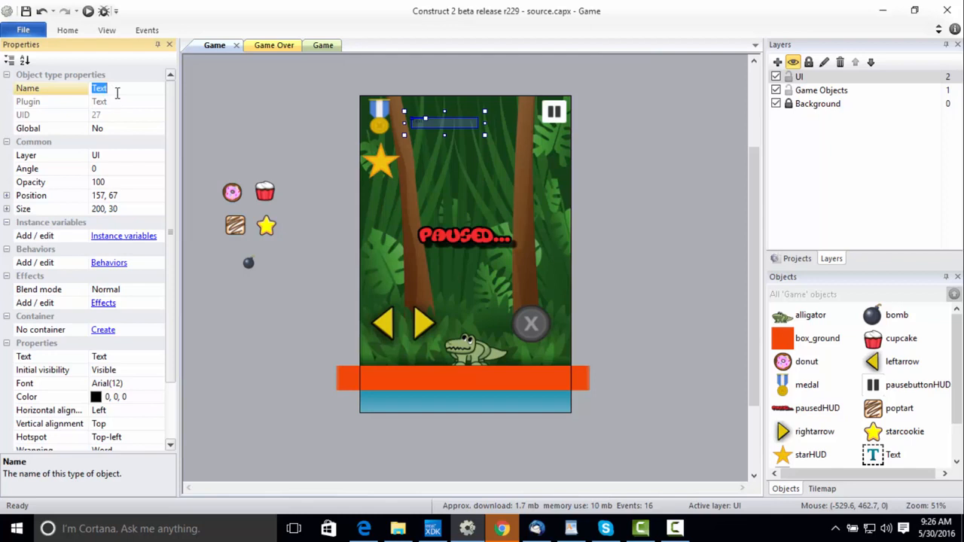
{"action": "type", "text": "hung"}
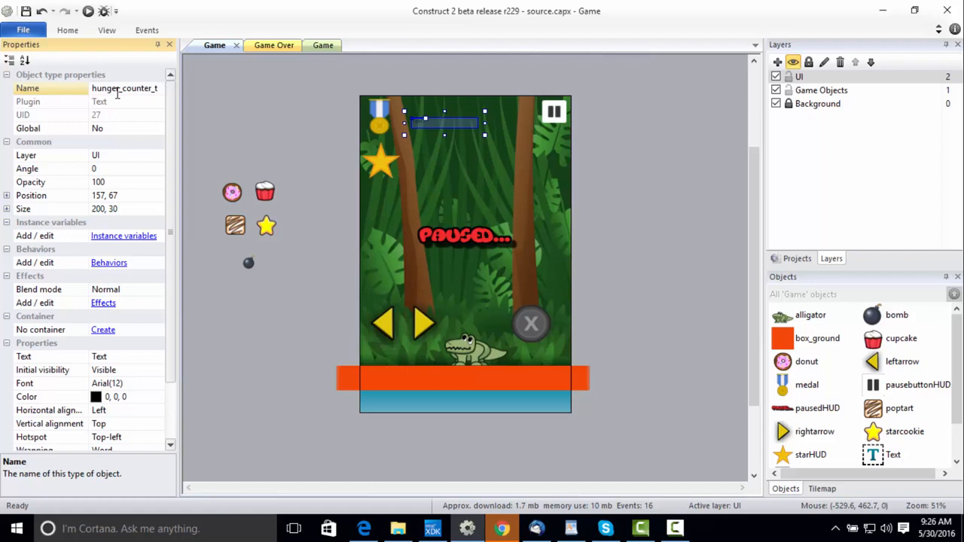
Finish renaming the text object beside the medal as hunger_counter_timer and set its color to white (255, 255, 255).
{"action": "type", "text": "imer"}
{"action": "key", "text": "Return"}
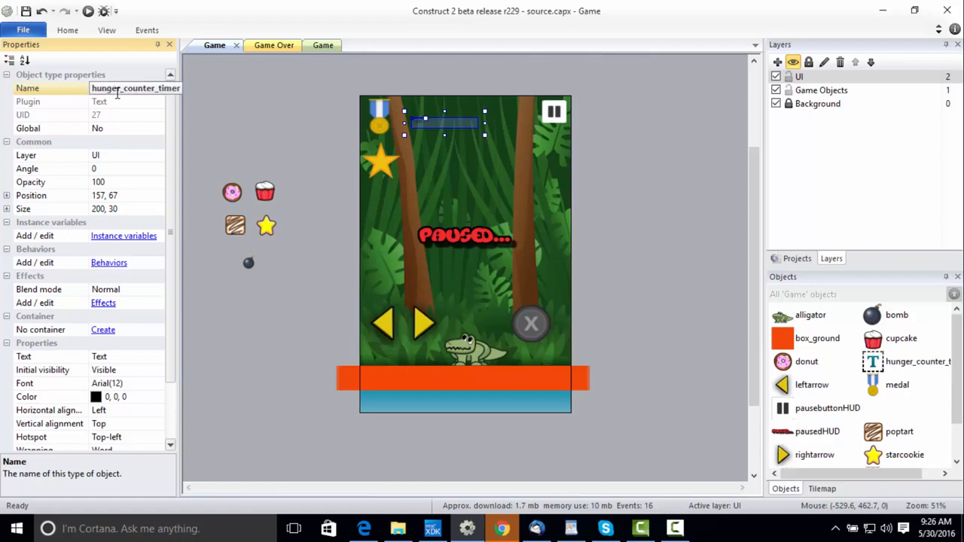
{"action": "left_click", "coordinate": [159, 399]}
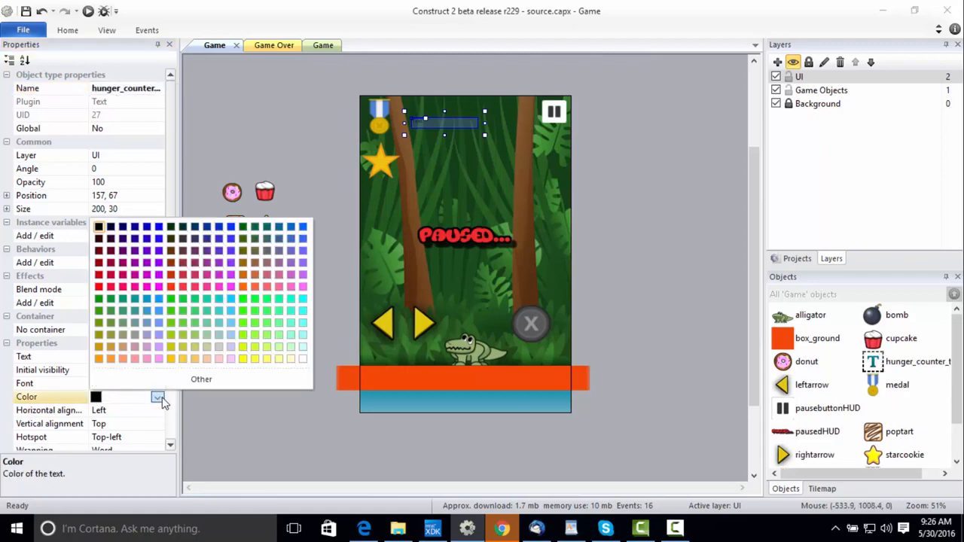
{"action": "left_click", "coordinate": [302, 358]}
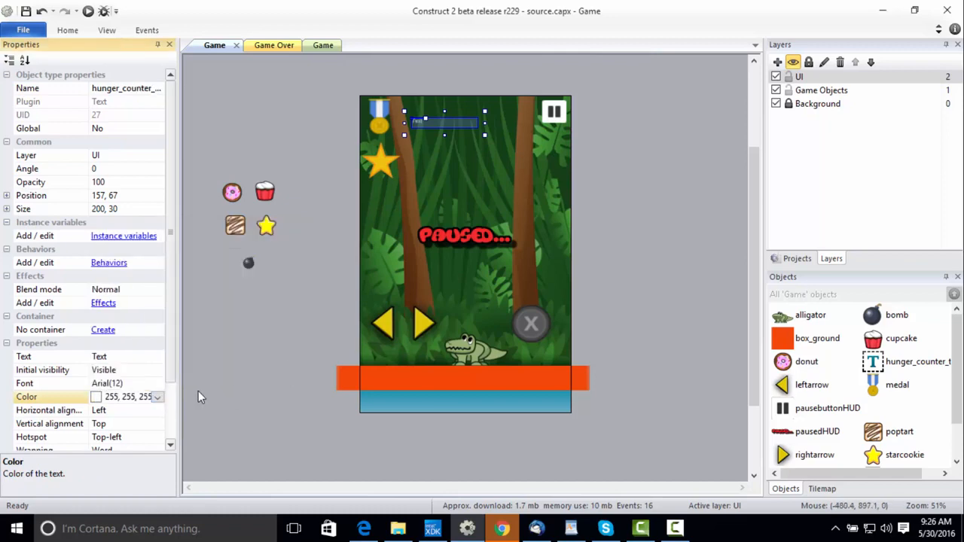
Set the hunger_counter_timer font size to 48.
{"action": "left_click", "coordinate": [150, 385]}
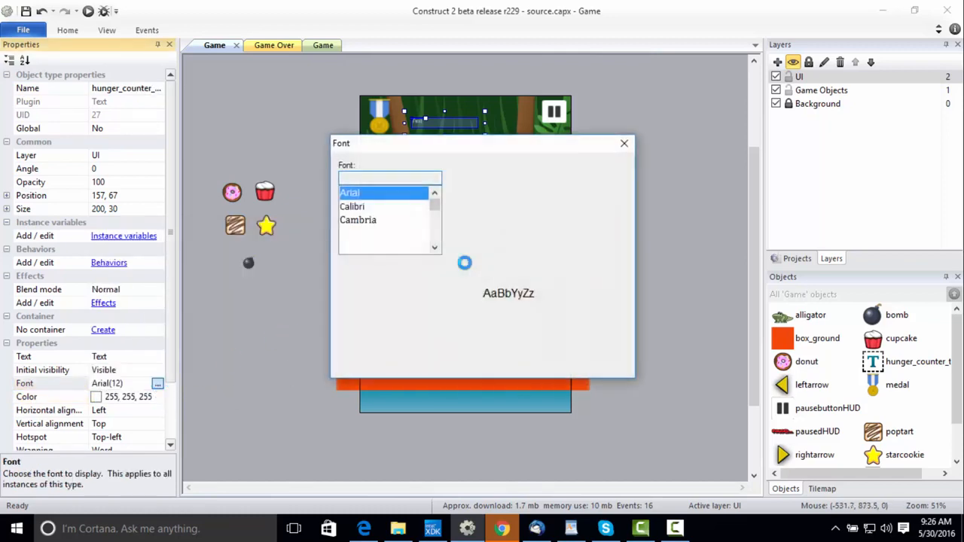
{"action": "left_click_drag", "start_coordinate": [563, 219], "coordinate": [565, 229]}
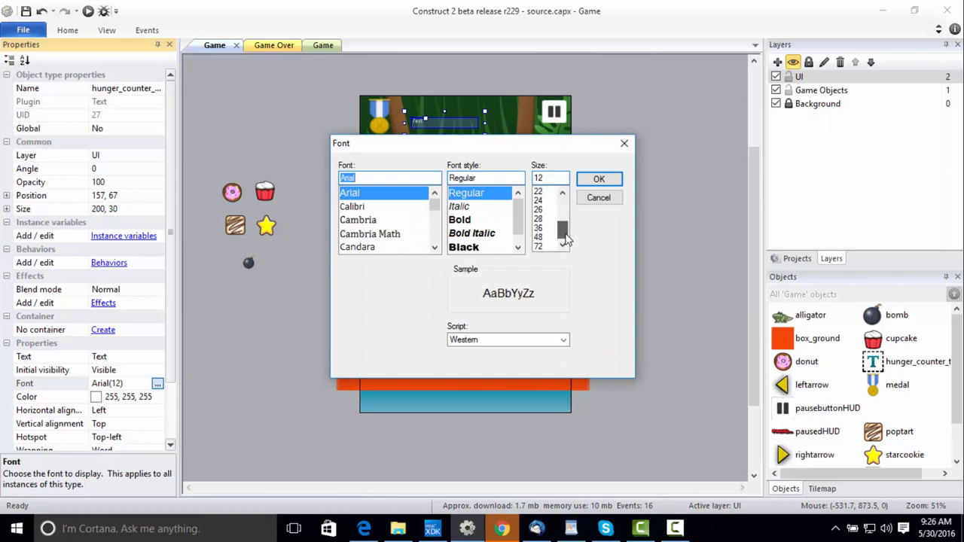
{"action": "left_click", "coordinate": [537, 244]}
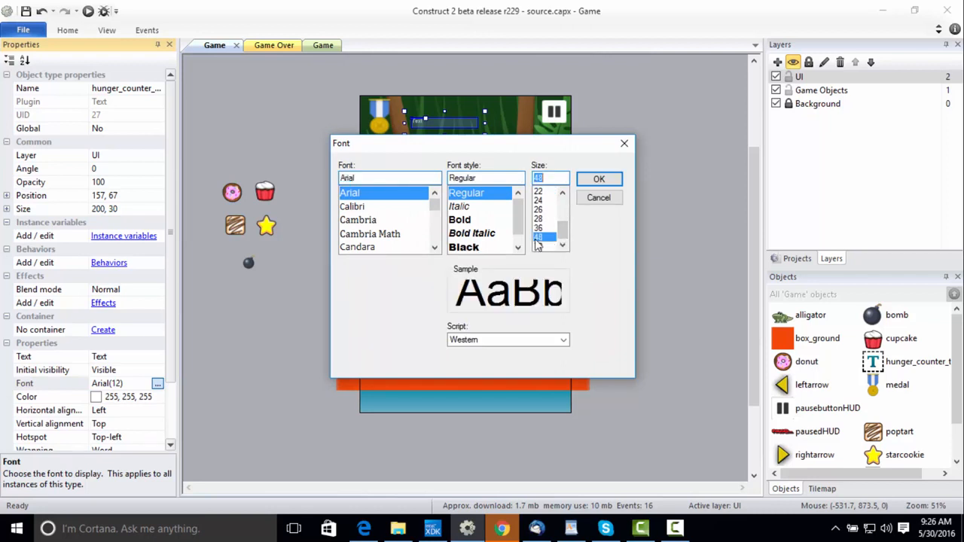
{"action": "left_click", "coordinate": [598, 179]}
Enlarge the hunger_counter_timer box to about 331 × 122 and place it beside the medal at about 121, 37.
{"action": "left_click_drag", "start_coordinate": [486, 112], "coordinate": [528, 81]}
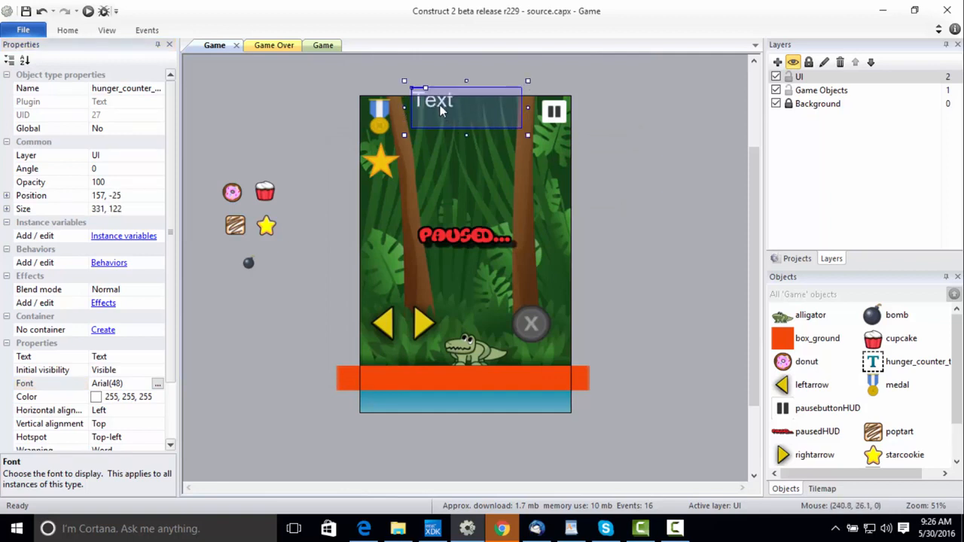
{"action": "left_click_drag", "start_coordinate": [442, 107], "coordinate": [428, 131]}
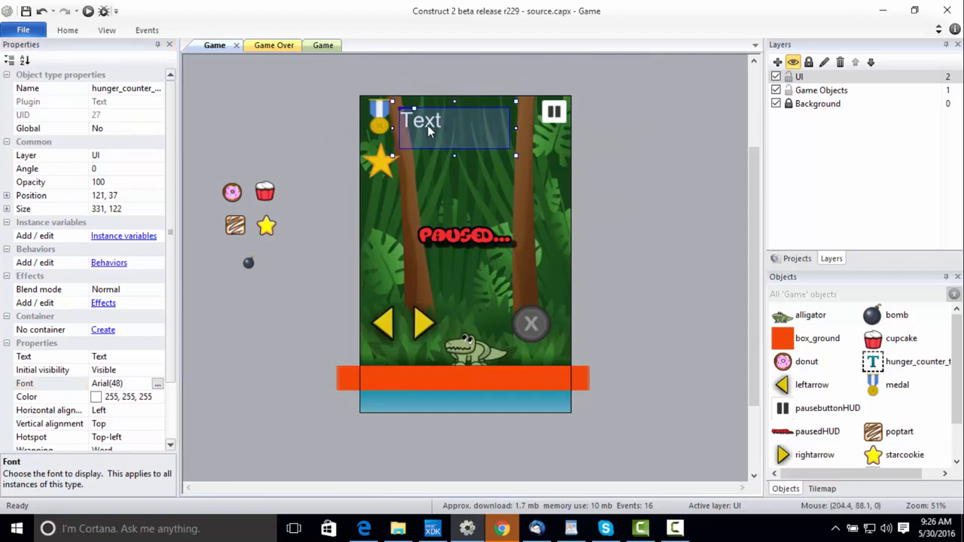
Insert a second Text object on the UI layer beside the star icon, at about 166, 197.
{"action": "left_click", "coordinate": [277, 105]}
{"action": "double_click", "coordinate": [277, 104]}
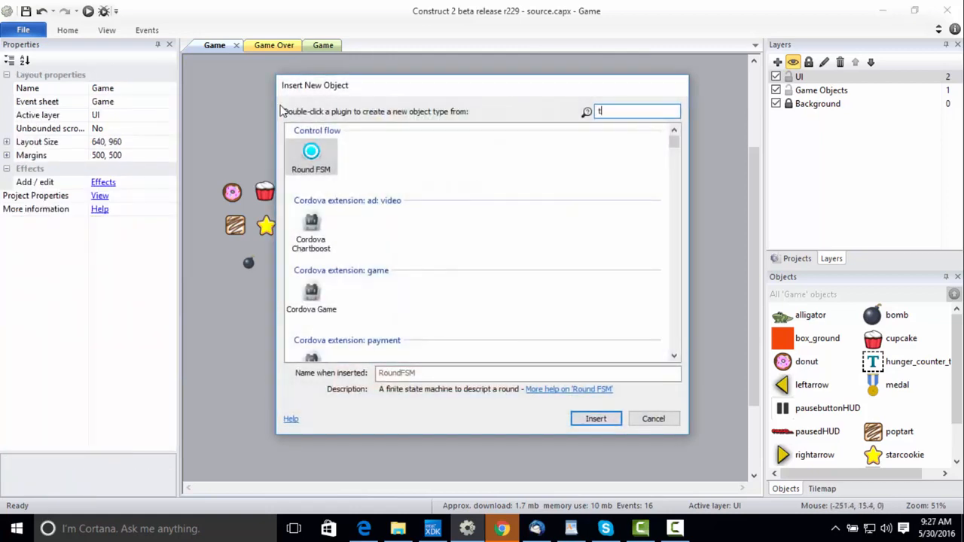
{"action": "type", "text": "ext"}
{"action": "double_click", "coordinate": [311, 223]}
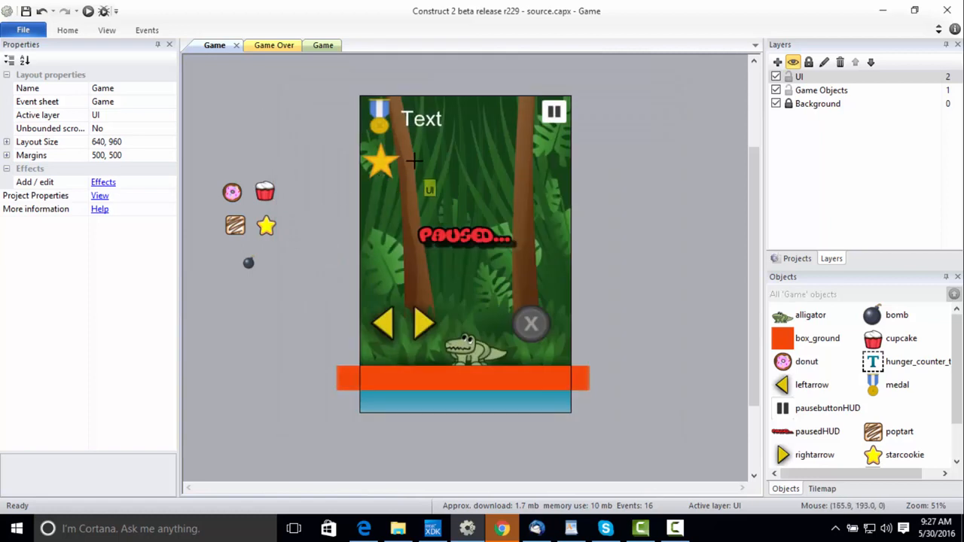
{"action": "left_click", "coordinate": [408, 156]}
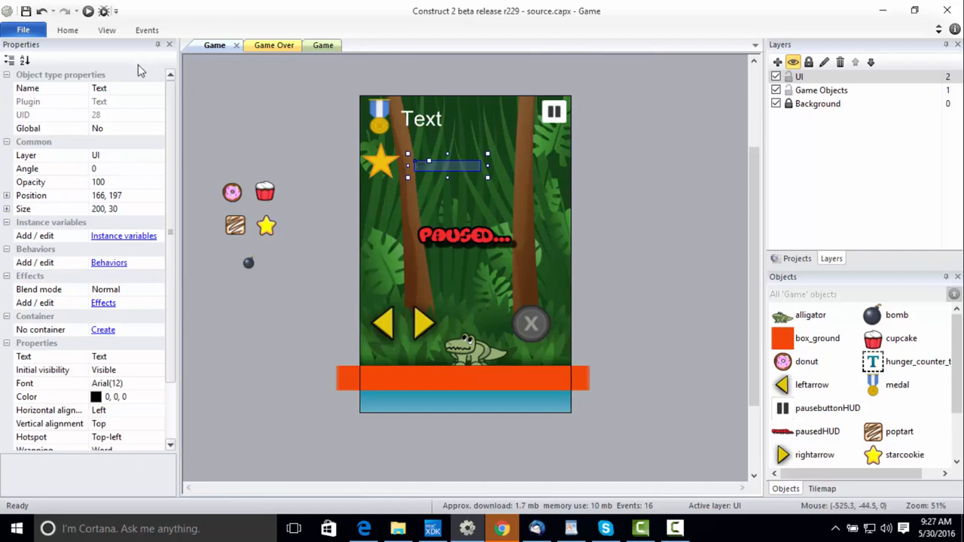
Rename the text object beside the star as score_counter.
{"action": "left_click", "coordinate": [141, 88]}
{"action": "type", "text": "score_counter"}
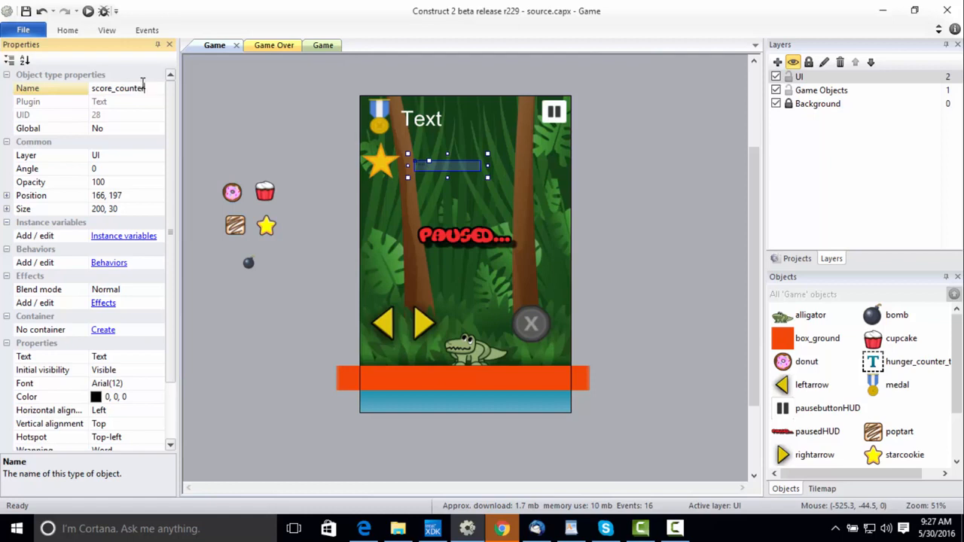
{"action": "key", "text": "Return"}
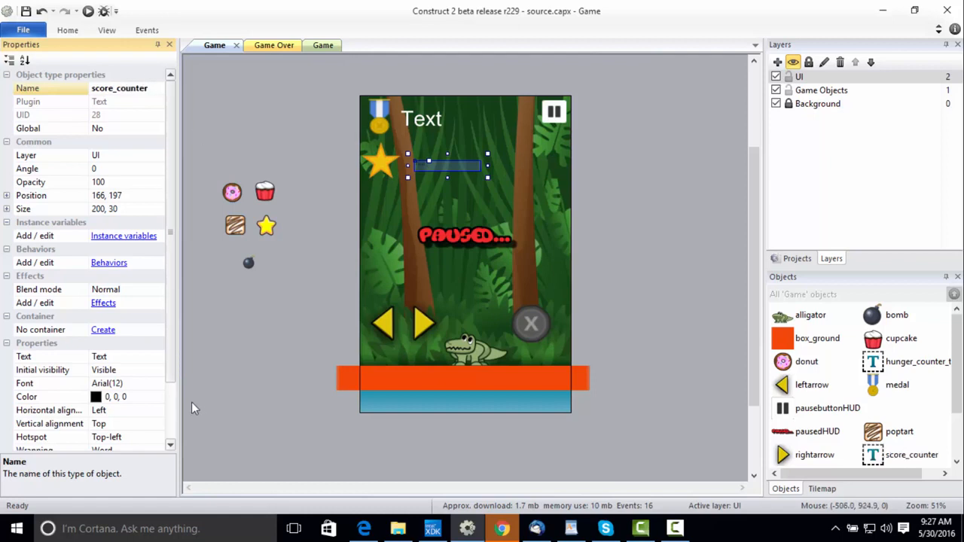
Set the score_counter font to Arial size 48 and its color to white (255, 255, 255).
{"action": "left_click", "coordinate": [113, 384]}
{"action": "left_click", "coordinate": [157, 383]}
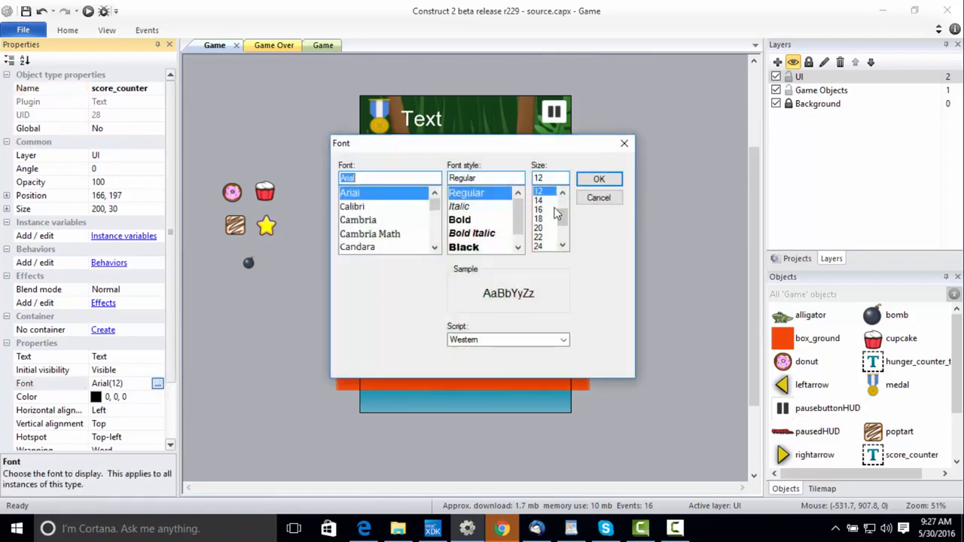
{"action": "left_click_drag", "start_coordinate": [562, 215], "coordinate": [570, 238]}
{"action": "left_click", "coordinate": [539, 236]}
{"action": "left_click", "coordinate": [599, 179]}
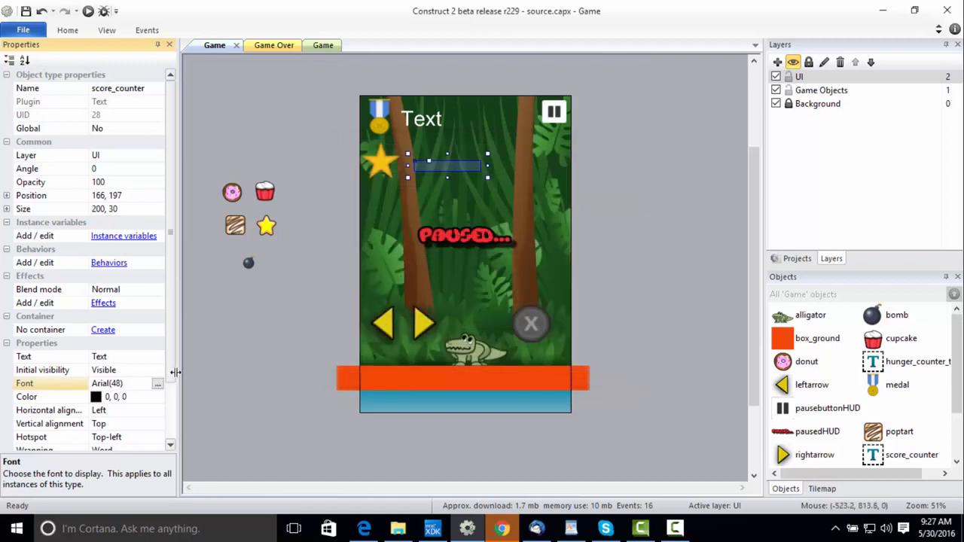
{"action": "left_click", "coordinate": [158, 397]}
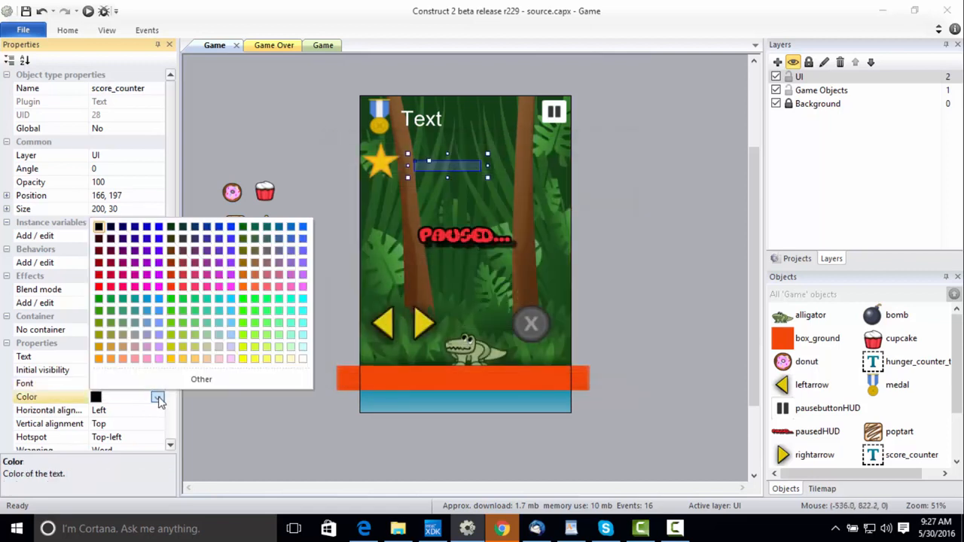
{"action": "left_click", "coordinate": [301, 360]}
Enlarge the score_counter box to about 258 × 98 and place it beside the star at about 134, 167.
{"action": "left_click_drag", "start_coordinate": [487, 177], "coordinate": [506, 202]}
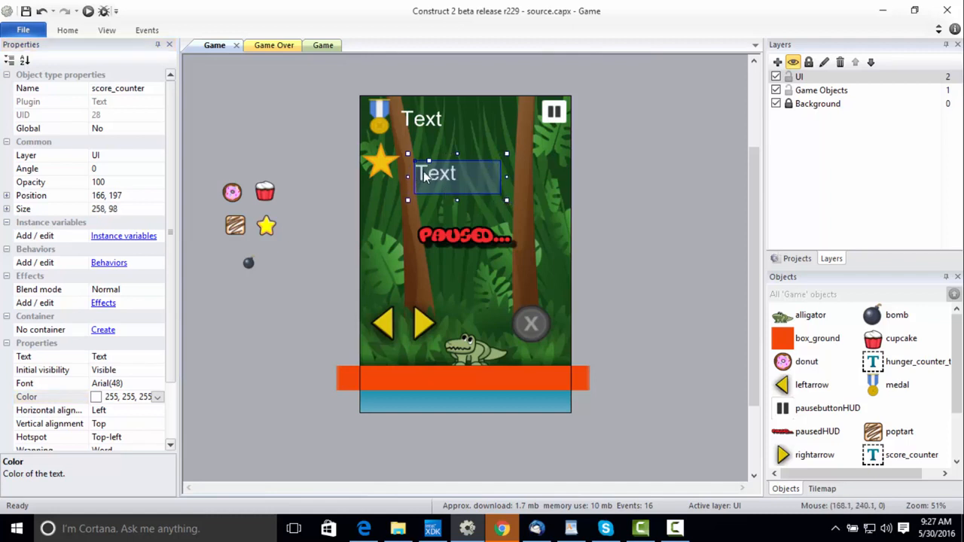
{"action": "left_click_drag", "start_coordinate": [434, 179], "coordinate": [423, 170]}
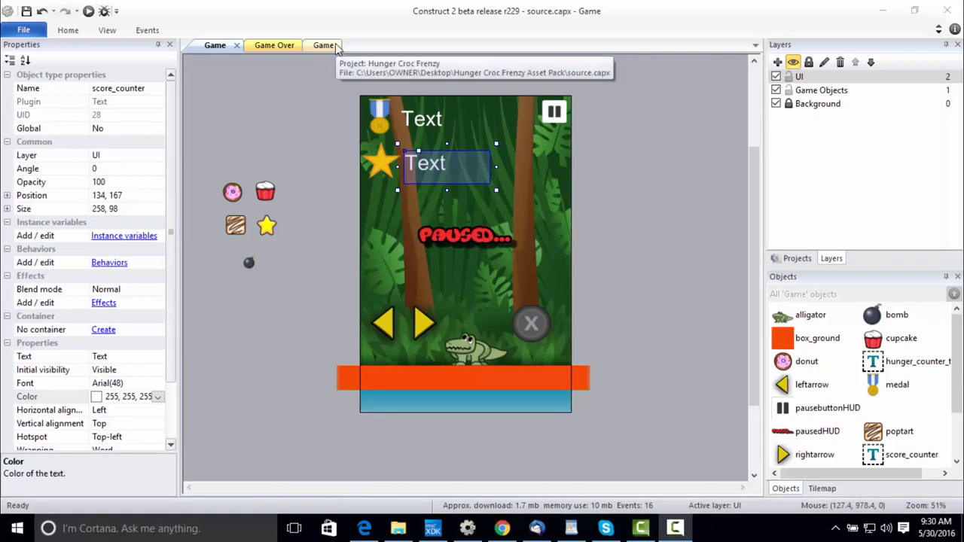
Add an event group named Text Updates below the Collisions group on the Game event sheet.
{"action": "left_click", "coordinate": [332, 47]}
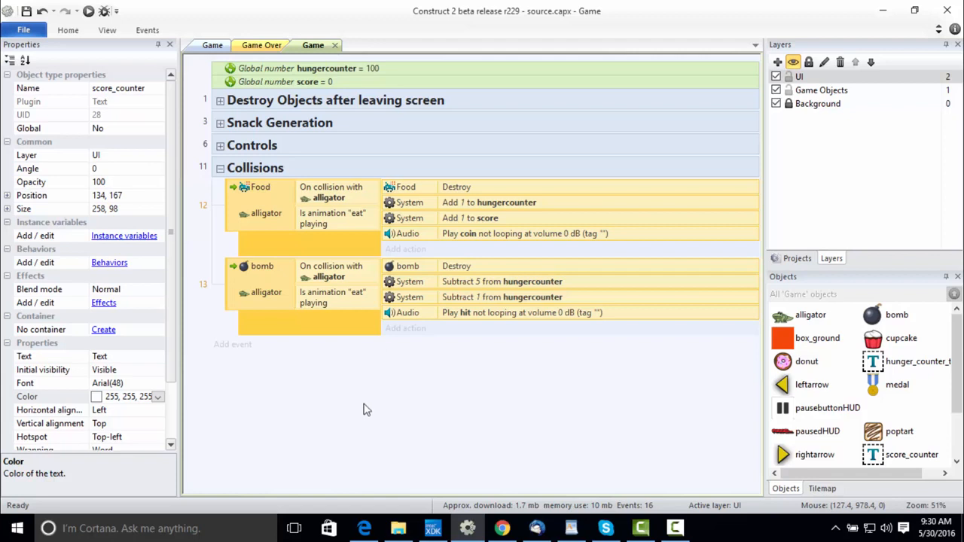
{"action": "right_click", "coordinate": [256, 387]}
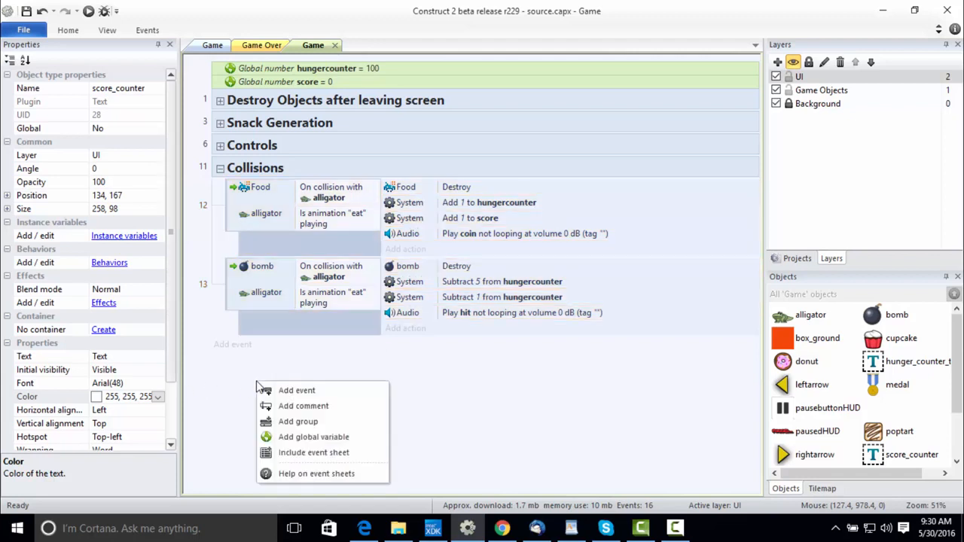
{"action": "left_click", "coordinate": [299, 428]}
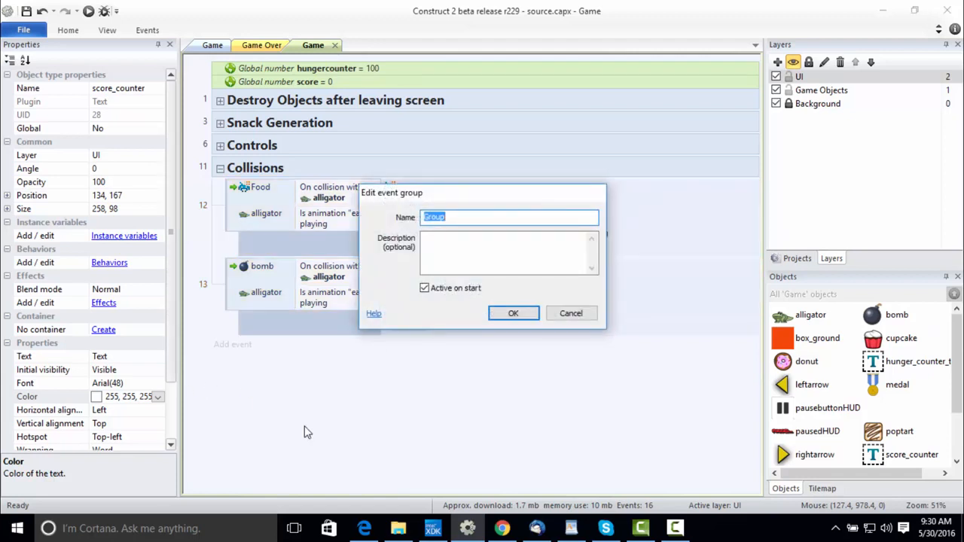
{"action": "type", "text": "Text Updates"}
{"action": "key", "text": "Return"}
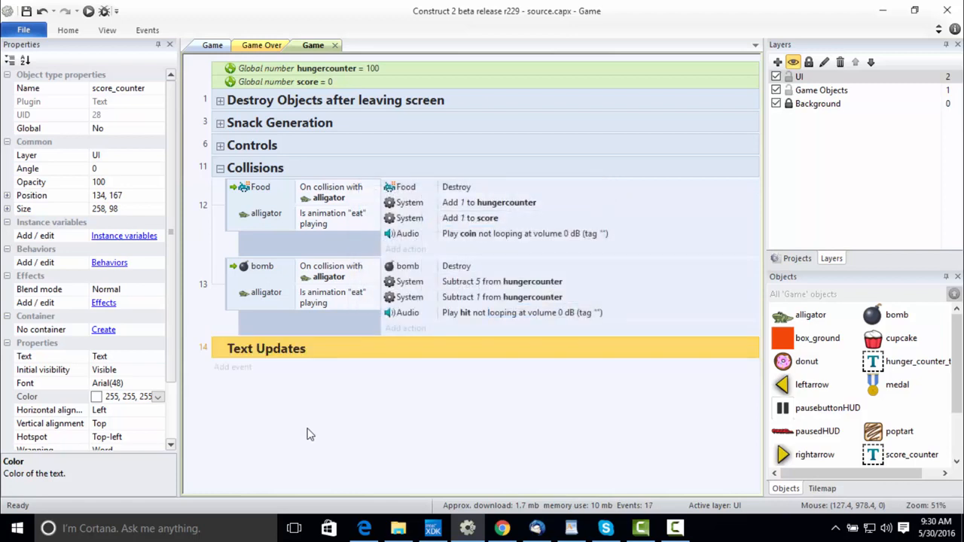
Add a System event below the Text Updates heading that runs every 0.1 seconds.
{"action": "left_click", "coordinate": [233, 367]}
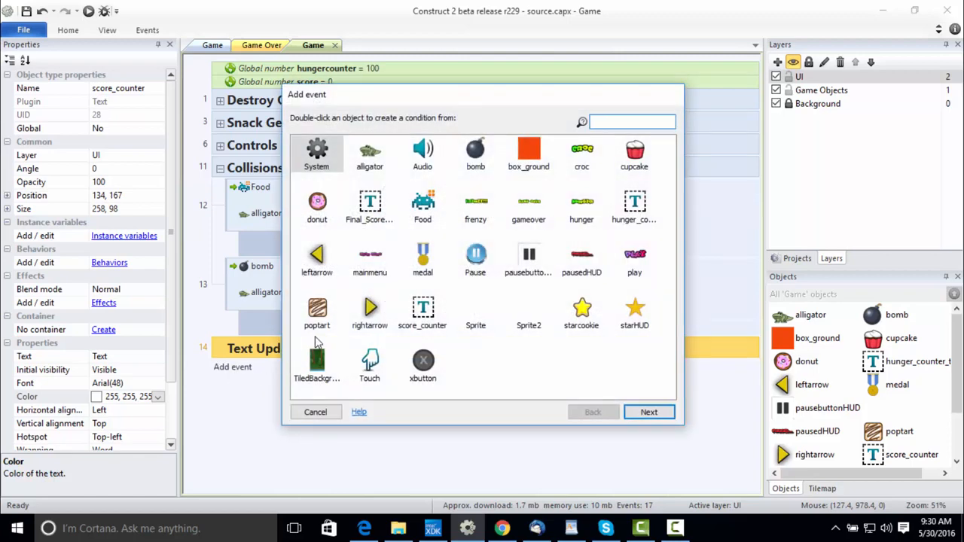
{"action": "double_click", "coordinate": [317, 153]}
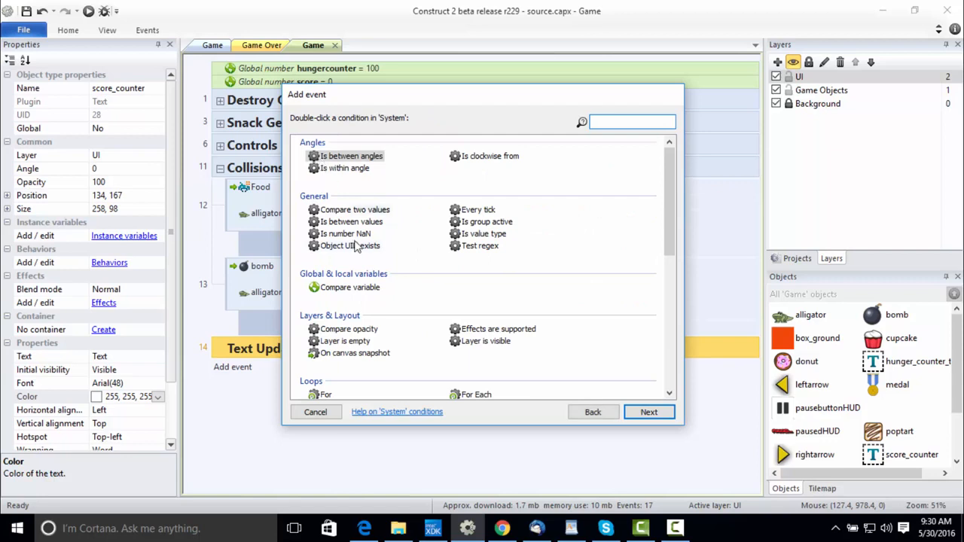
{"action": "type", "text": "every"}
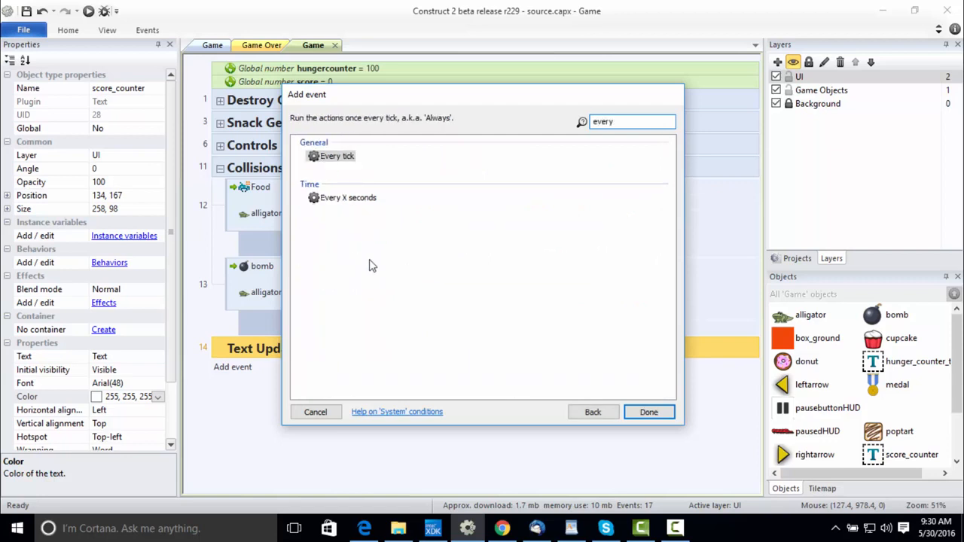
{"action": "left_click", "coordinate": [358, 203]}
{"action": "double_click", "coordinate": [358, 199]}
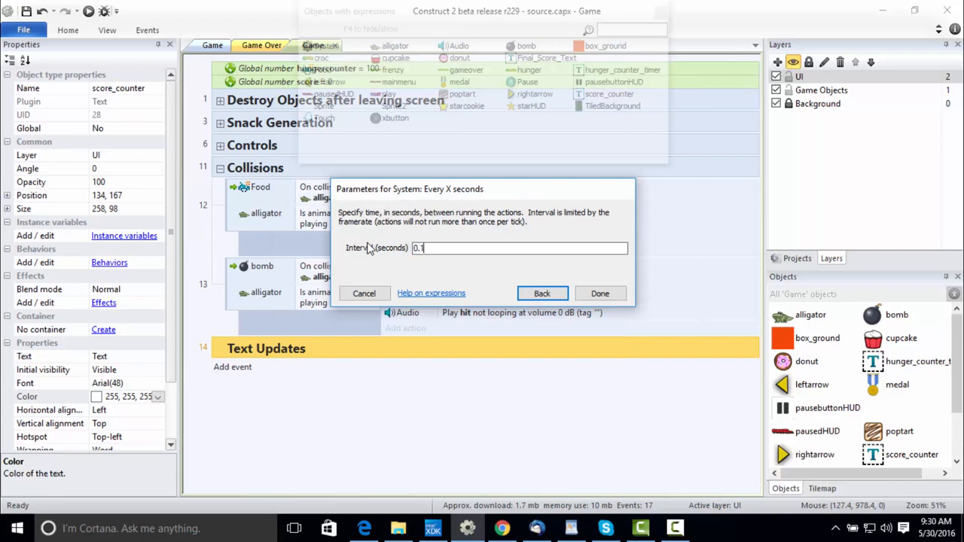
{"action": "key", "text": "Return"}
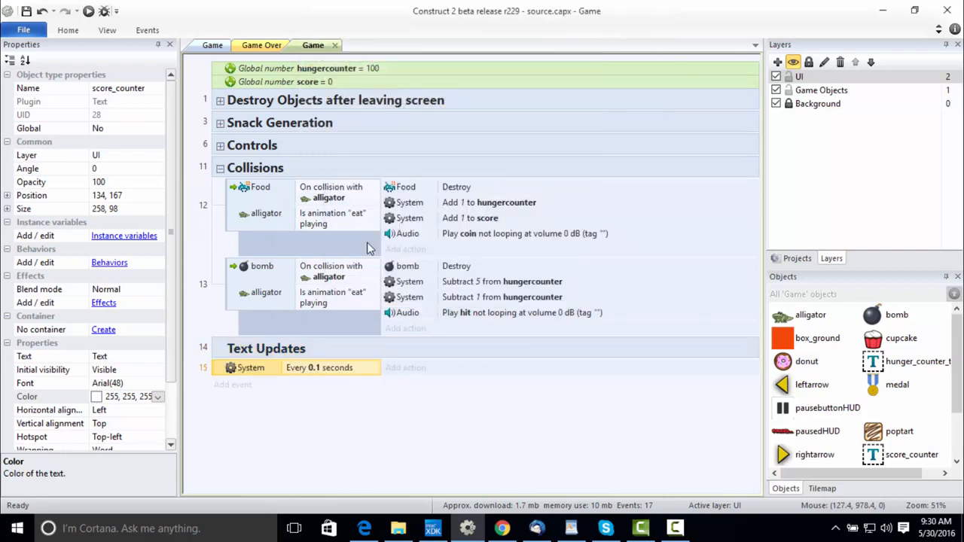
Add a Set text action for hunger_counter_timer with the value hungercounter to the 0.1-second event, and widen the action object column.
{"action": "left_click", "coordinate": [403, 368]}
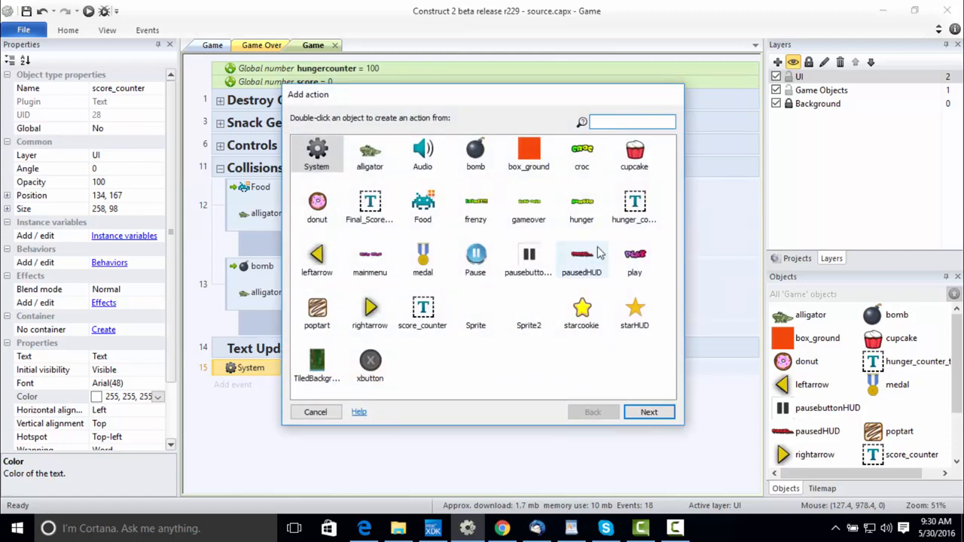
{"action": "left_click", "coordinate": [644, 211]}
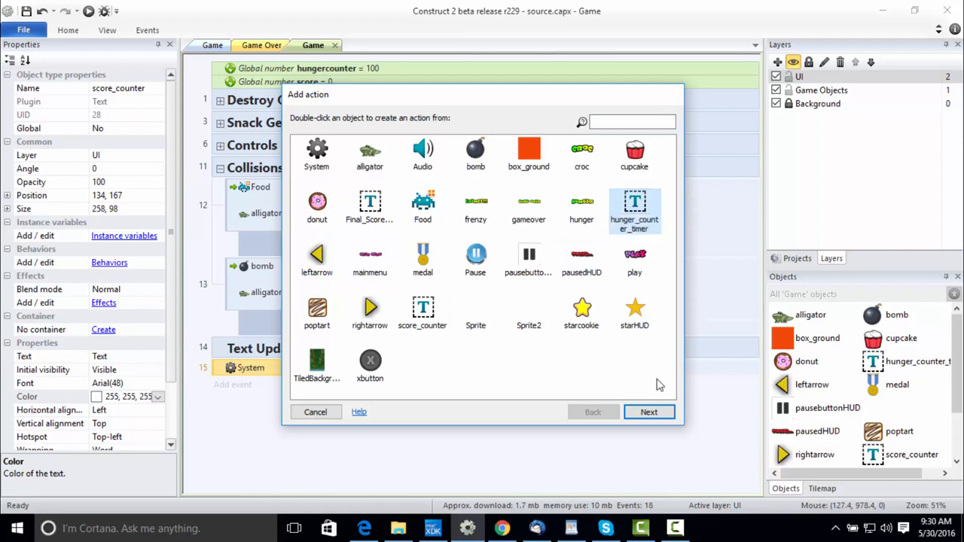
{"action": "left_click", "coordinate": [650, 416]}
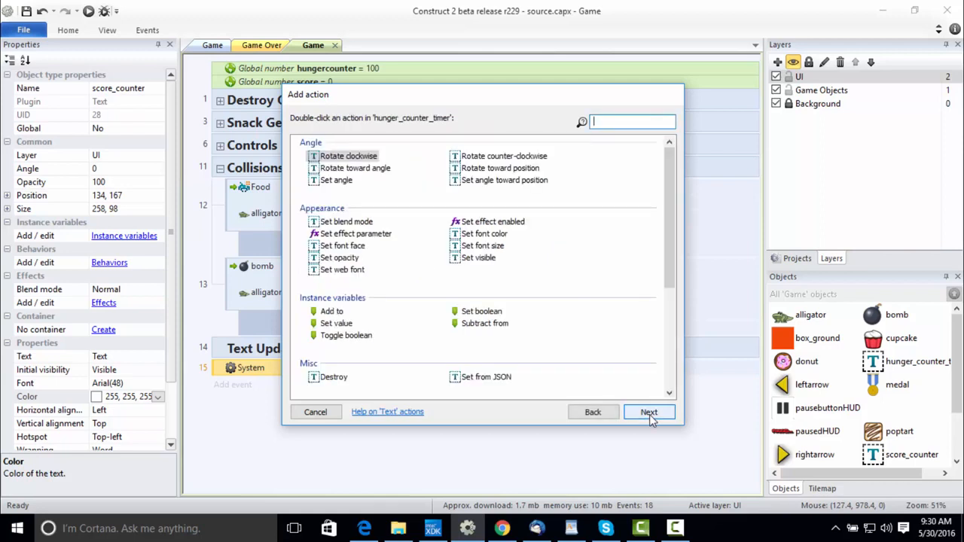
{"action": "type", "text": "se"}
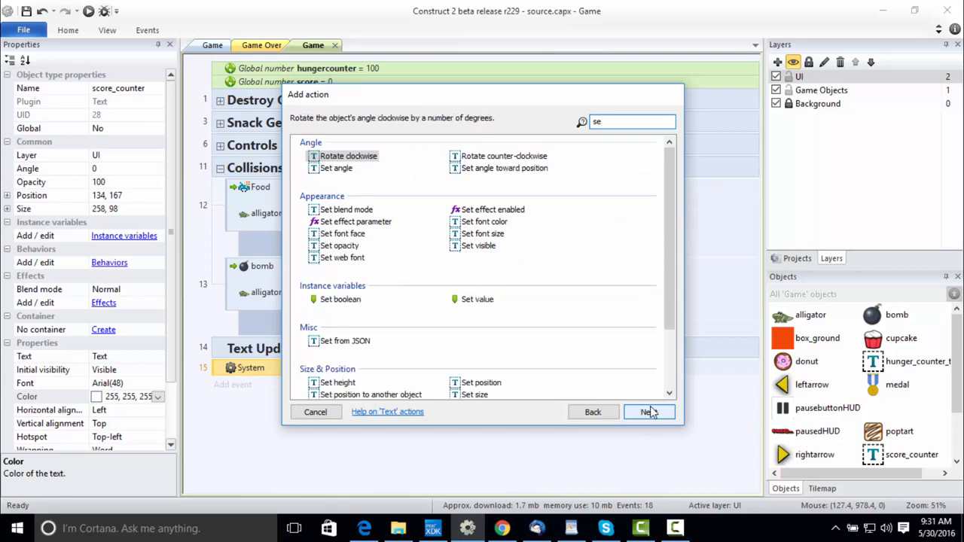
{"action": "type", "text": "t"}
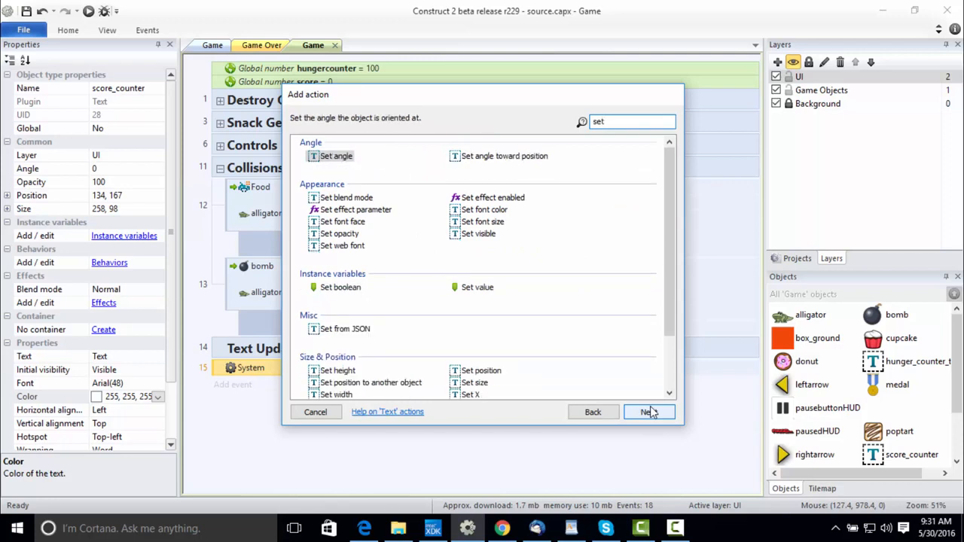
{"action": "type", "text": " te"}
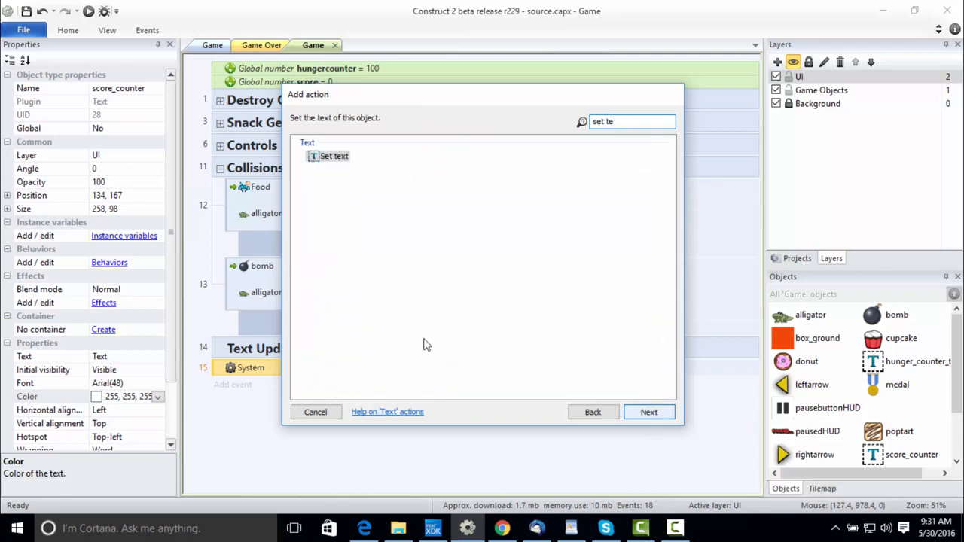
{"action": "double_click", "coordinate": [329, 158]}
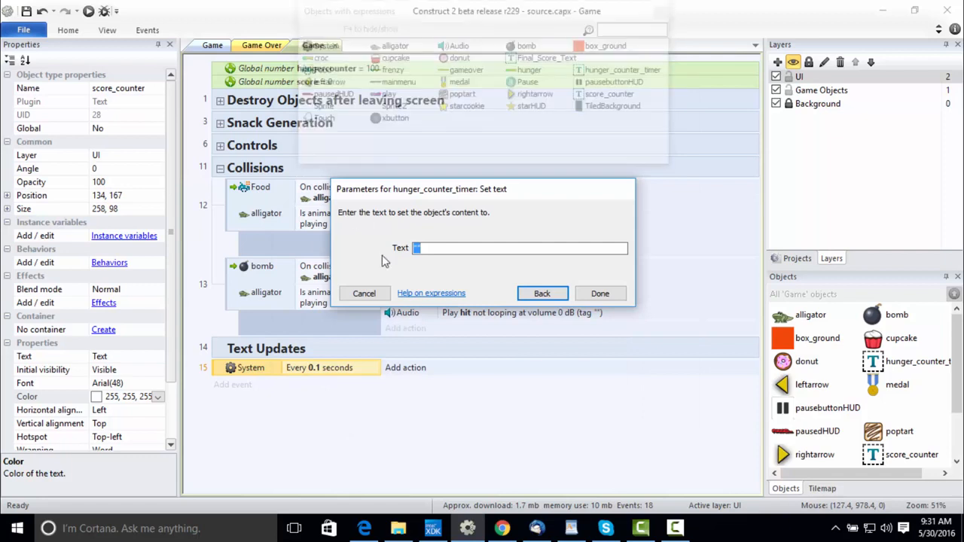
{"action": "type", "text": "hungerc"}
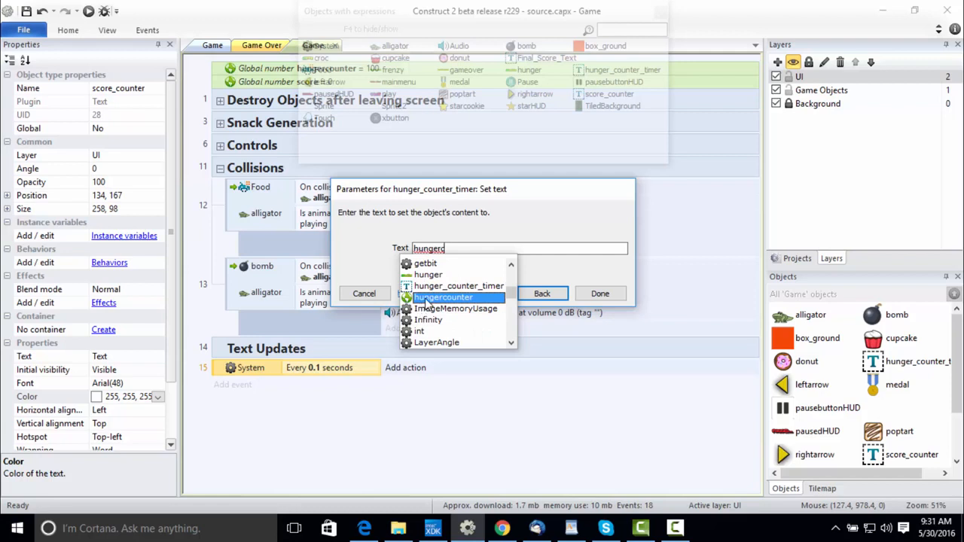
{"action": "left_click", "coordinate": [426, 304]}
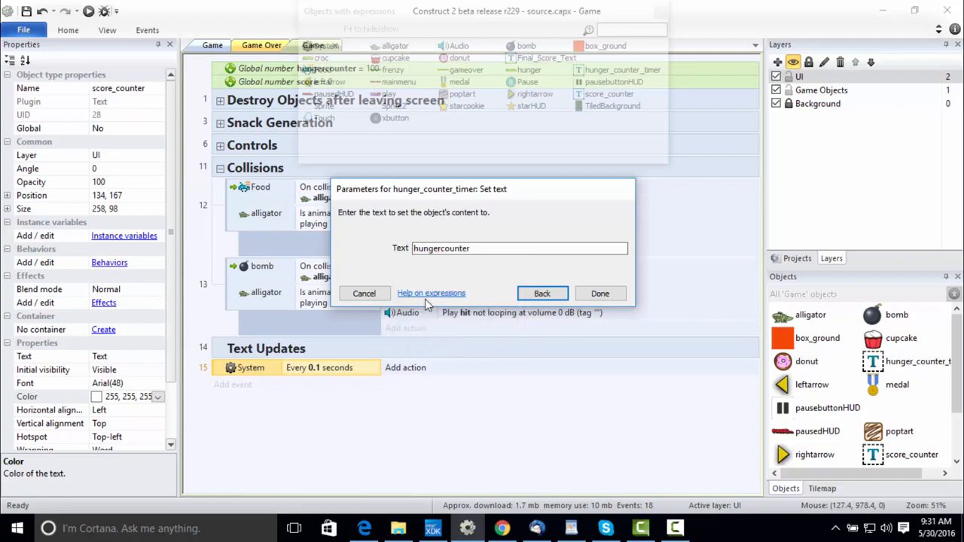
{"action": "left_click", "coordinate": [605, 294]}
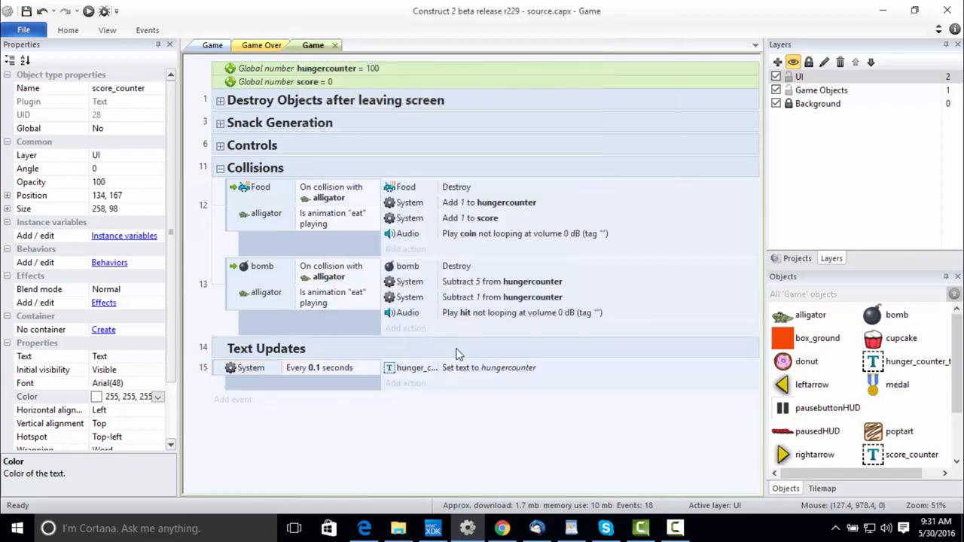
{"action": "left_click", "coordinate": [435, 372]}
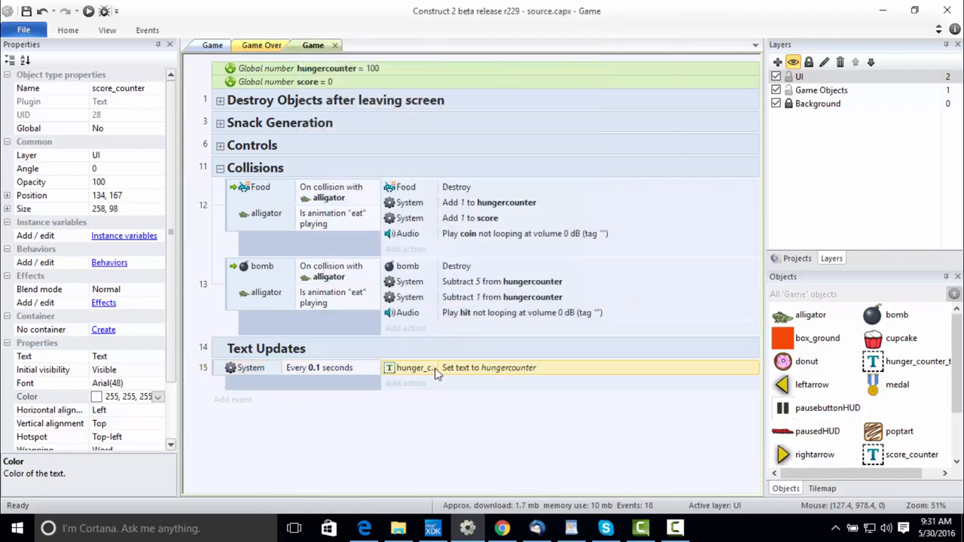
{"action": "left_click_drag", "start_coordinate": [442, 367], "coordinate": [450, 367]}
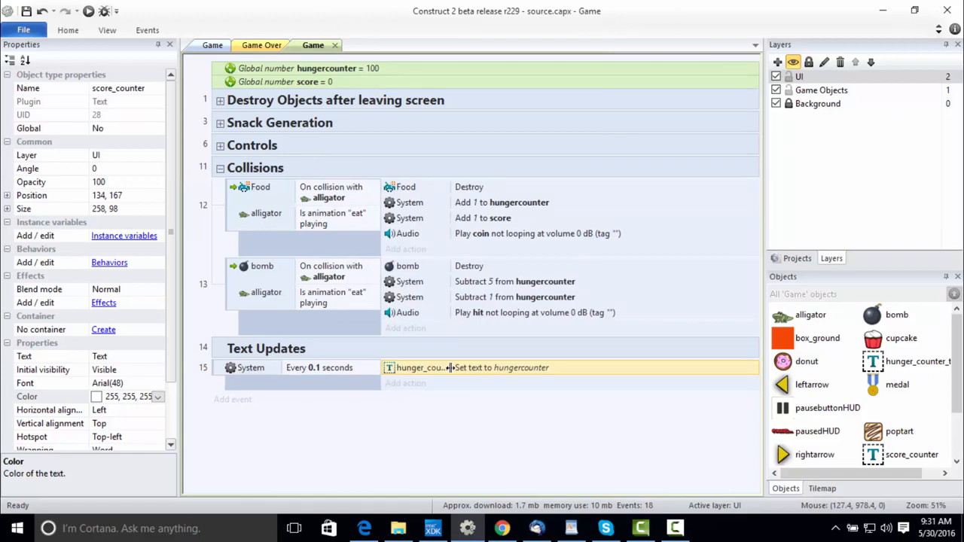
Add a second System event below the hunger text event in Text Updates that runs every 0.1 seconds.
{"action": "left_click", "coordinate": [236, 401]}
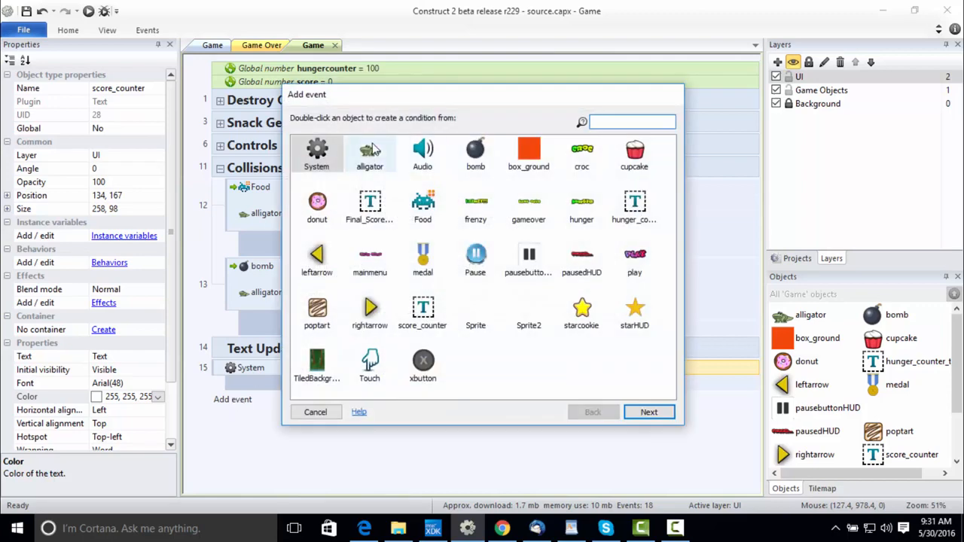
{"action": "double_click", "coordinate": [318, 154]}
{"action": "type", "text": "every x"}
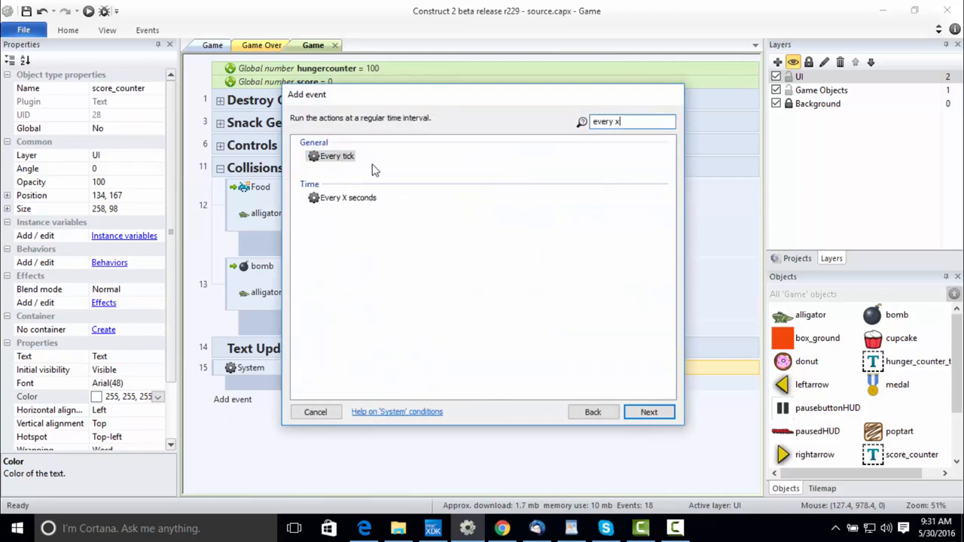
{"action": "double_click", "coordinate": [342, 157]}
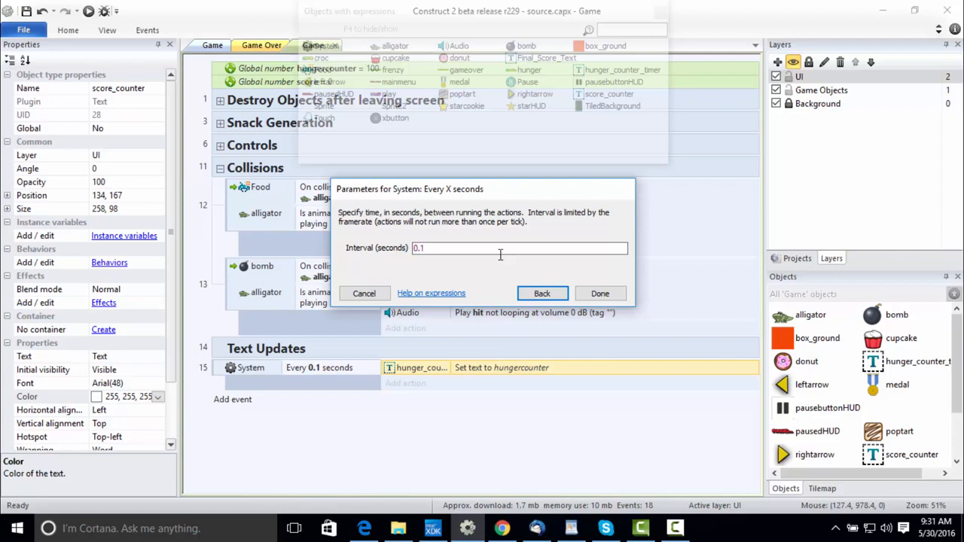
{"action": "key", "text": "Return"}
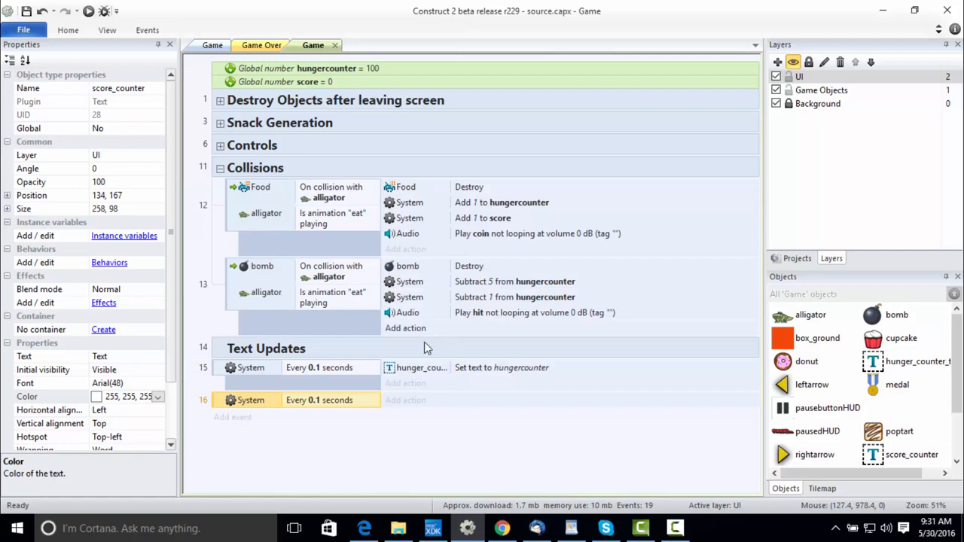
Add a Set text action for score_counter with the value score to the second 0.1-second event, and widen the action object column further.
{"action": "left_click", "coordinate": [405, 400]}
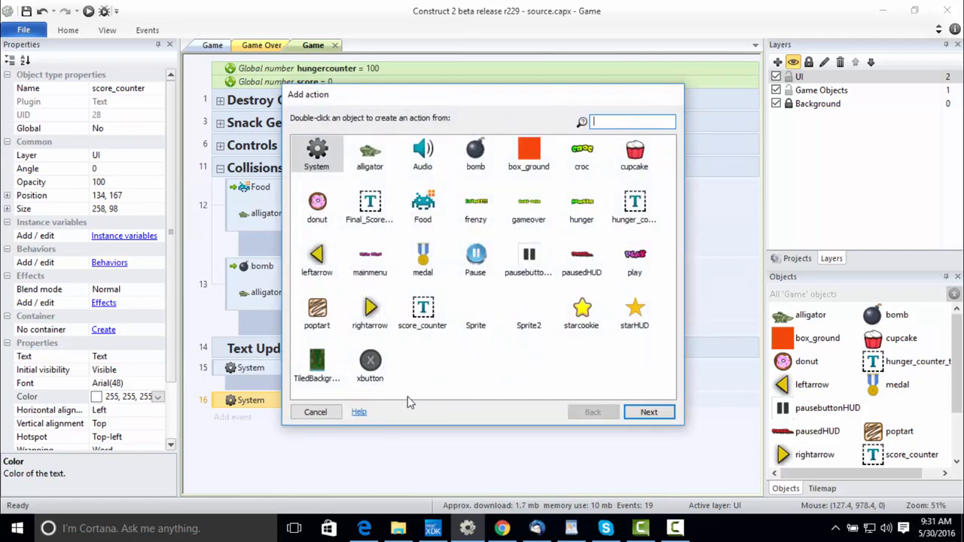
{"action": "type", "text": "scoer"}
{"action": "key", "text": "BackSpace"}
{"action": "key", "text": "BackSpace"}
{"action": "type", "text": "re"}
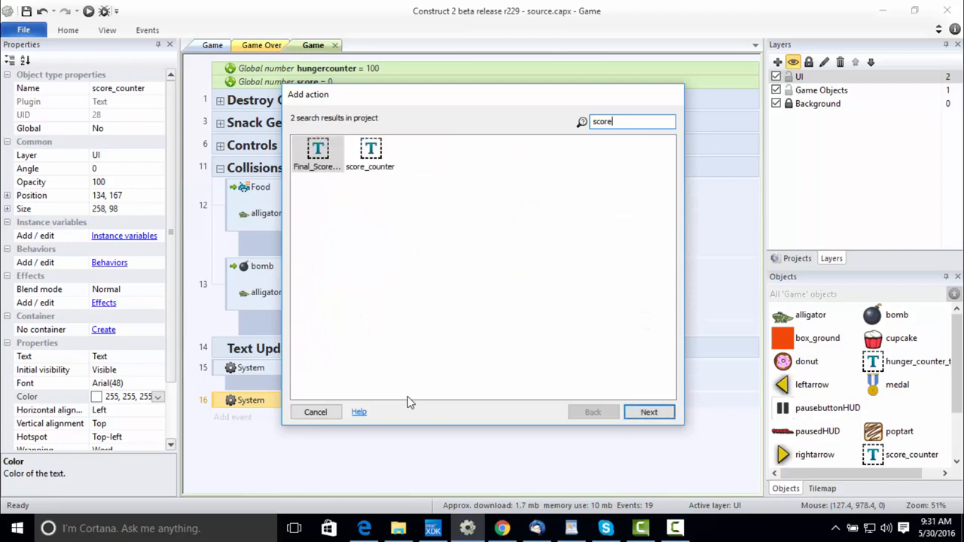
{"action": "left_click", "coordinate": [380, 149]}
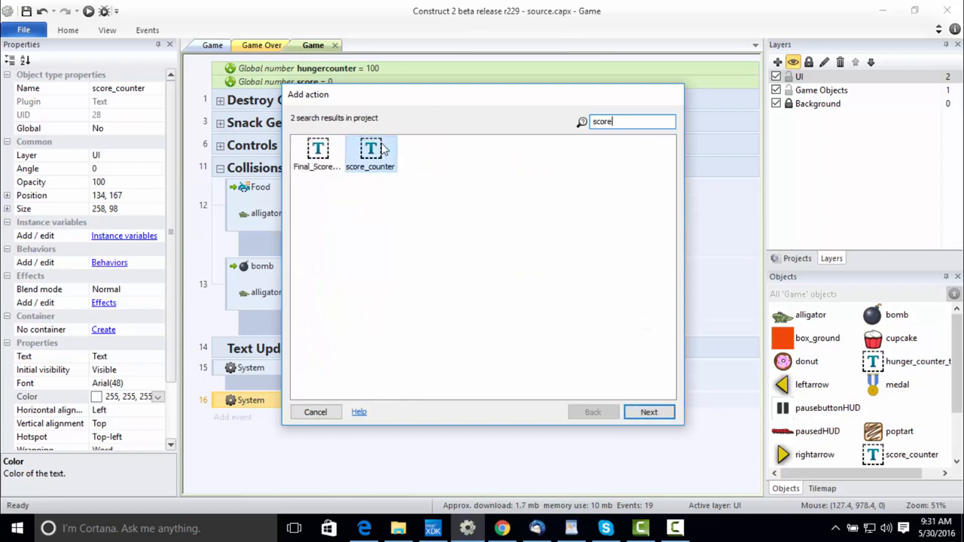
{"action": "double_click", "coordinate": [380, 149]}
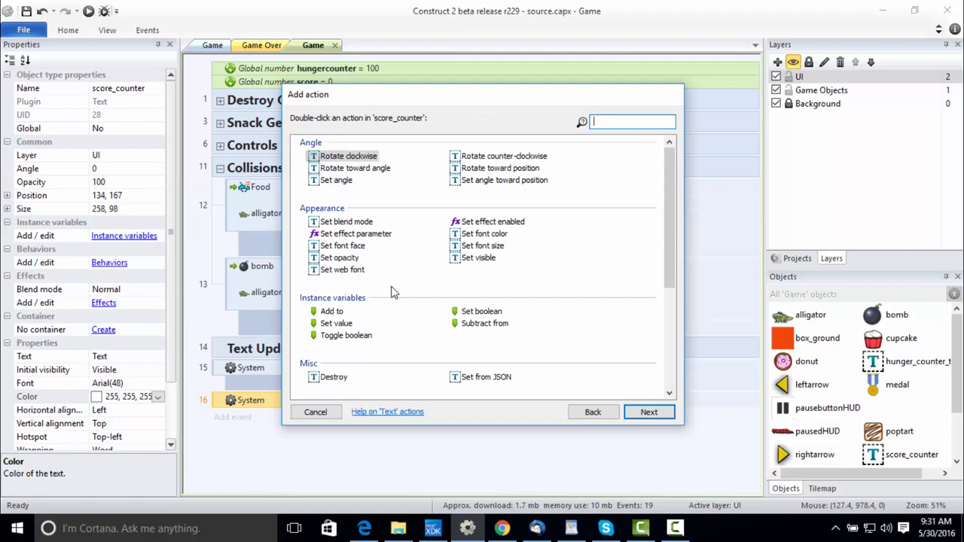
{"action": "type", "text": "set tex"}
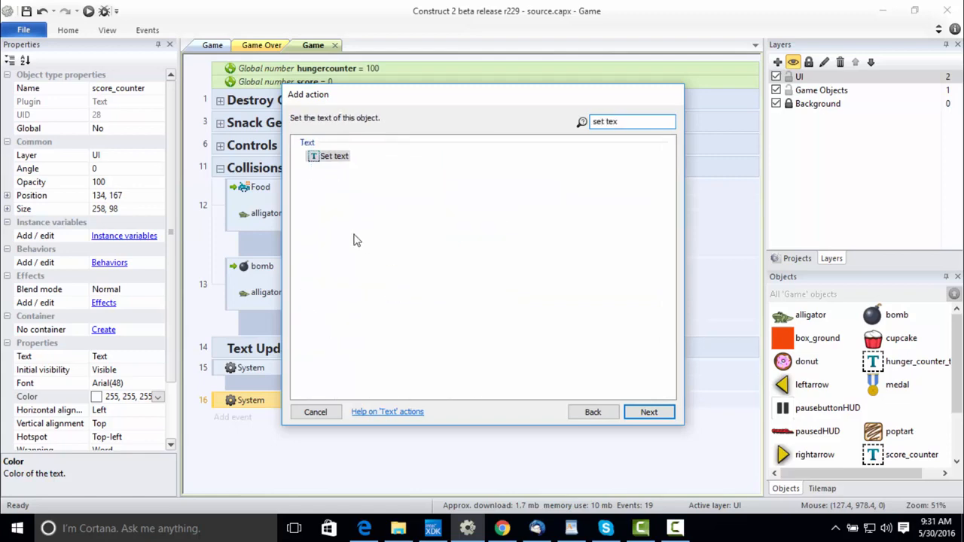
{"action": "double_click", "coordinate": [331, 157]}
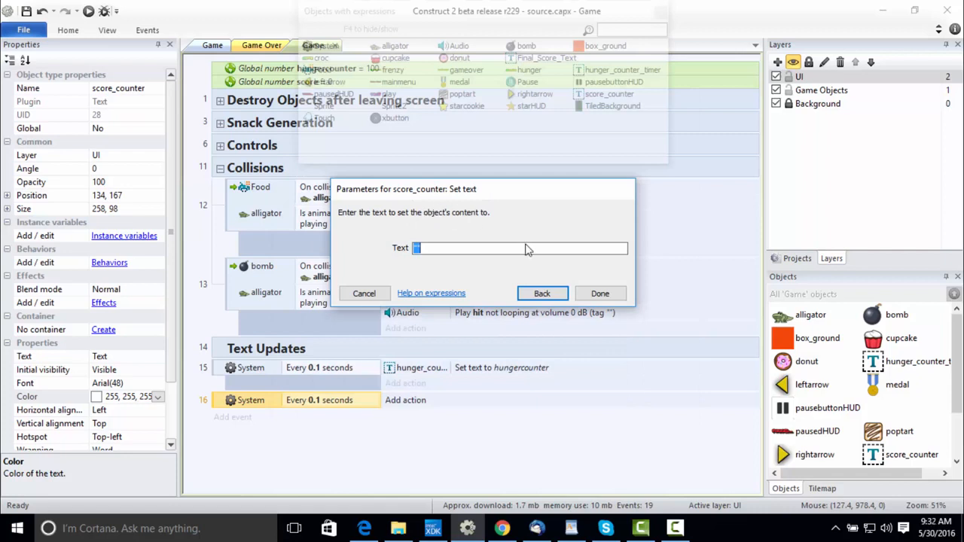
{"action": "type", "text": "score"}
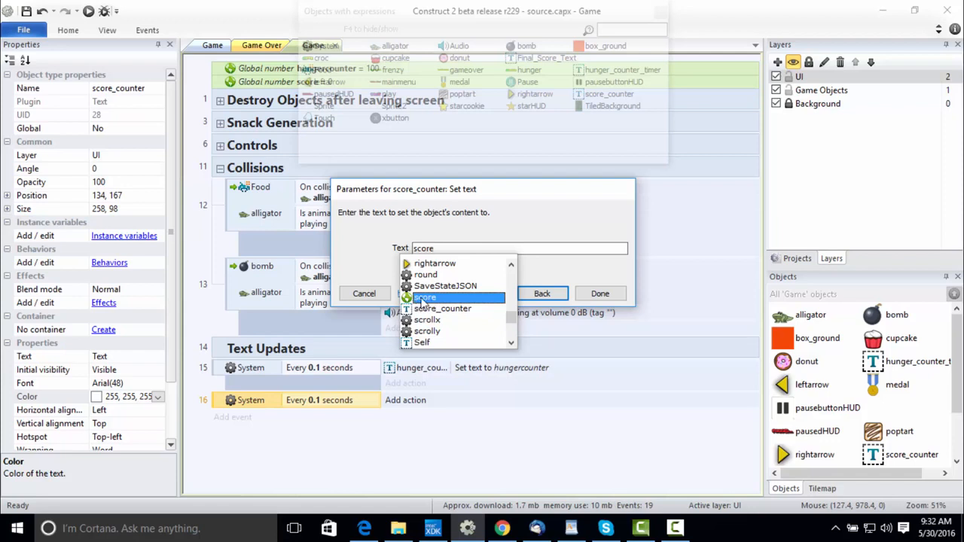
{"action": "left_click", "coordinate": [422, 297]}
{"action": "left_click", "coordinate": [600, 293]}
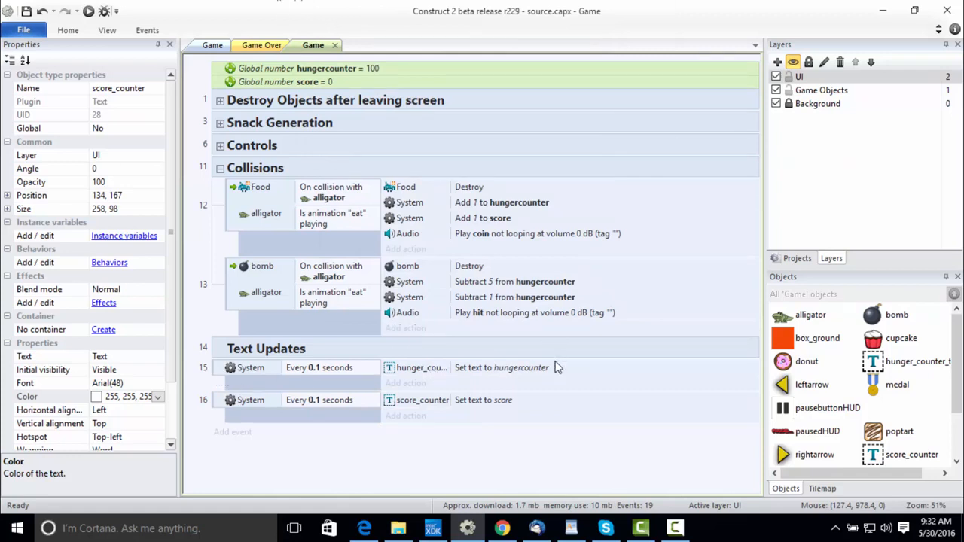
{"action": "left_click_drag", "start_coordinate": [454, 368], "coordinate": [462, 367]}
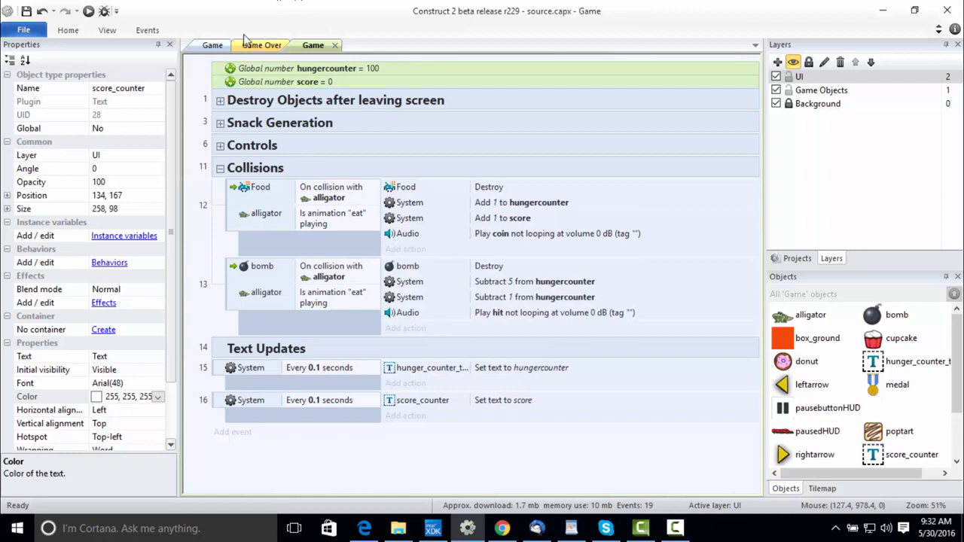
Examine the hunger and score text objects on the Game layout and the events that update them on the Game event sheet.
{"action": "left_click", "coordinate": [212, 45]}
{"action": "left_click", "coordinate": [419, 125]}
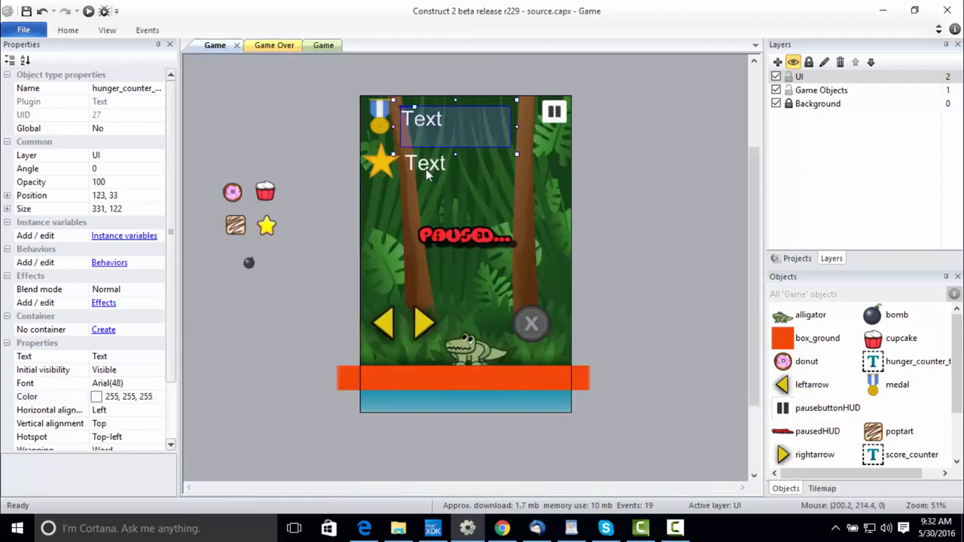
{"action": "left_click", "coordinate": [426, 168]}
{"action": "left_click", "coordinate": [414, 122]}
{"action": "left_click", "coordinate": [422, 169]}
{"action": "left_click", "coordinate": [426, 115]}
{"action": "left_click", "coordinate": [422, 131]}
{"action": "left_click", "coordinate": [426, 172]}
{"action": "left_click", "coordinate": [419, 124]}
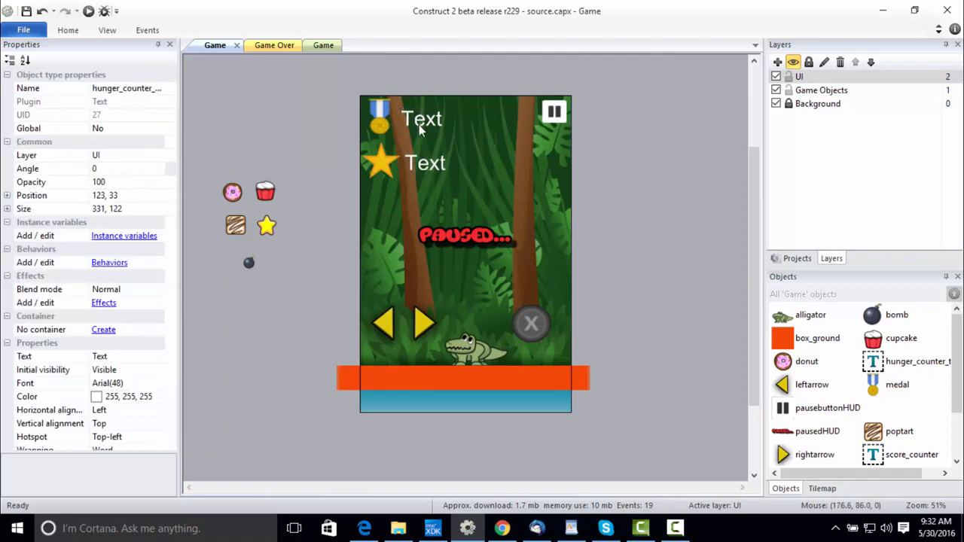
{"action": "left_click", "coordinate": [420, 168]}
{"action": "left_click", "coordinate": [418, 125]}
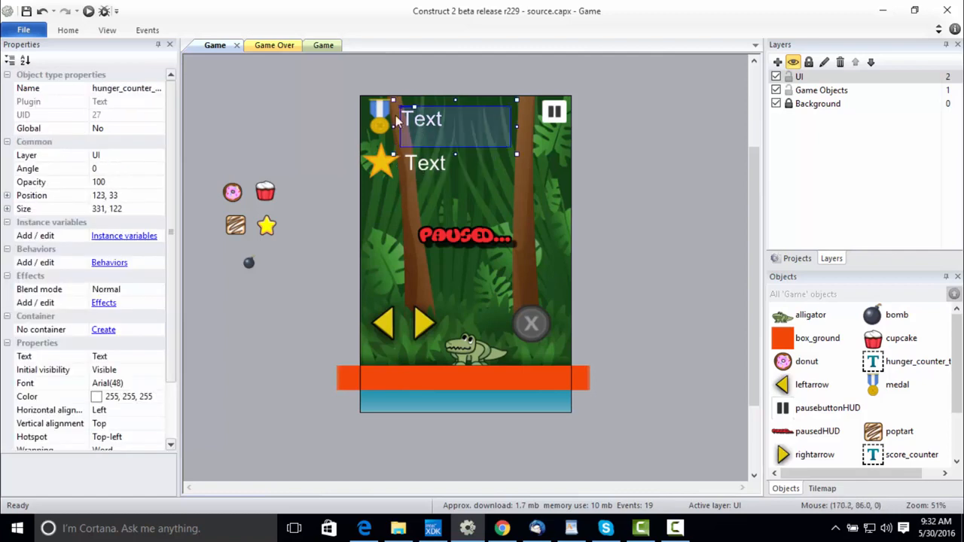
{"action": "left_click", "coordinate": [261, 47]}
{"action": "left_click", "coordinate": [322, 45]}
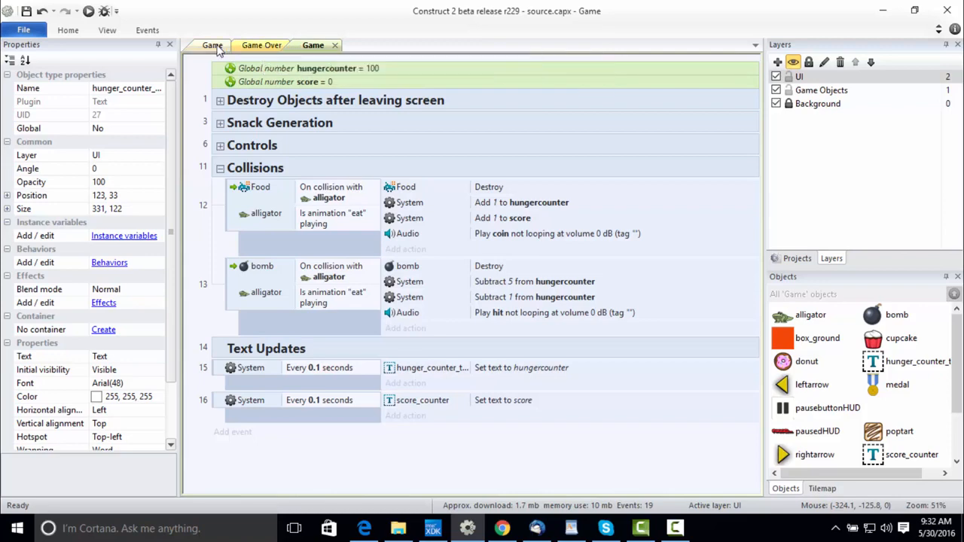
{"action": "left_click", "coordinate": [212, 47]}
Preview the game, test how moving and eating affect the hunger and score counters, and close the preview to return to the Game layout.
{"action": "left_click", "coordinate": [89, 11]}
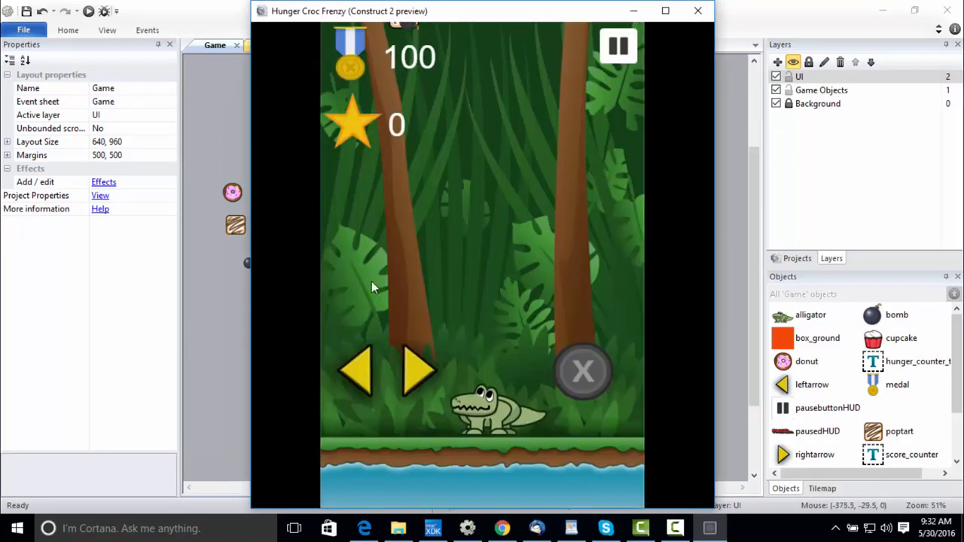
{"action": "left_click", "coordinate": [368, 362]}
{"action": "left_click", "coordinate": [582, 370]}
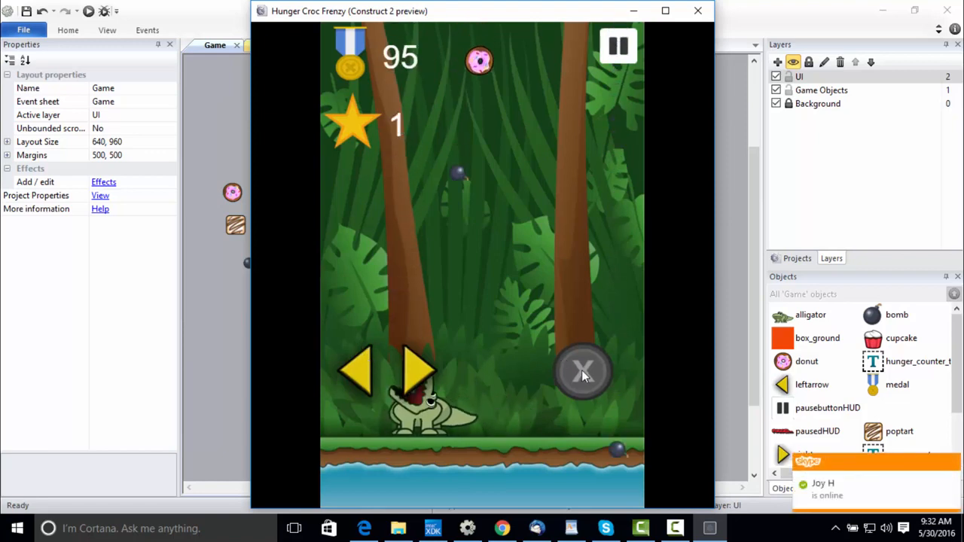
{"action": "left_click", "coordinate": [410, 368]}
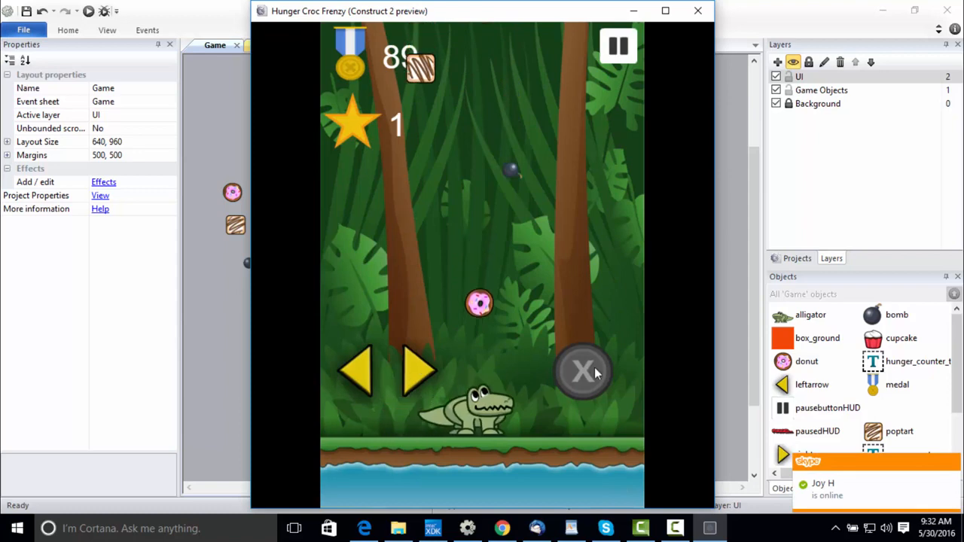
{"action": "left_click", "coordinate": [594, 367]}
{"action": "left_click", "coordinate": [327, 373]}
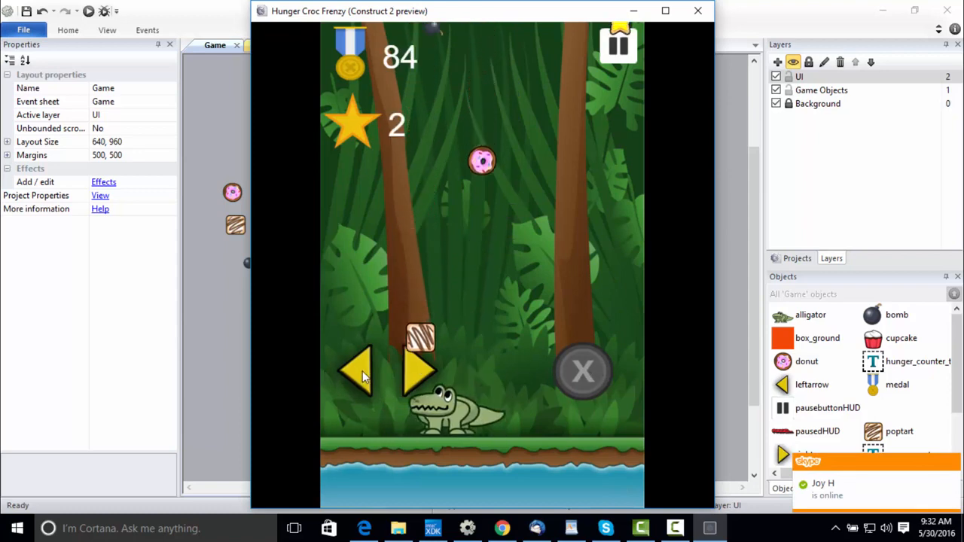
{"action": "left_click", "coordinate": [558, 369]}
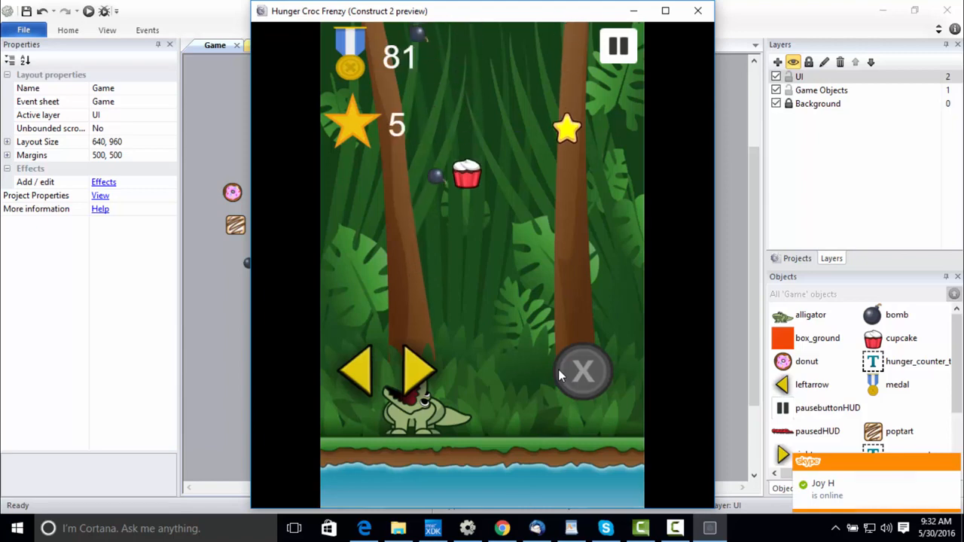
{"action": "left_click", "coordinate": [698, 10]}
{"action": "left_click", "coordinate": [287, 48]}
{"action": "left_click", "coordinate": [210, 46]}
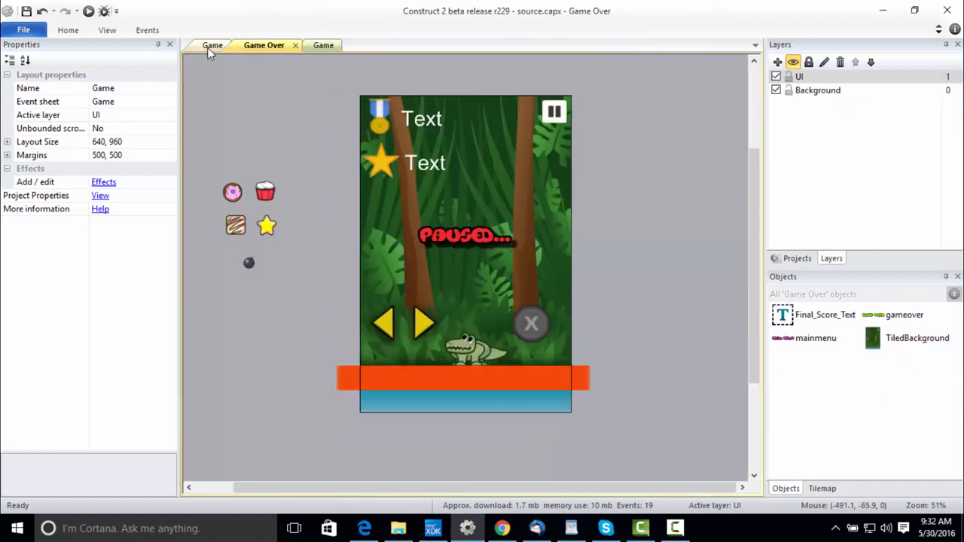
Change the second Subtract action of the bomb collision event on the Game event sheet to subtract 1 from score.
{"action": "left_click", "coordinate": [311, 46]}
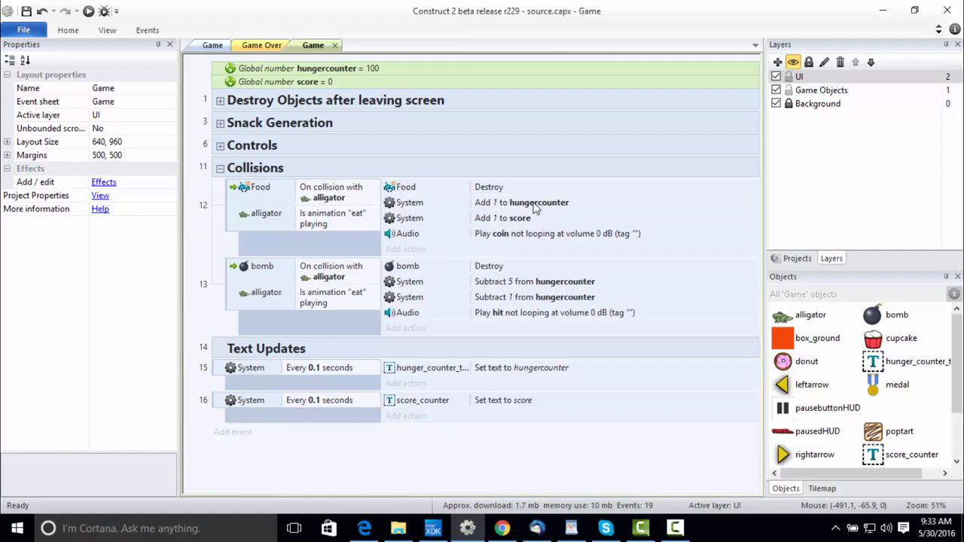
{"action": "double_click", "coordinate": [561, 297]}
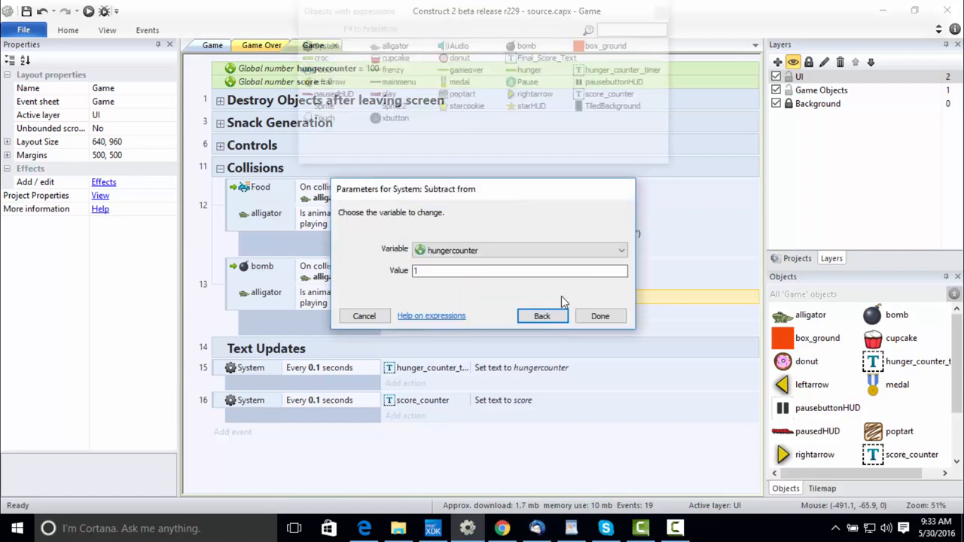
{"action": "left_click", "coordinate": [548, 252]}
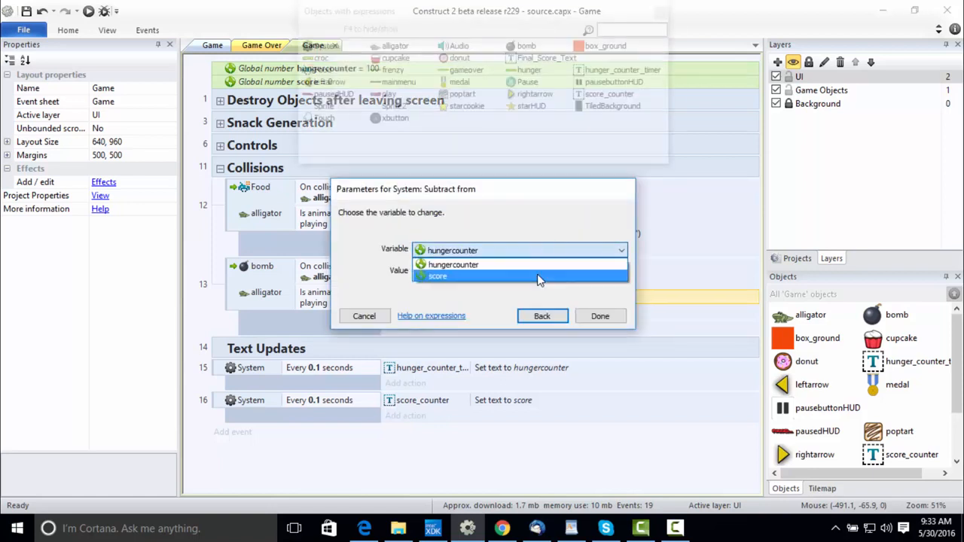
{"action": "left_click", "coordinate": [539, 275]}
{"action": "left_click", "coordinate": [600, 316]}
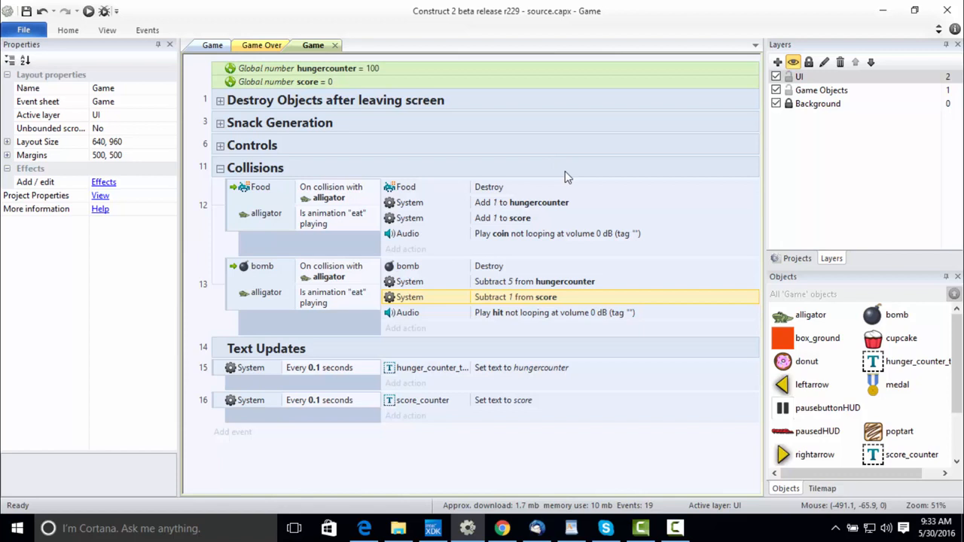
Preview the Game layout, test how eating snacks and bombs affects the hunger and score counters, and close the preview.
{"action": "left_click", "coordinate": [212, 45]}
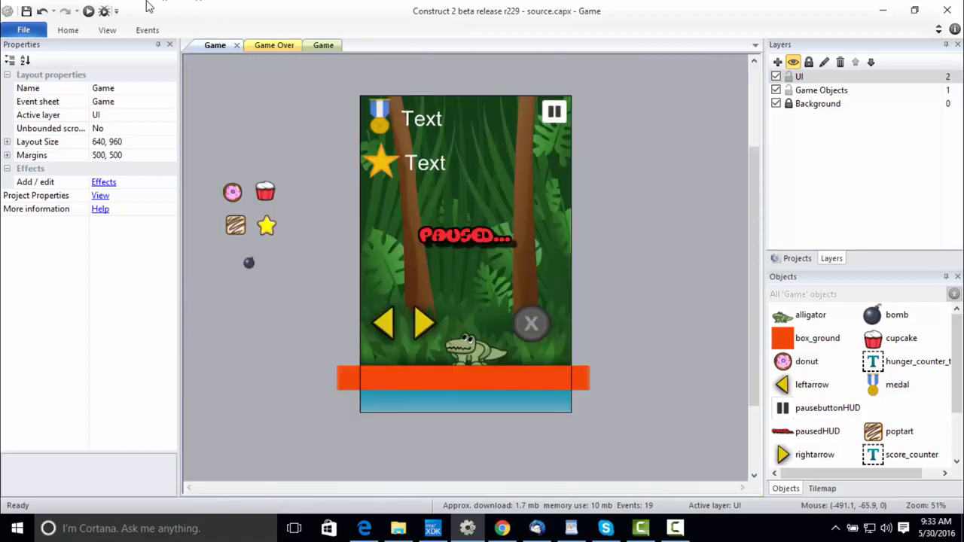
{"action": "left_click", "coordinate": [89, 11]}
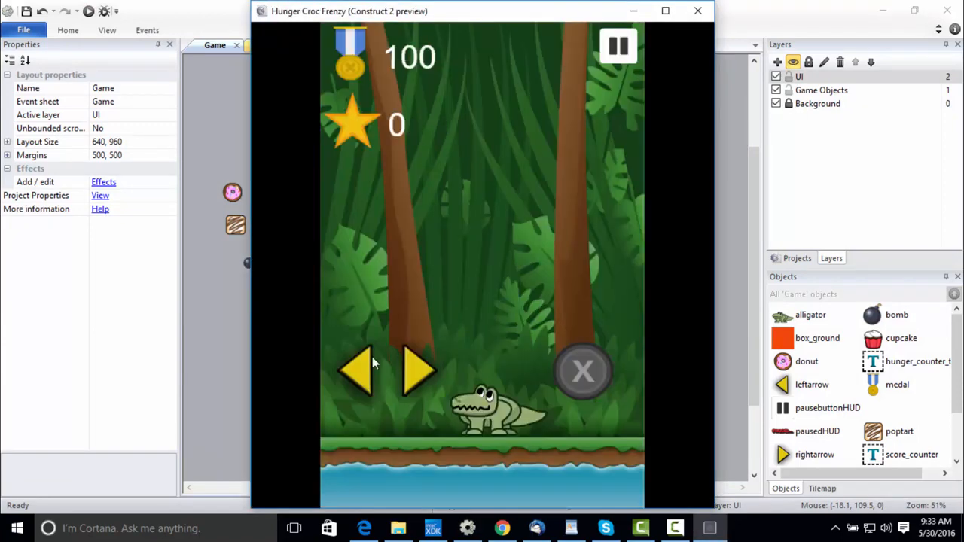
{"action": "left_click", "coordinate": [357, 366]}
{"action": "left_click", "coordinate": [429, 368]}
{"action": "left_click", "coordinate": [591, 369]}
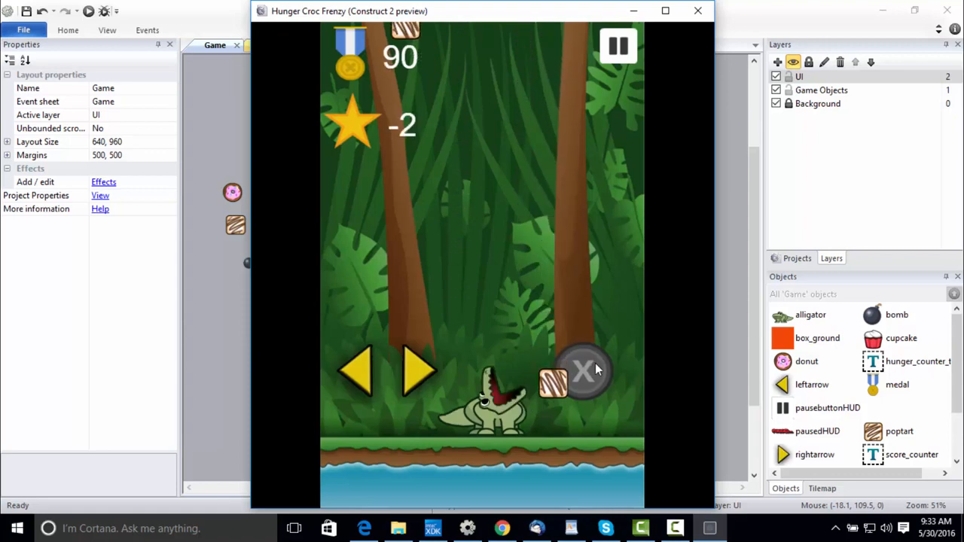
{"action": "left_click", "coordinate": [366, 380]}
{"action": "left_click", "coordinate": [579, 362]}
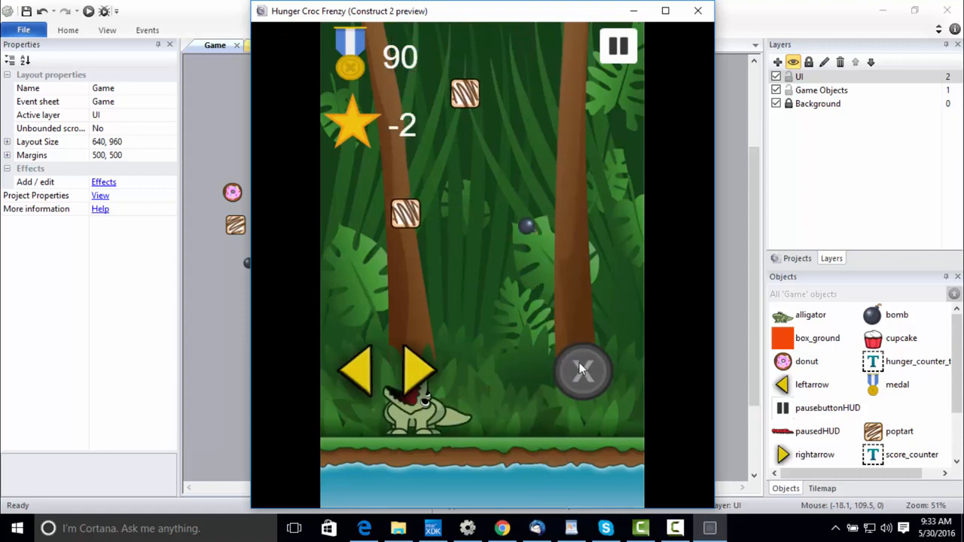
{"action": "left_click", "coordinate": [424, 380]}
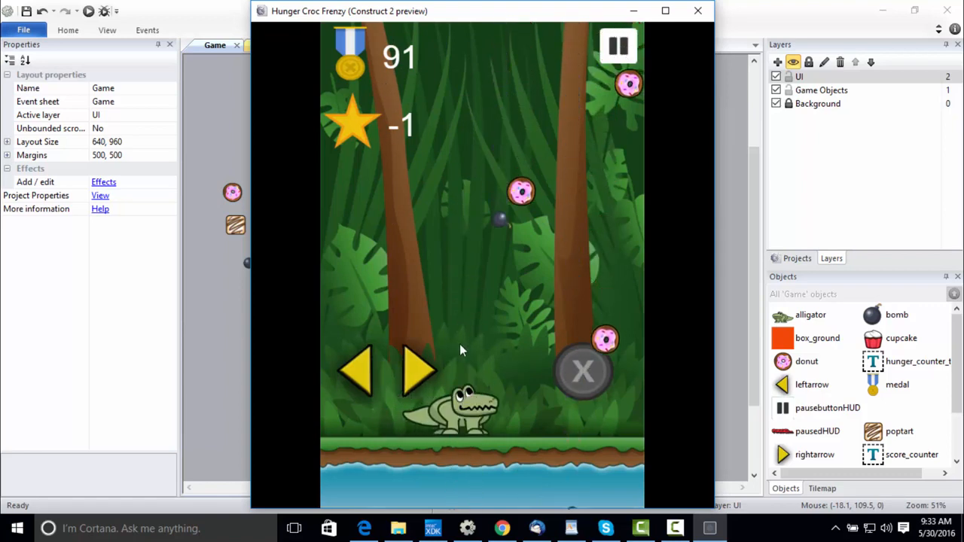
{"action": "left_click", "coordinate": [444, 369]}
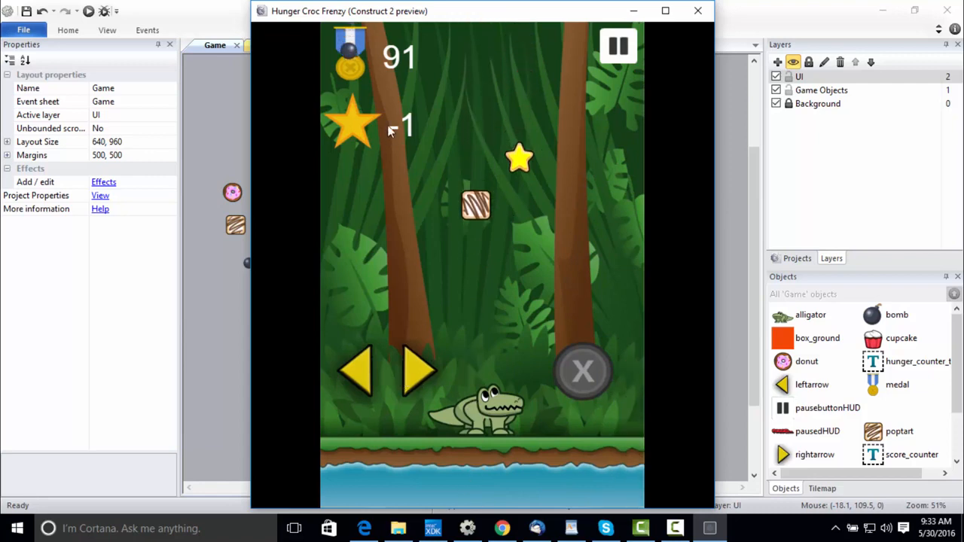
{"action": "left_click", "coordinate": [346, 386]}
{"action": "left_click", "coordinate": [369, 366]}
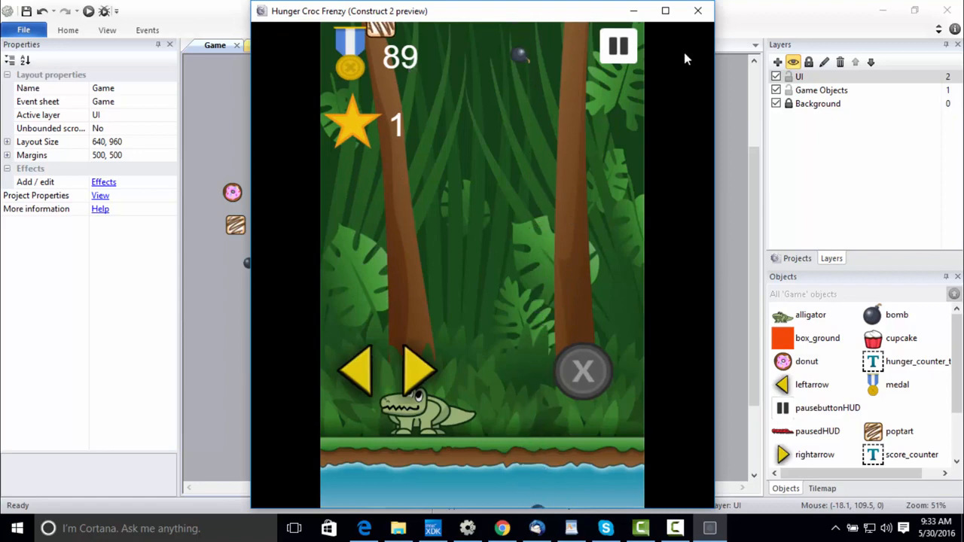
{"action": "left_click", "coordinate": [698, 11]}
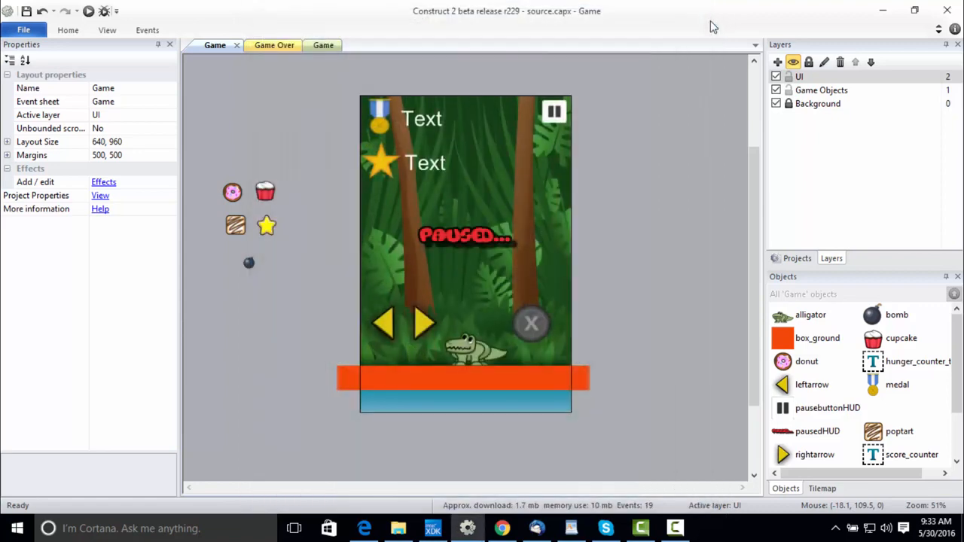
Add a System event below the score text event on the Game event sheet that runs every 1 second.
{"action": "left_click", "coordinate": [323, 46]}
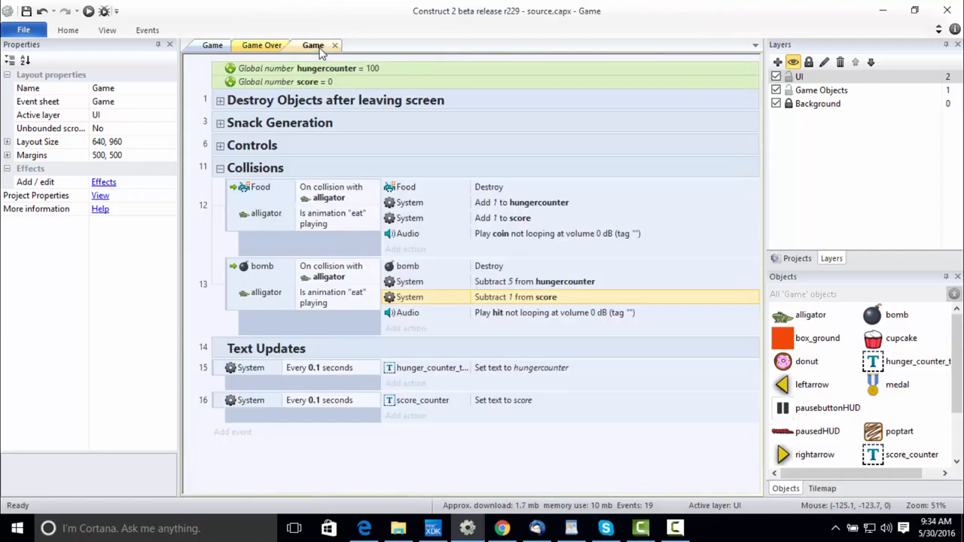
{"action": "left_click", "coordinate": [255, 434]}
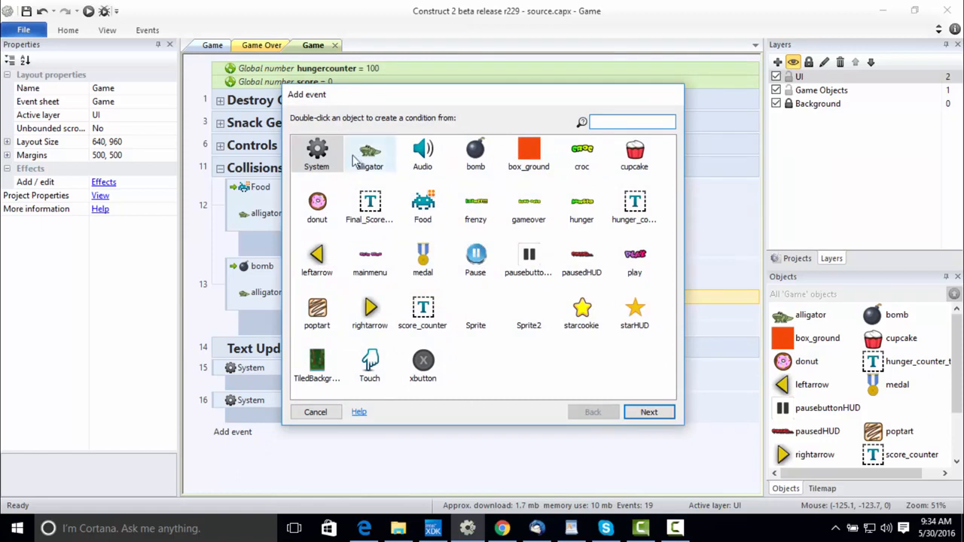
{"action": "double_click", "coordinate": [318, 155]}
{"action": "type", "text": "evey"}
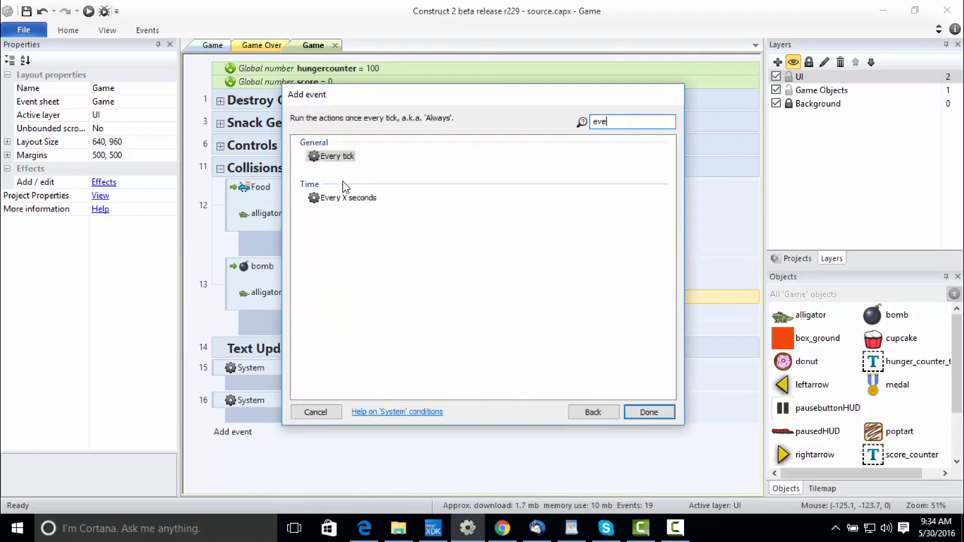
{"action": "double_click", "coordinate": [345, 198]}
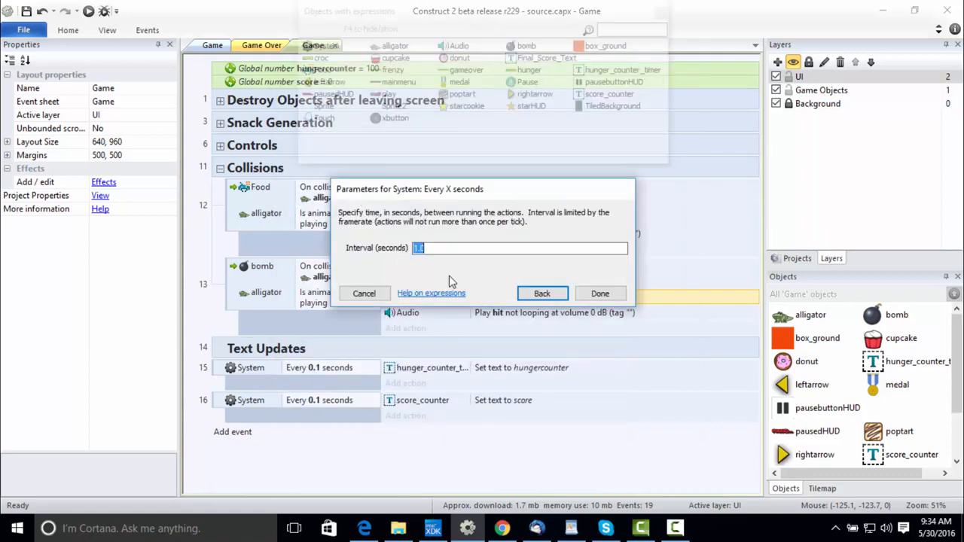
{"action": "type", "text": "1"}
{"action": "left_click", "coordinate": [600, 294]}
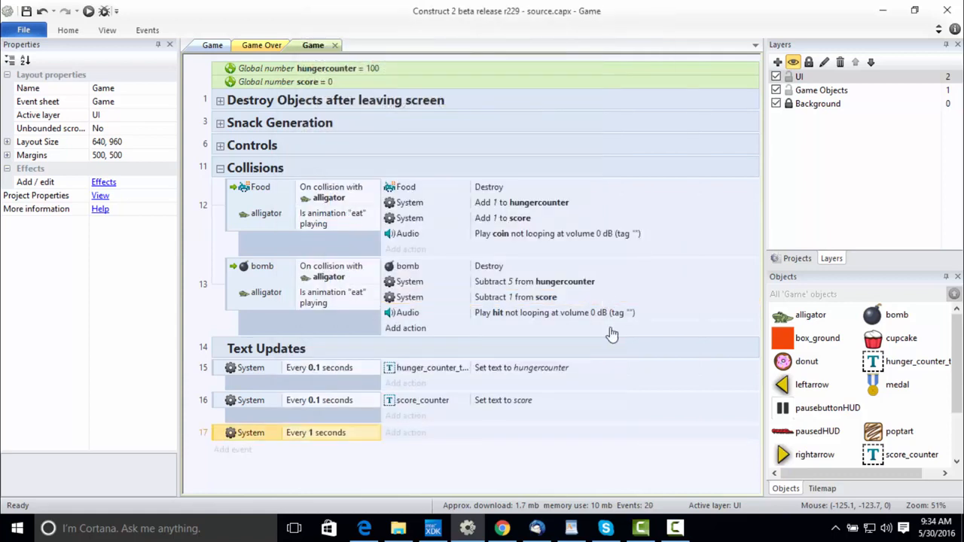
Add a System action to the 1-second event that subtracts 1 from hungercounter.
{"action": "left_click", "coordinate": [407, 435]}
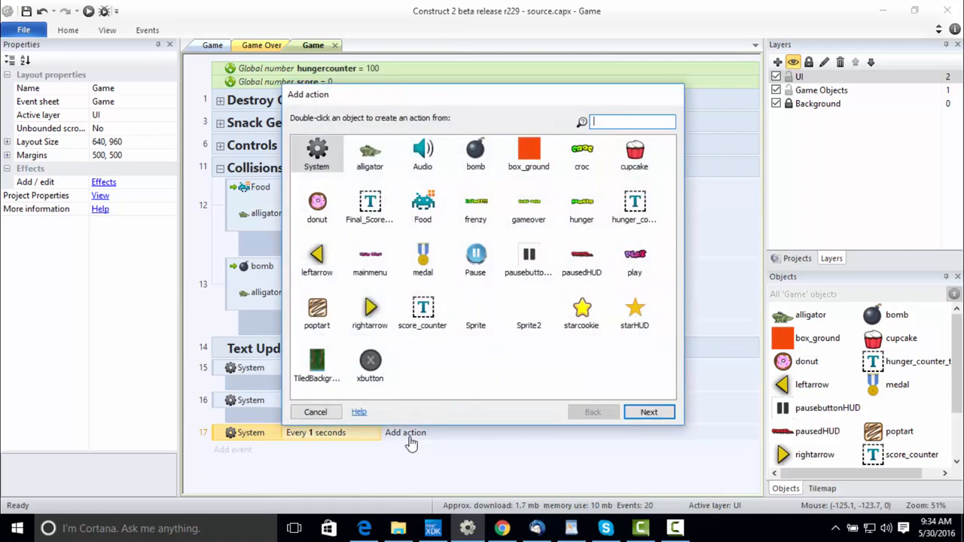
{"action": "double_click", "coordinate": [313, 164]}
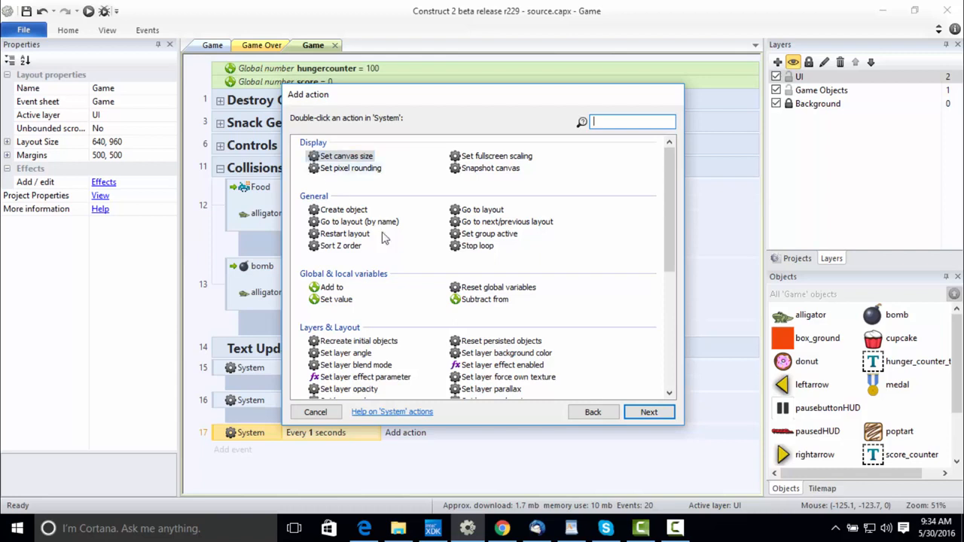
{"action": "double_click", "coordinate": [485, 300]}
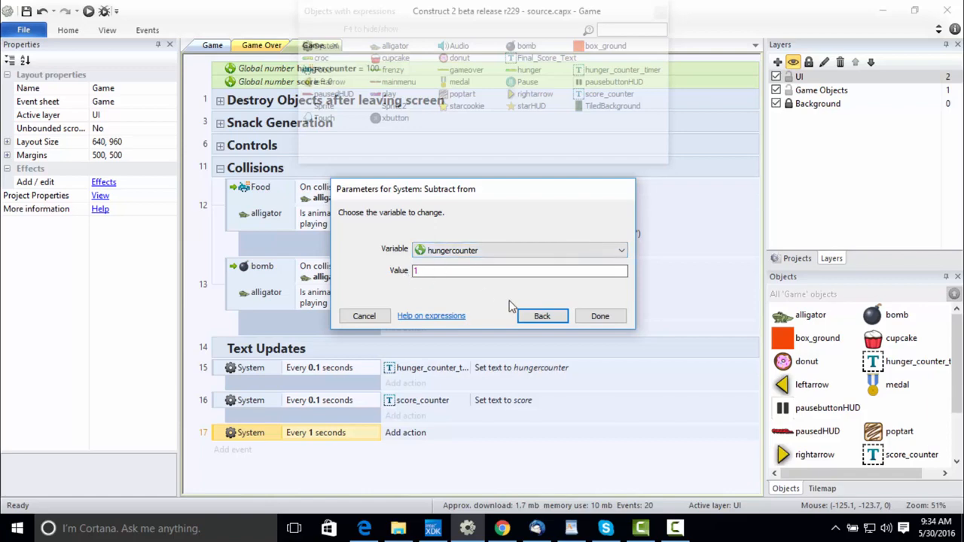
{"action": "left_click", "coordinate": [600, 317]}
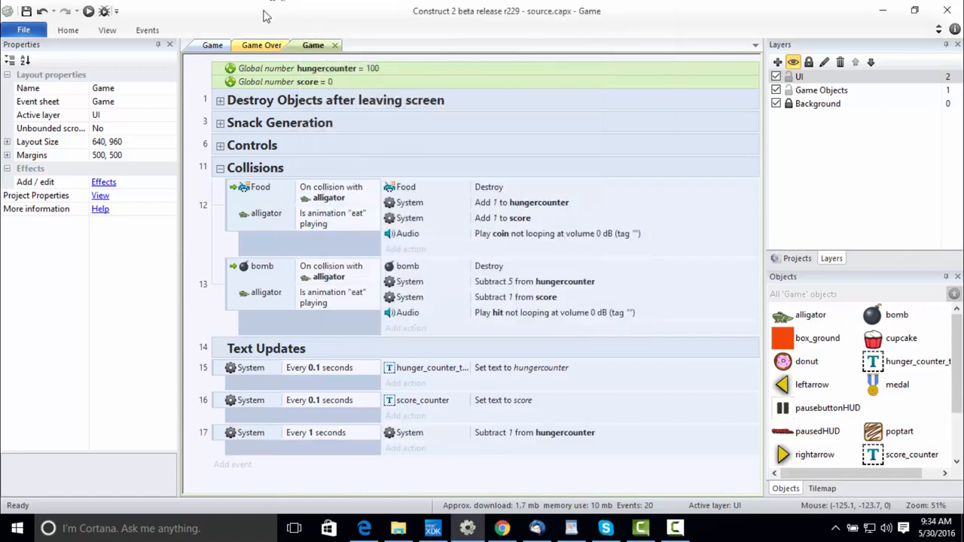
Preview the Game layout again and test the hunger countdown over time while moving the alligator and eating falling objects.
{"action": "left_click", "coordinate": [212, 46]}
{"action": "left_click", "coordinate": [92, 12]}
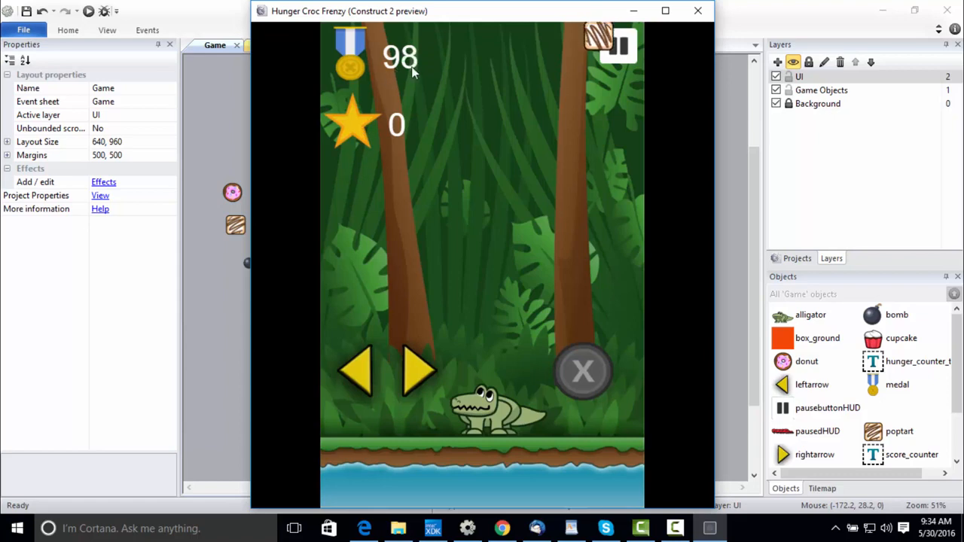
{"action": "left_click", "coordinate": [433, 370]}
{"action": "left_click", "coordinate": [365, 379]}
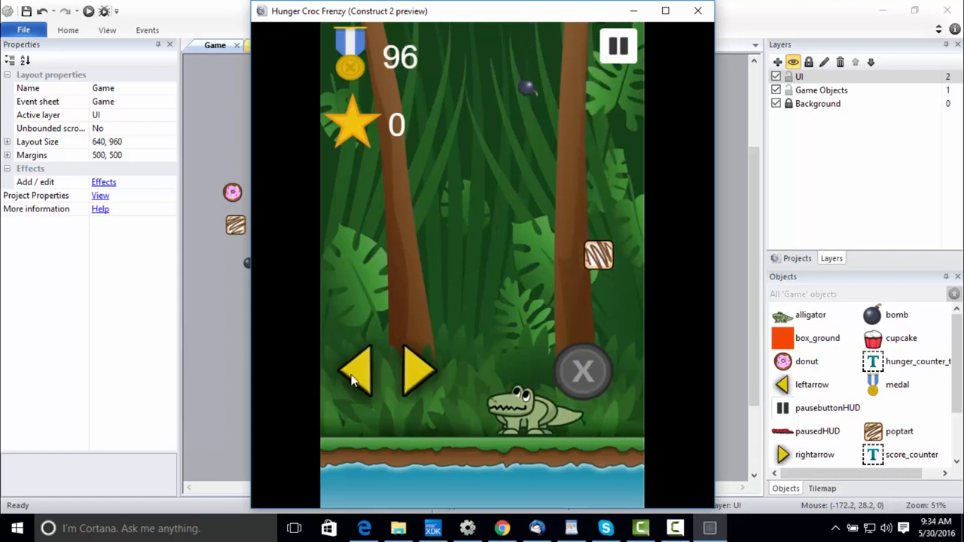
{"action": "left_click", "coordinate": [426, 374]}
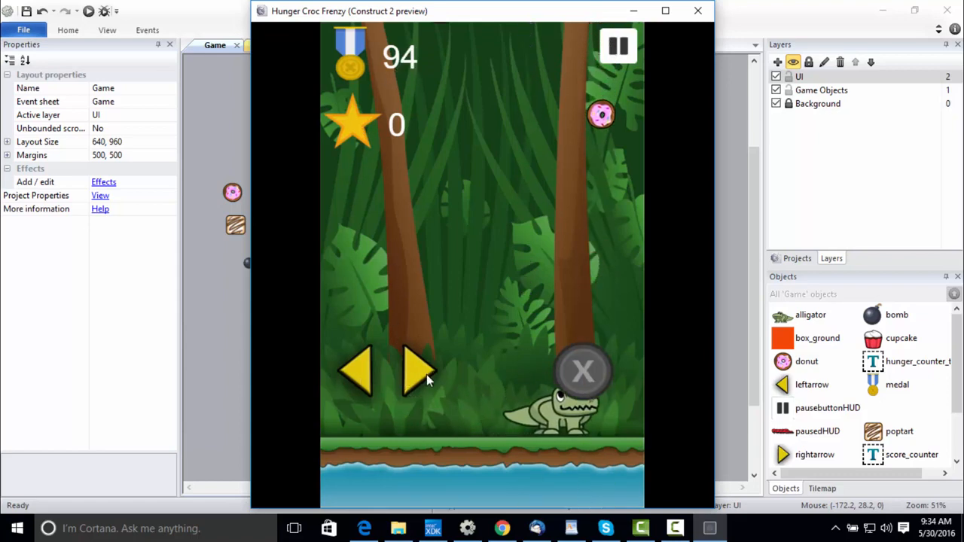
{"action": "left_click", "coordinate": [583, 372]}
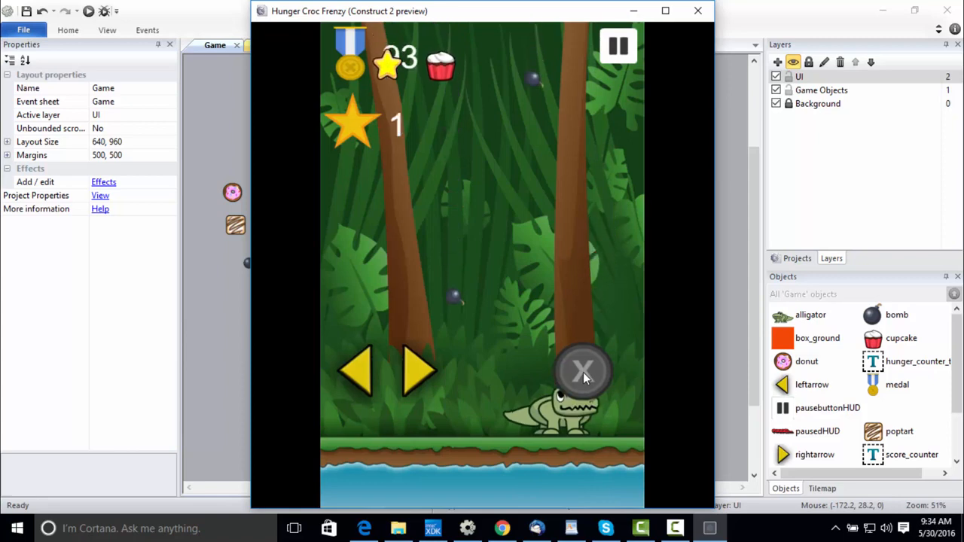
{"action": "left_click", "coordinate": [365, 379]}
{"action": "left_click", "coordinate": [419, 371]}
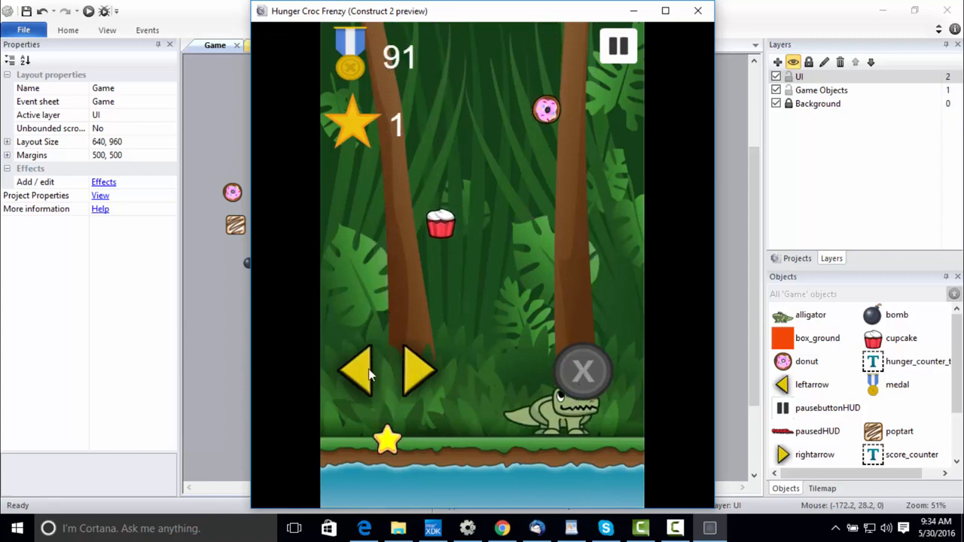
{"action": "left_click", "coordinate": [367, 377]}
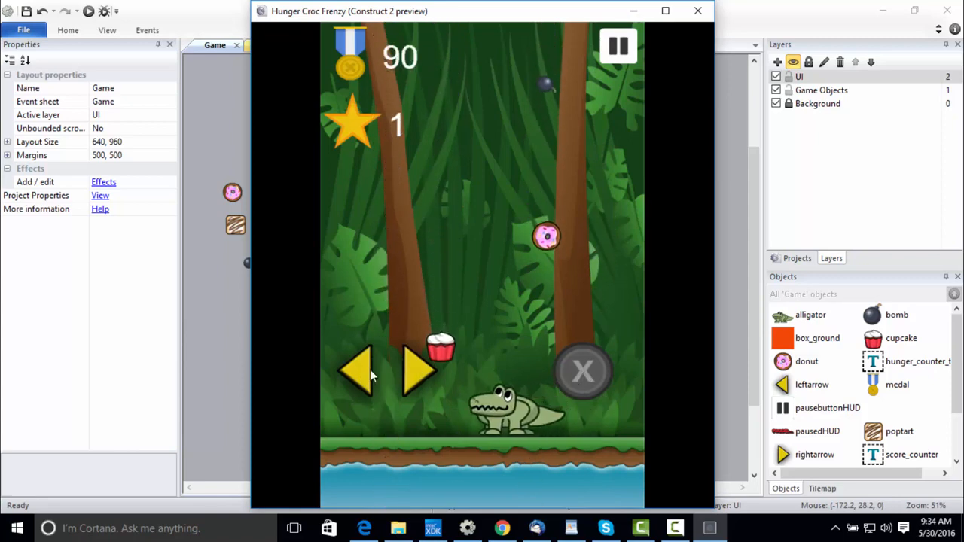
{"action": "left_click", "coordinate": [560, 373]}
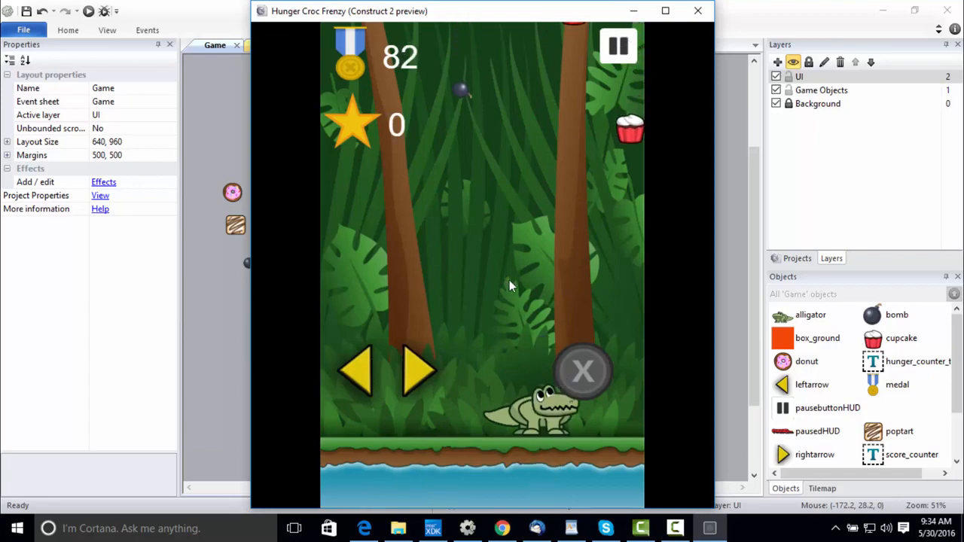